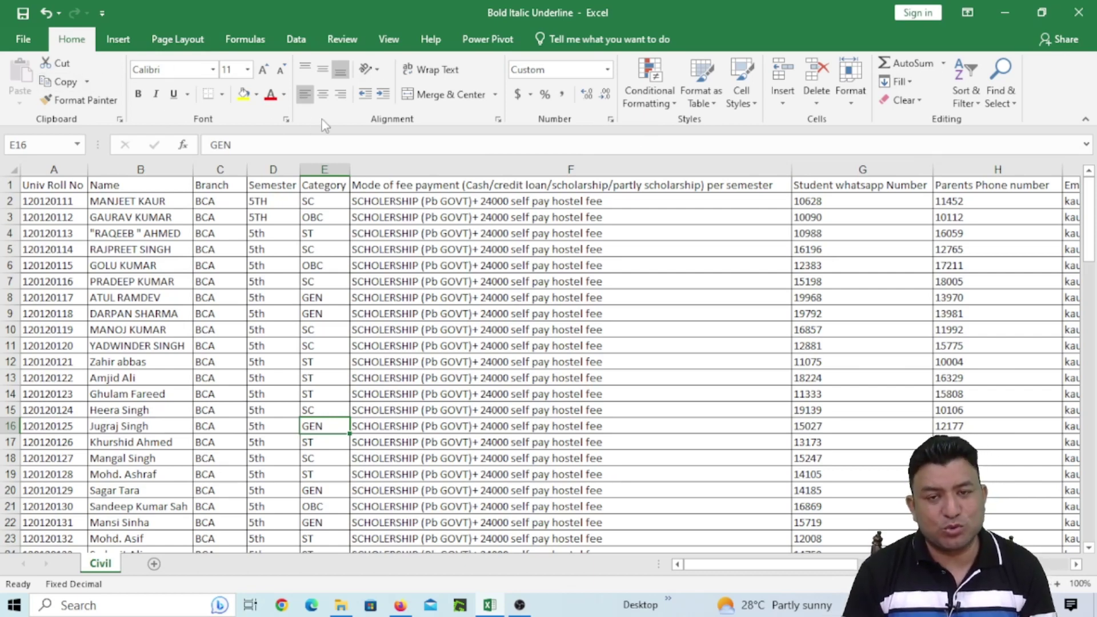
Examine the quick formatting options offered for the cell range B6:E16, and dismiss them without applying any
left_click(197, 332)
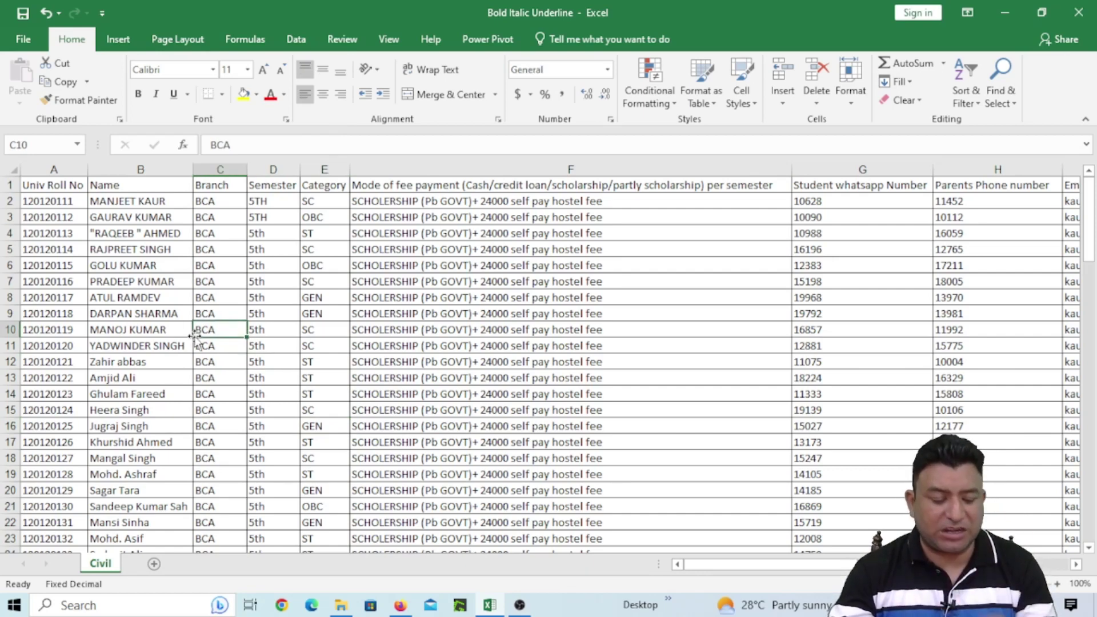
left_click_drag(151, 261, 319, 420)
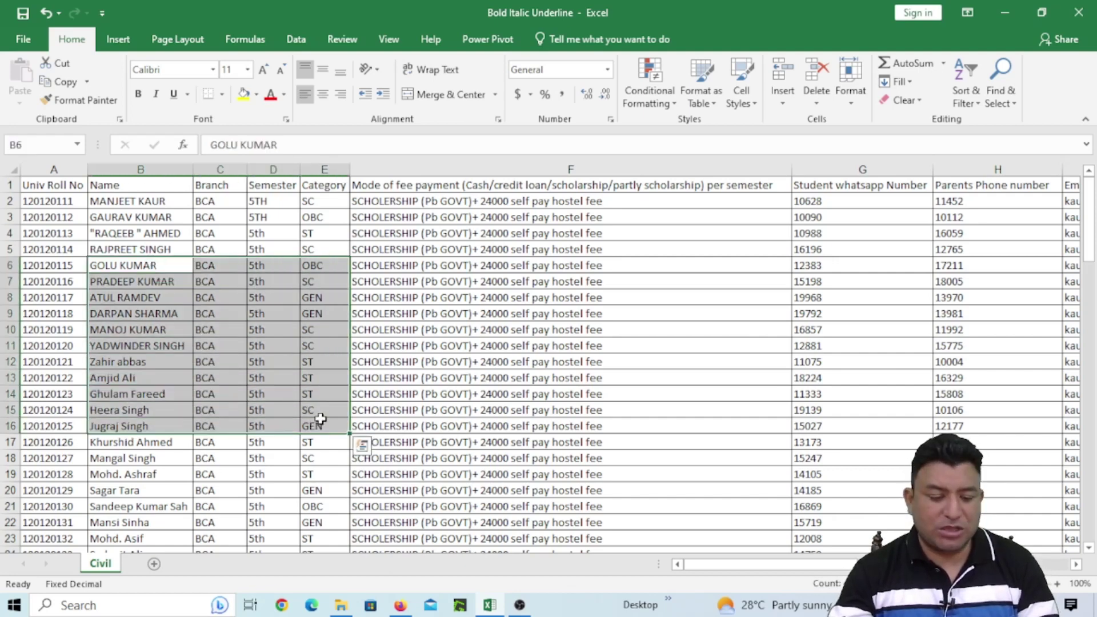
right_click(276, 322)
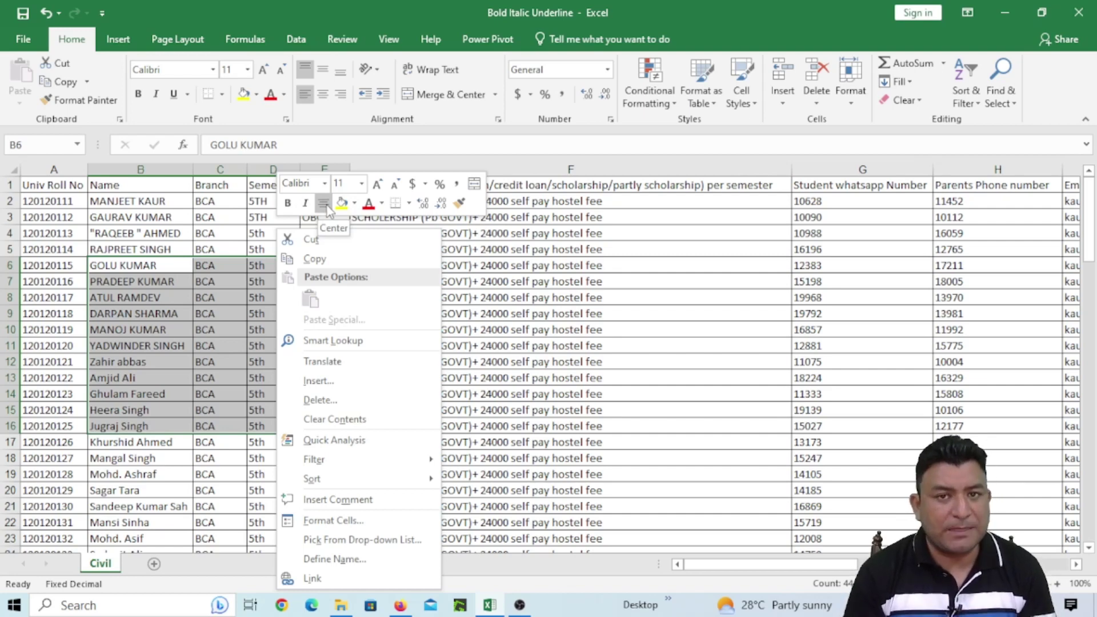
left_click(132, 297)
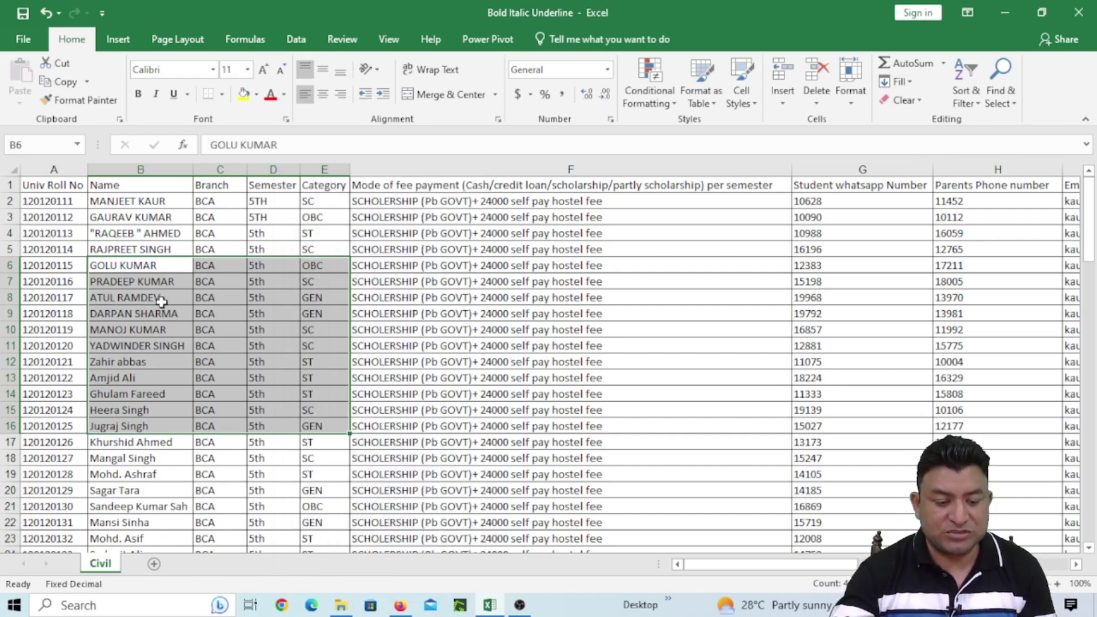
left_click(163, 301)
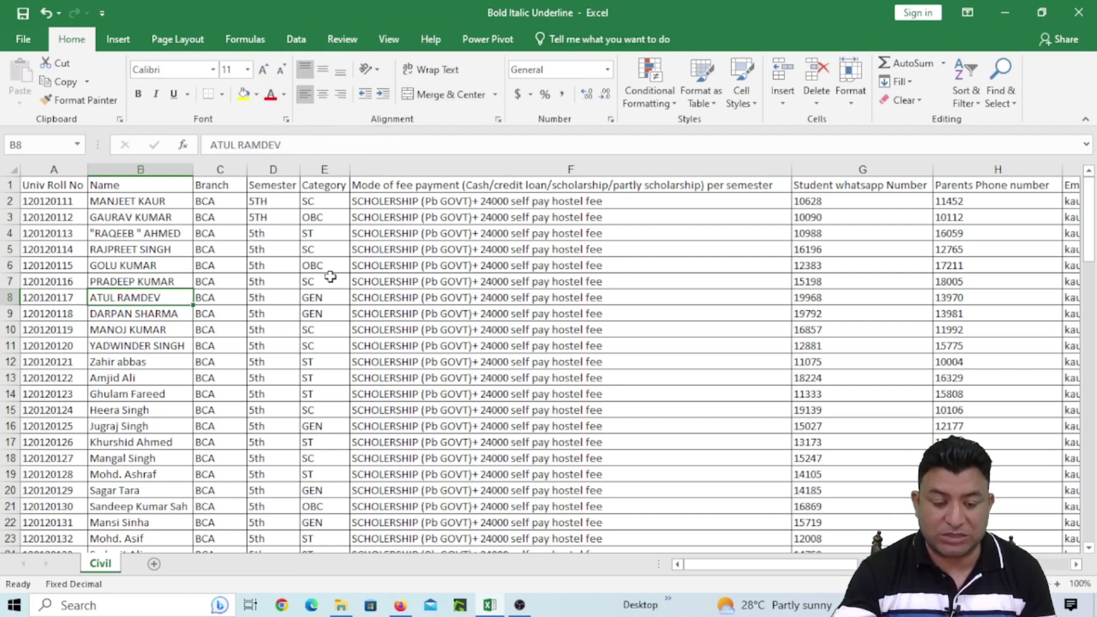
Open the font settings for Branch cell C6 and look through the available fonts
left_click(303, 265)
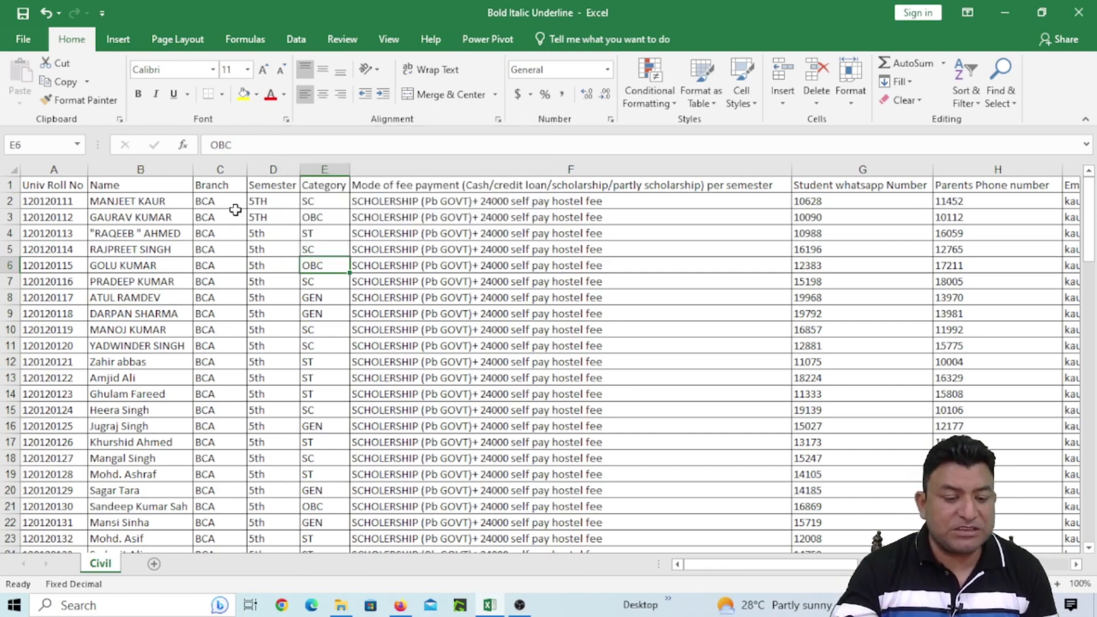
left_click(223, 265)
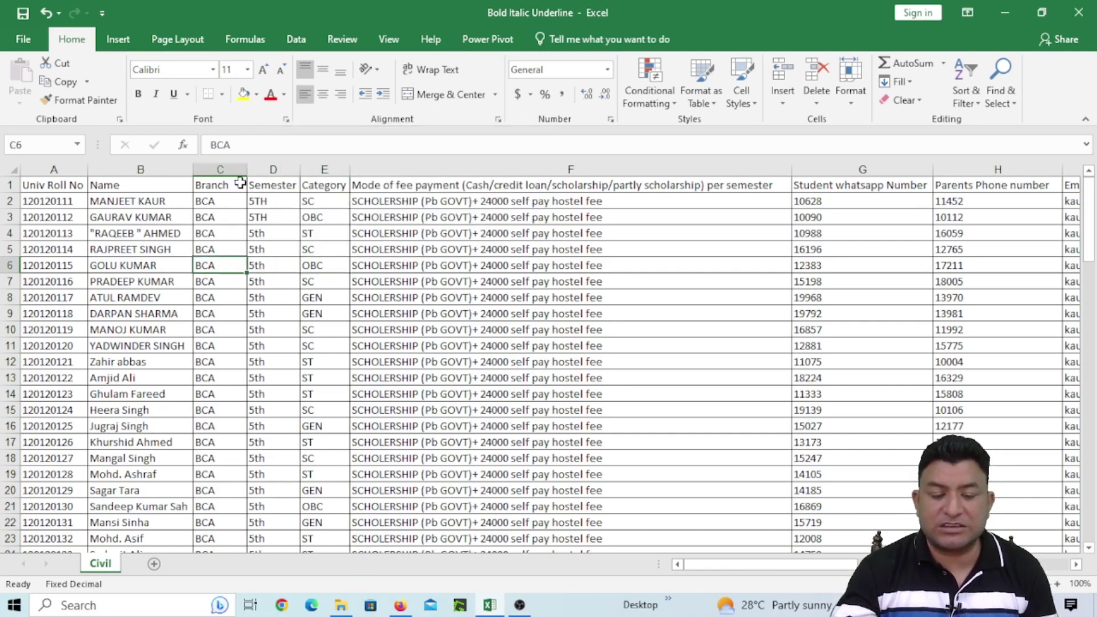
left_click(286, 122)
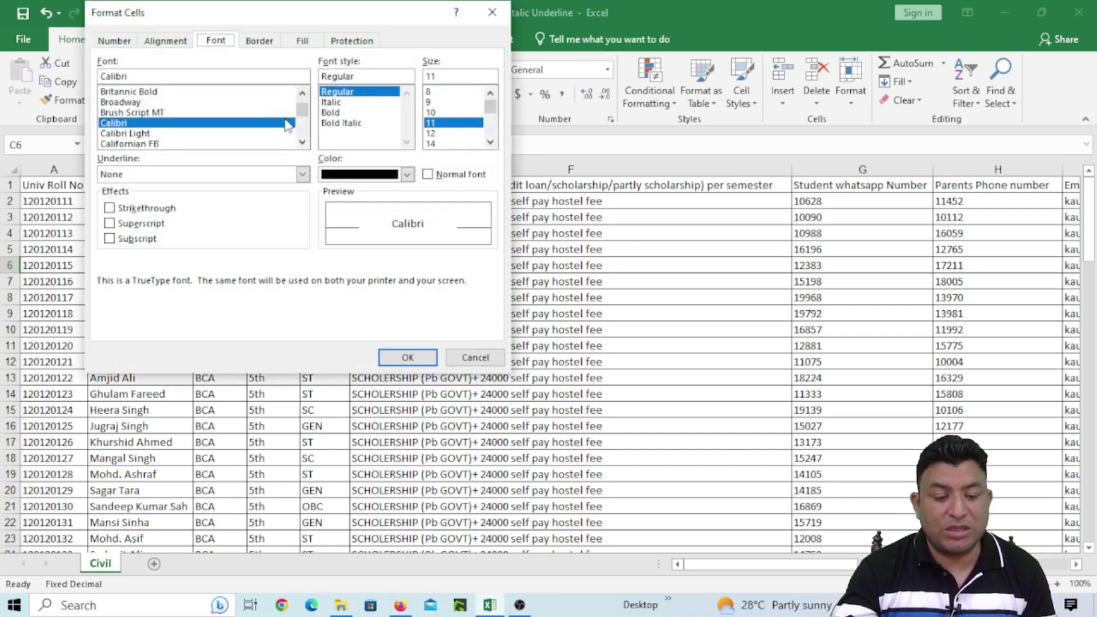
left_click_drag(273, 22, 309, 77)
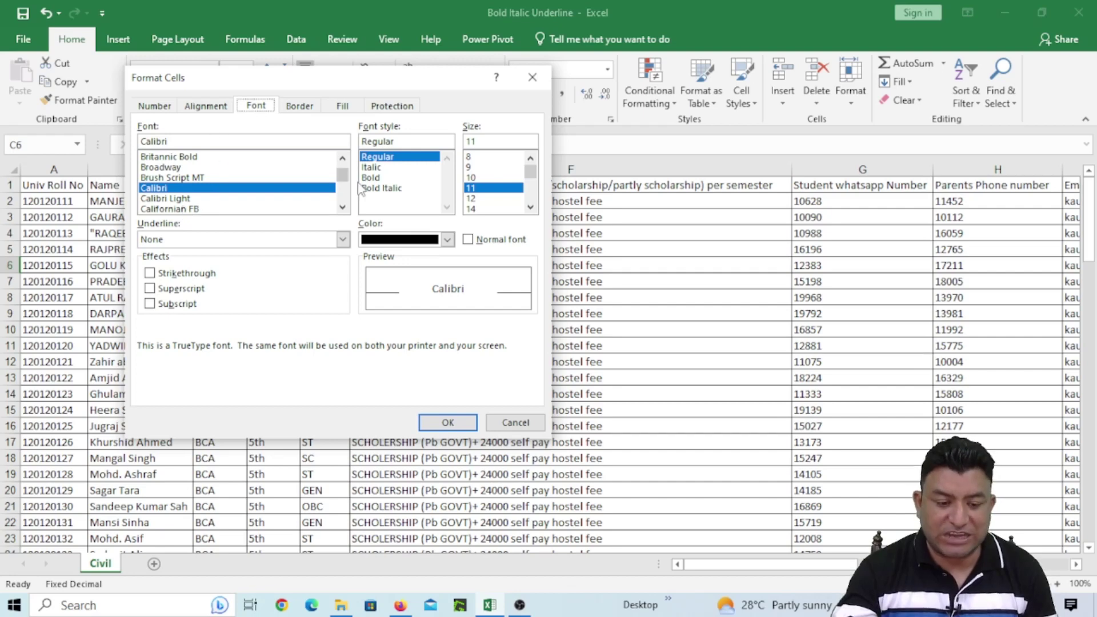
left_click(342, 208)
left_click(343, 208)
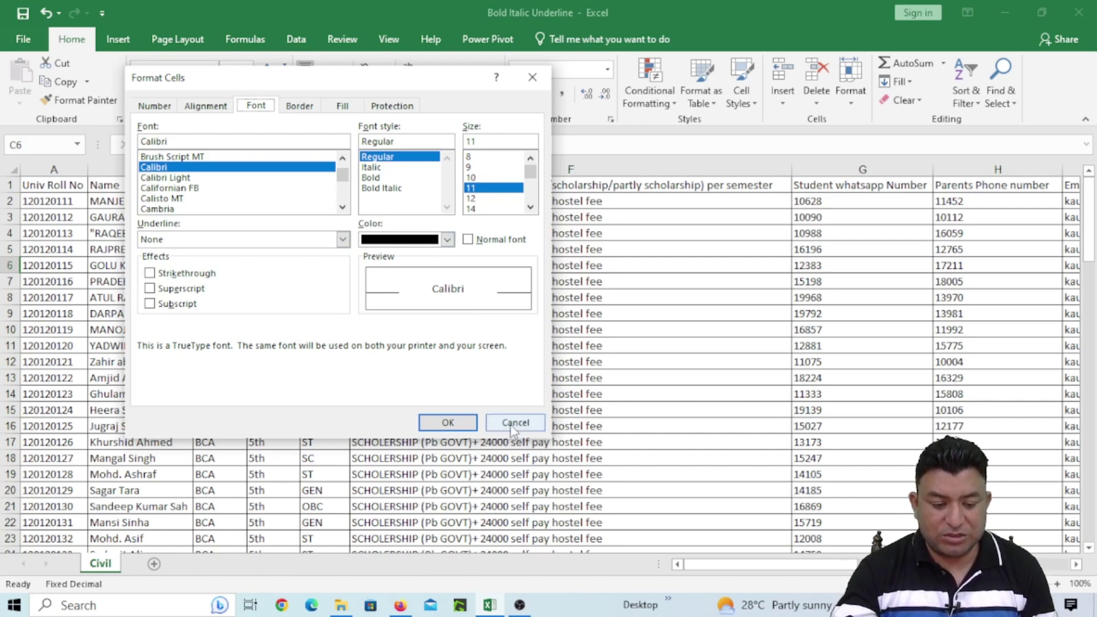
Review the number, border, fill and protection settings of cell C6, and close the dialog without changes
left_click(151, 107)
left_click(207, 107)
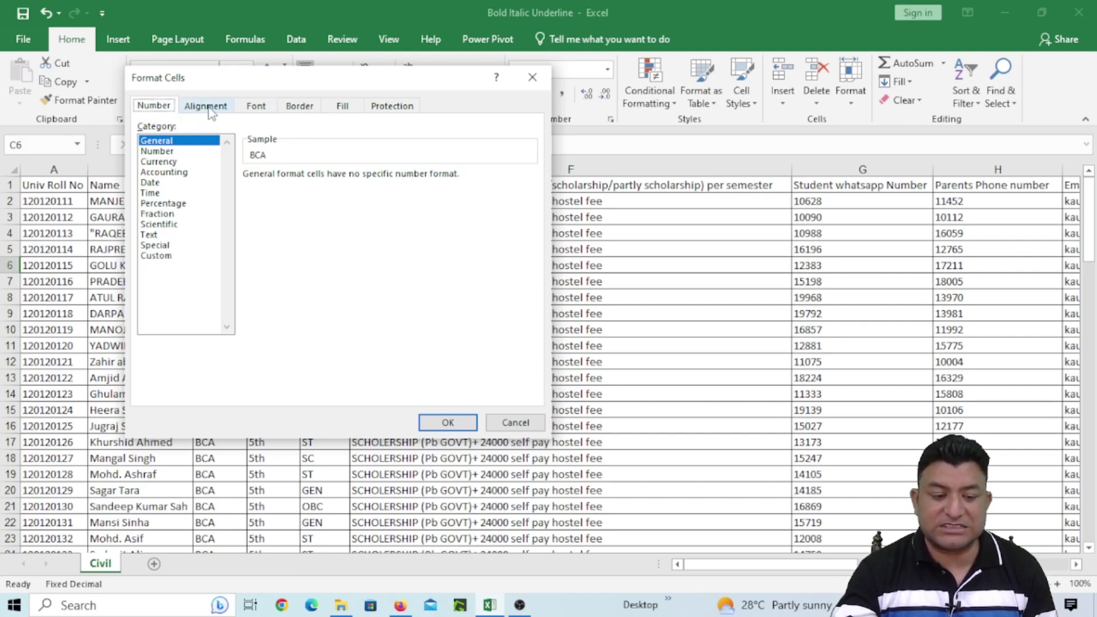
left_click(300, 108)
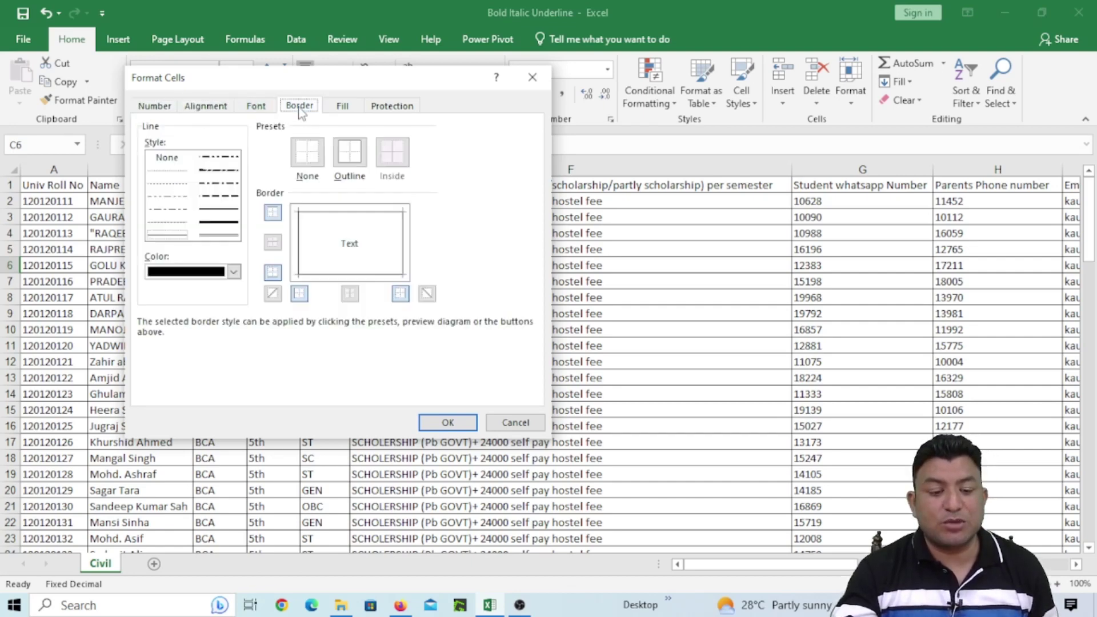
left_click(343, 107)
left_click(397, 106)
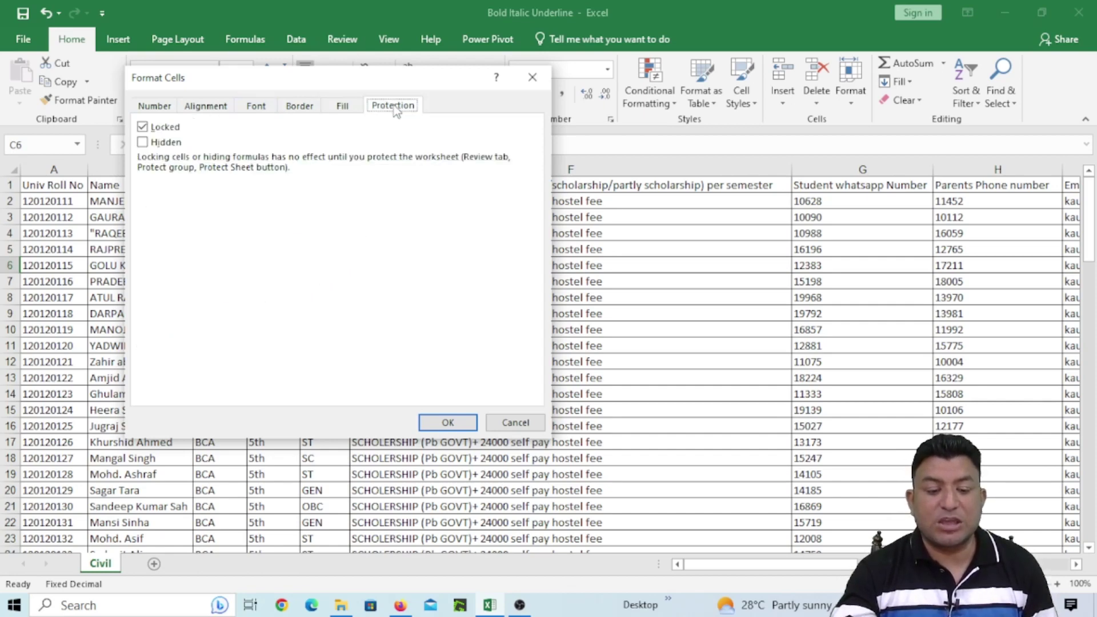
left_click(514, 423)
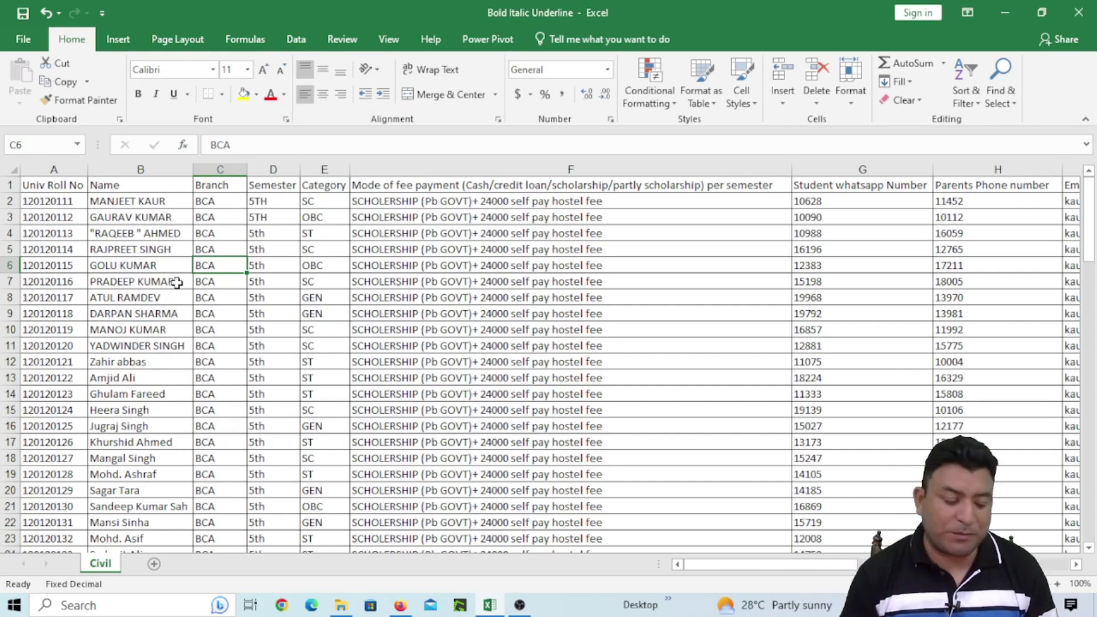
Reopen Format Cells for C6, view the number format categories, and cancel the dialog
key("ctrl+1")
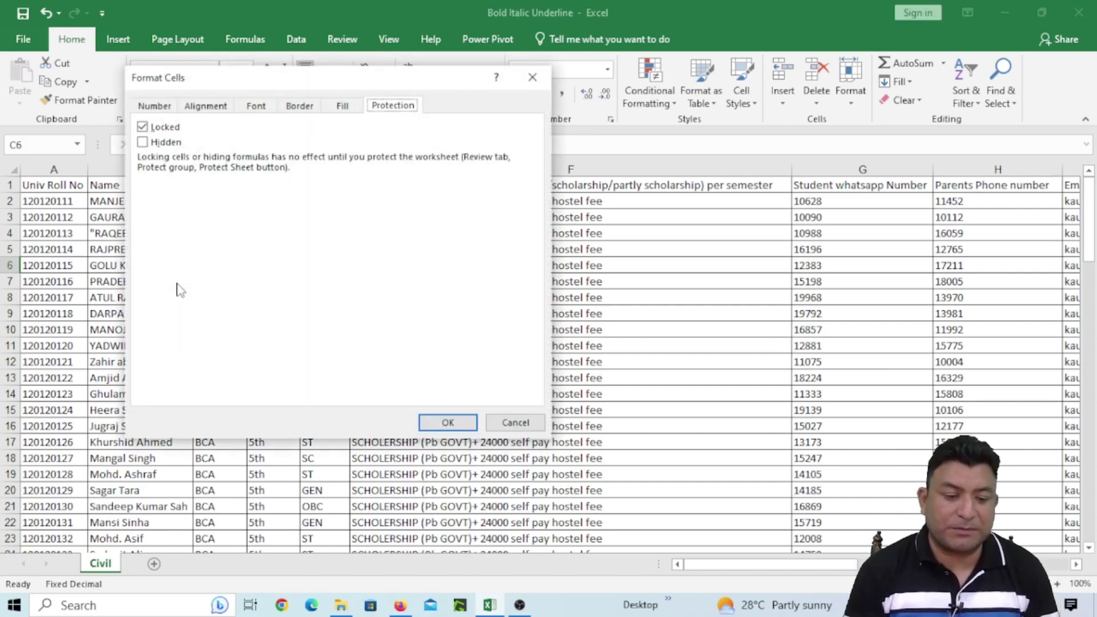
left_click(153, 106)
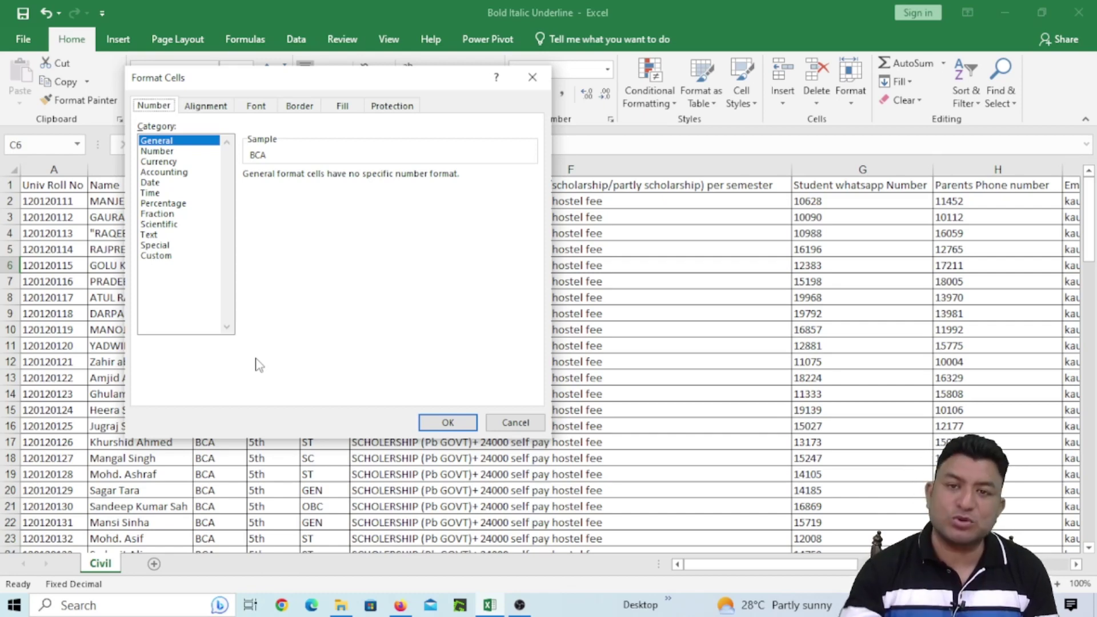
left_click(514, 422)
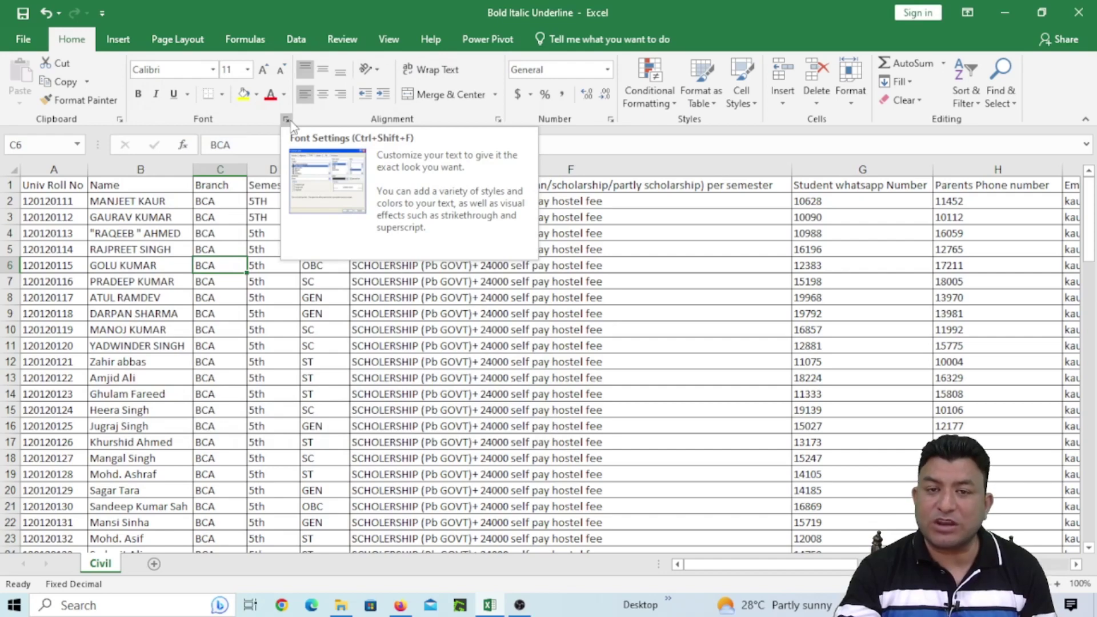
View the font settings of Branch cell C17 and close them without changes
left_click(237, 442)
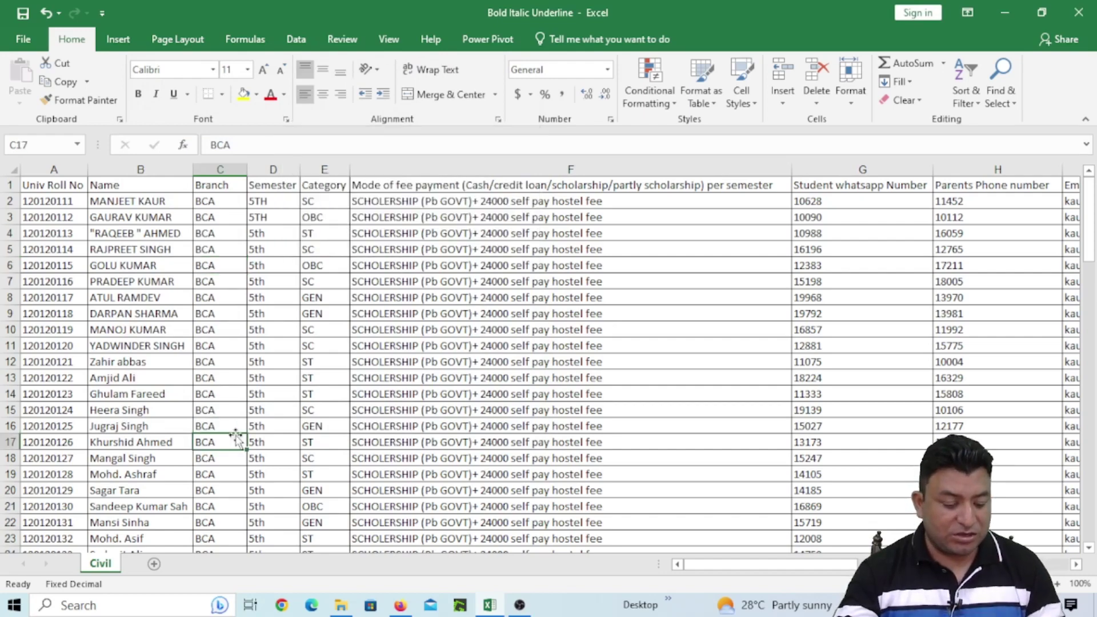
key("ctrl+shift+f")
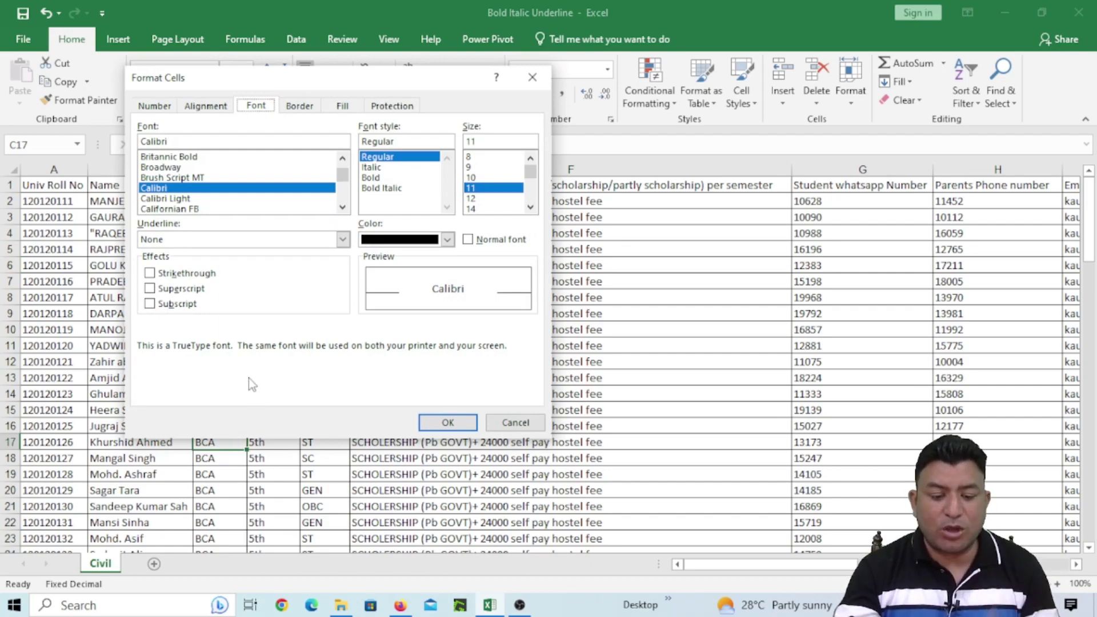
left_click(516, 423)
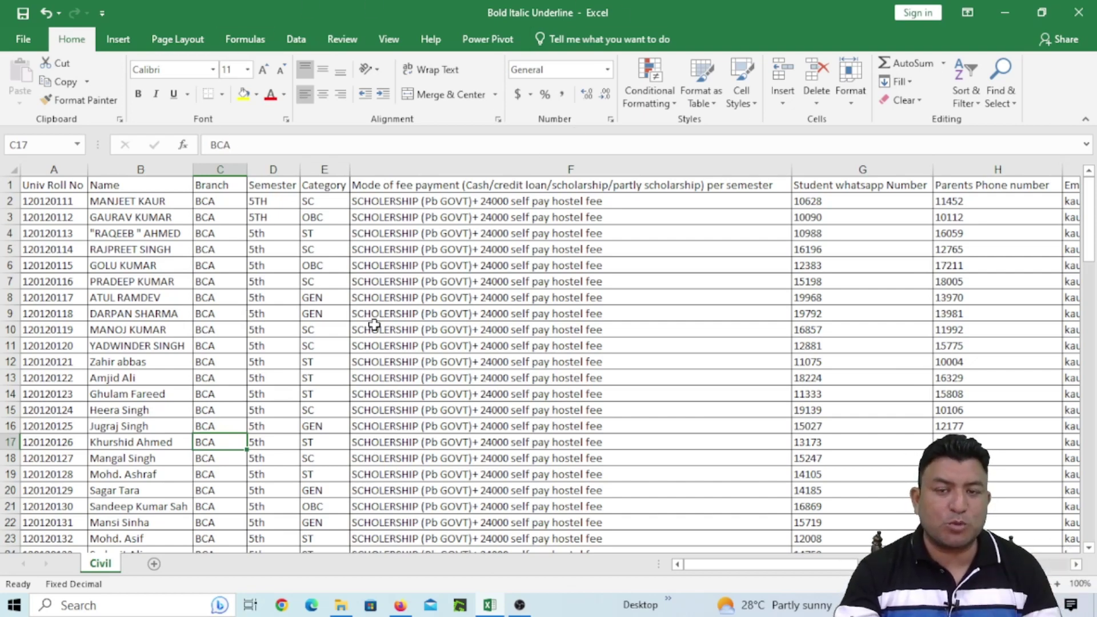
View the full set of border options for cell C17 and cancel without applying a border
left_click(226, 97)
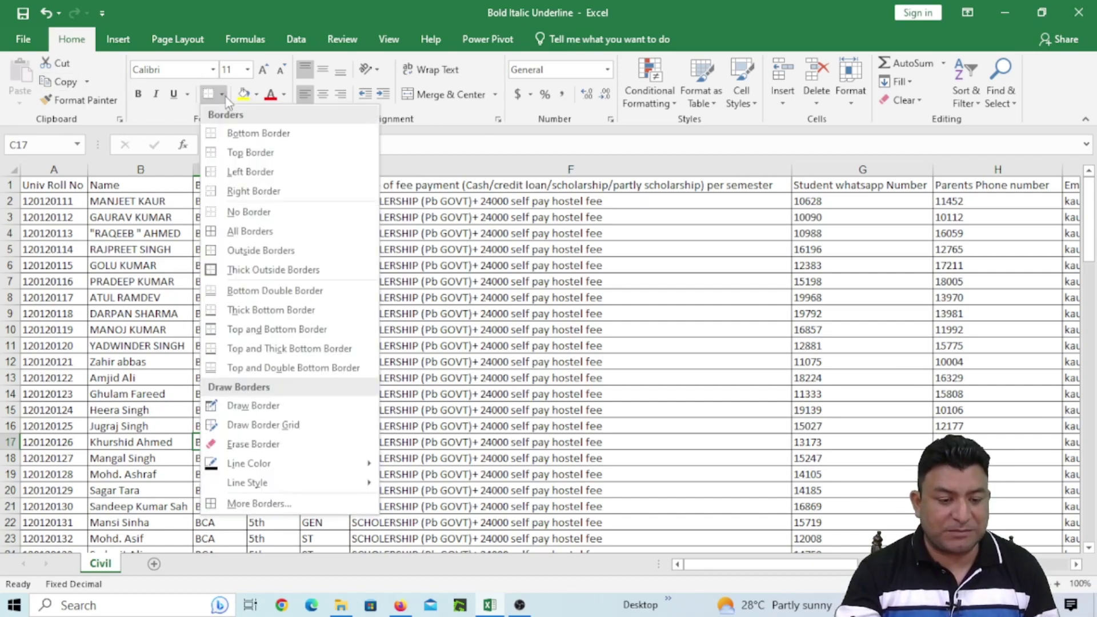
left_click(264, 503)
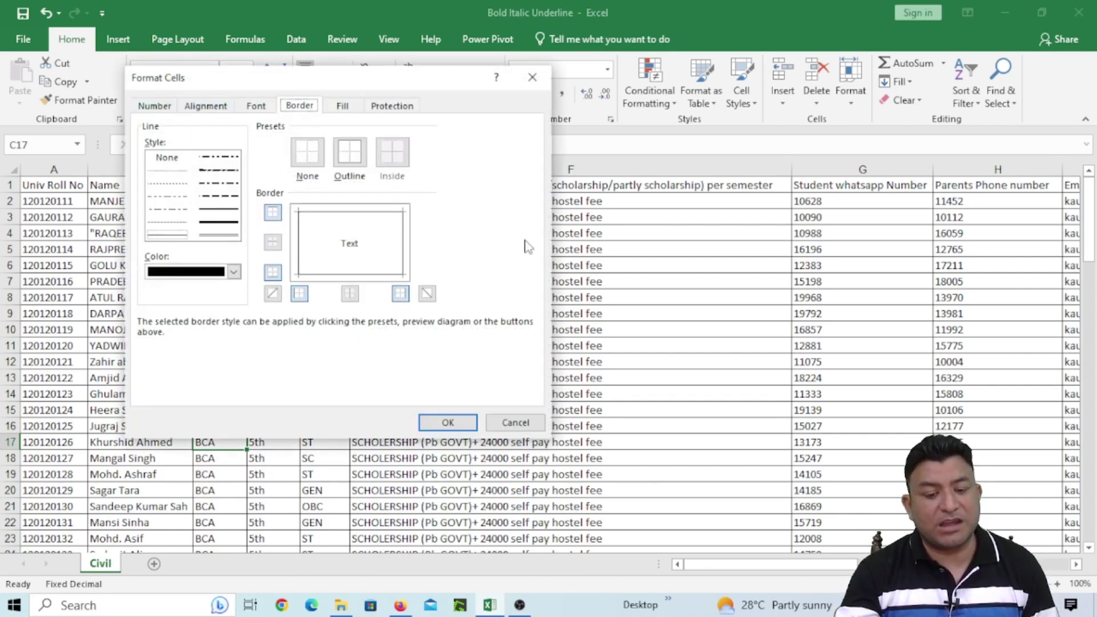
left_click(515, 423)
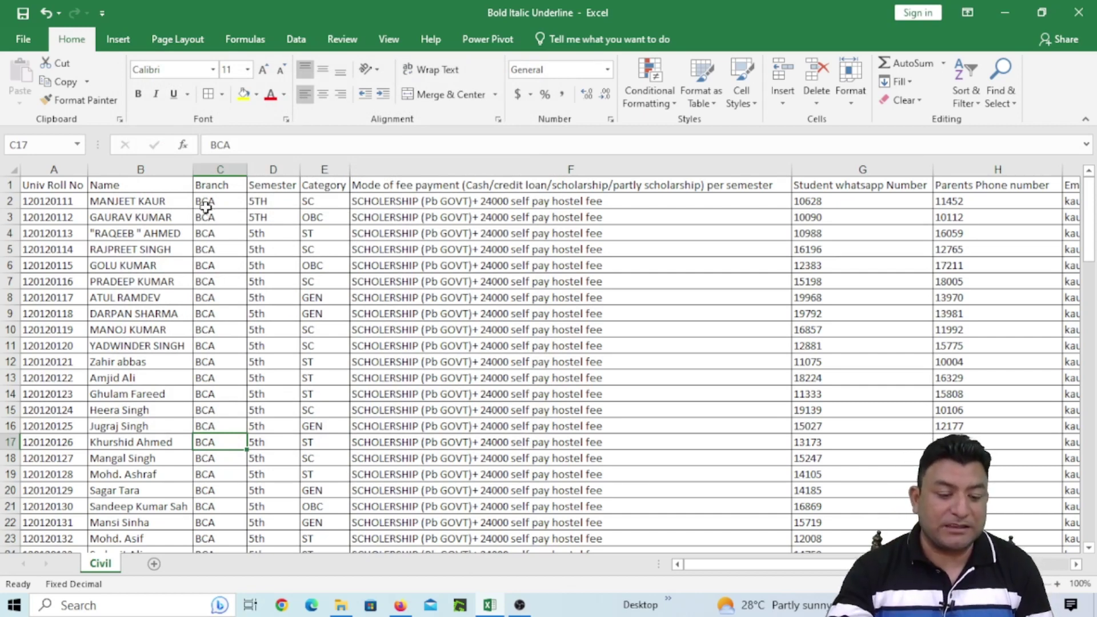
Open Format Cells for Branch cell C4, view its border settings, and cancel the dialog
left_click(243, 235)
right_click(230, 239)
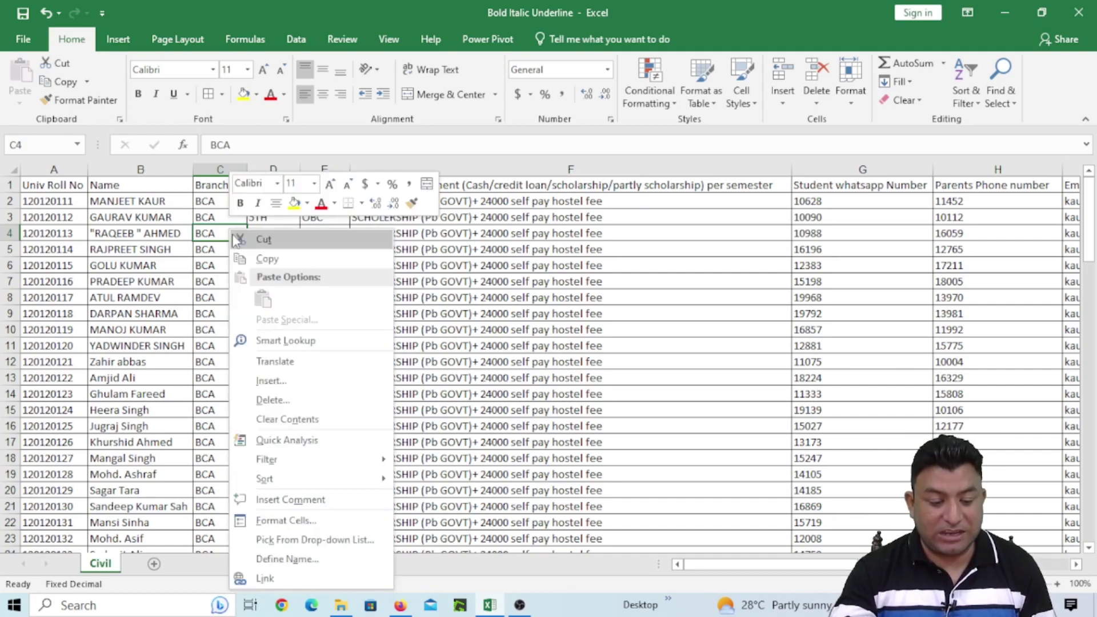
left_click(294, 523)
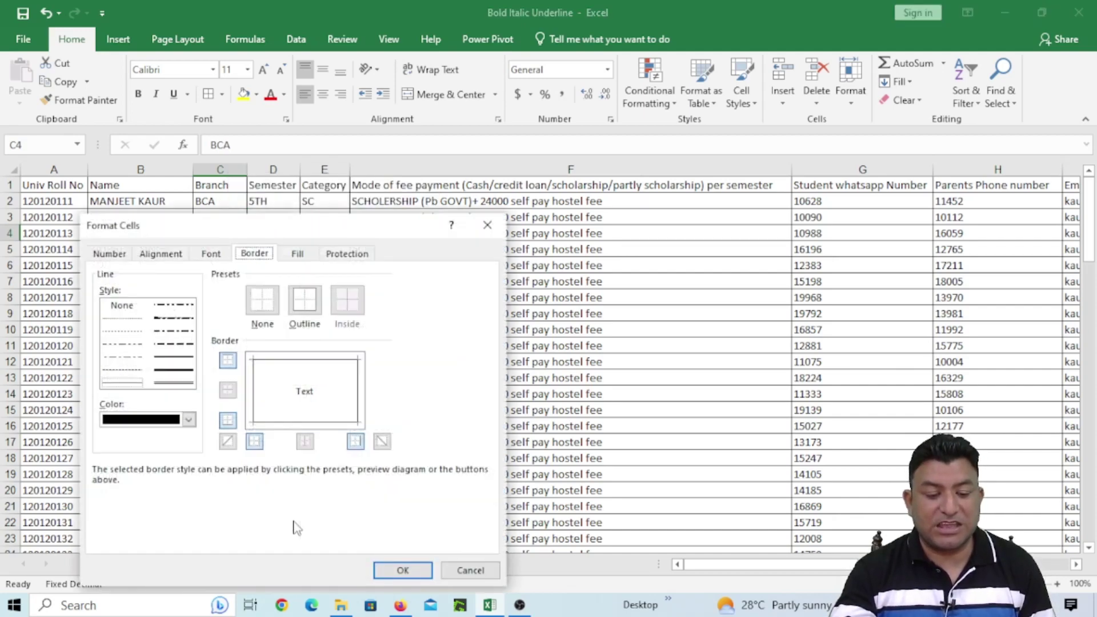
left_click_drag(232, 233, 335, 87)
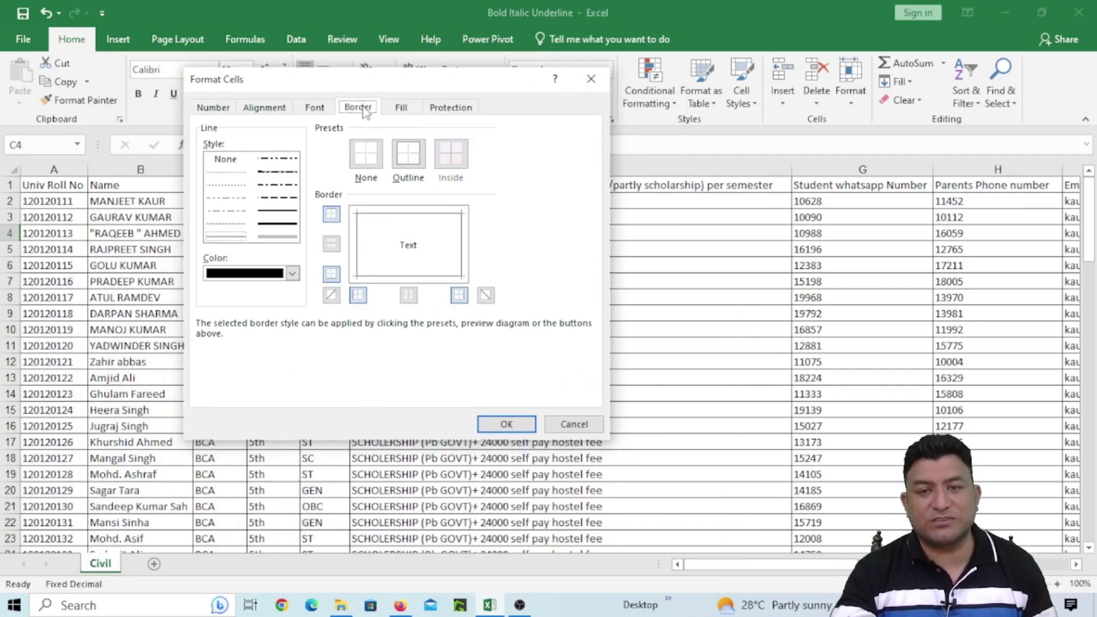
left_click(589, 424)
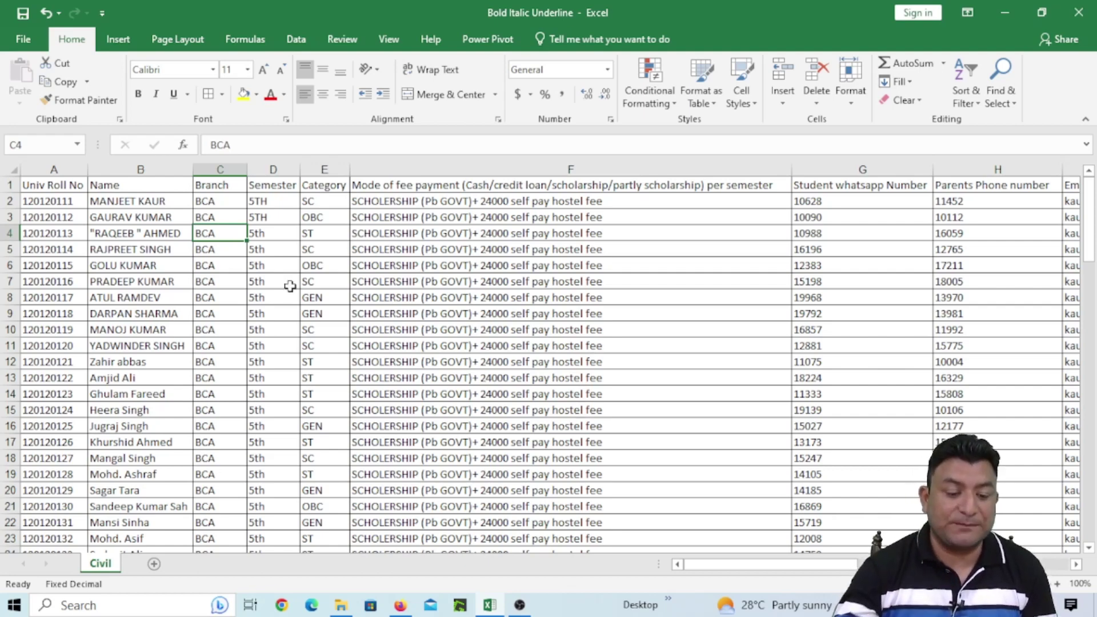
left_click(144, 252)
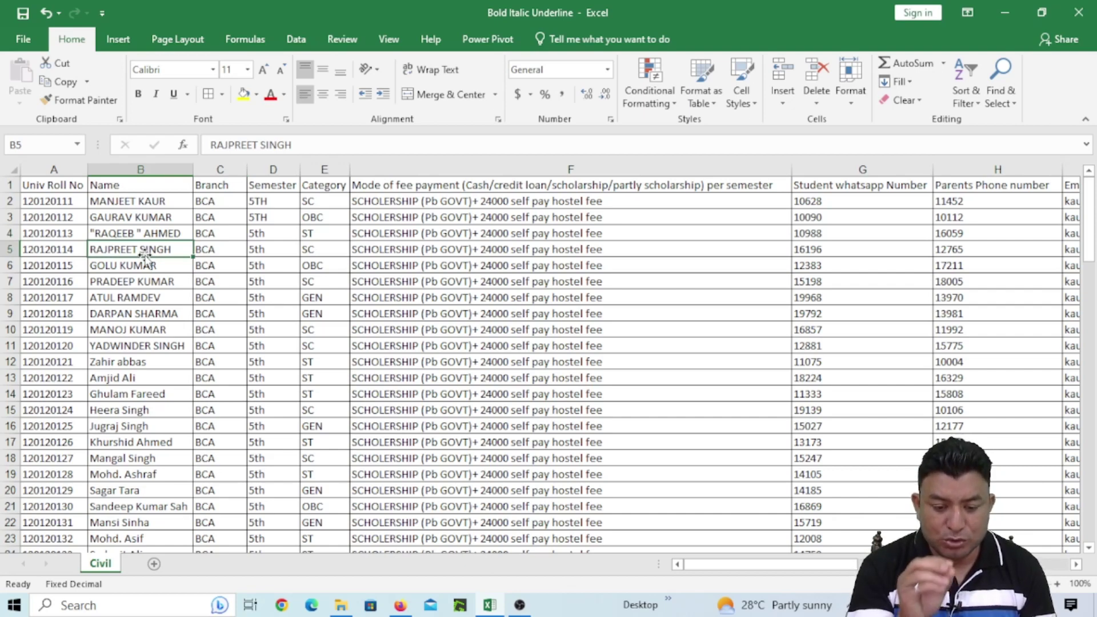
left_click(149, 305)
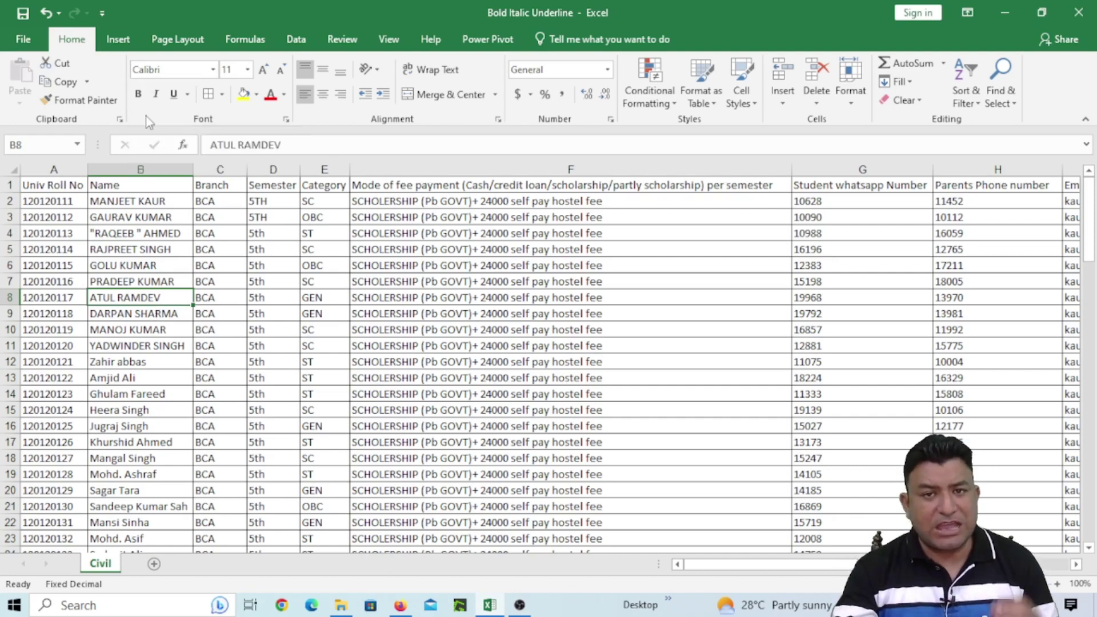
left_click(106, 217)
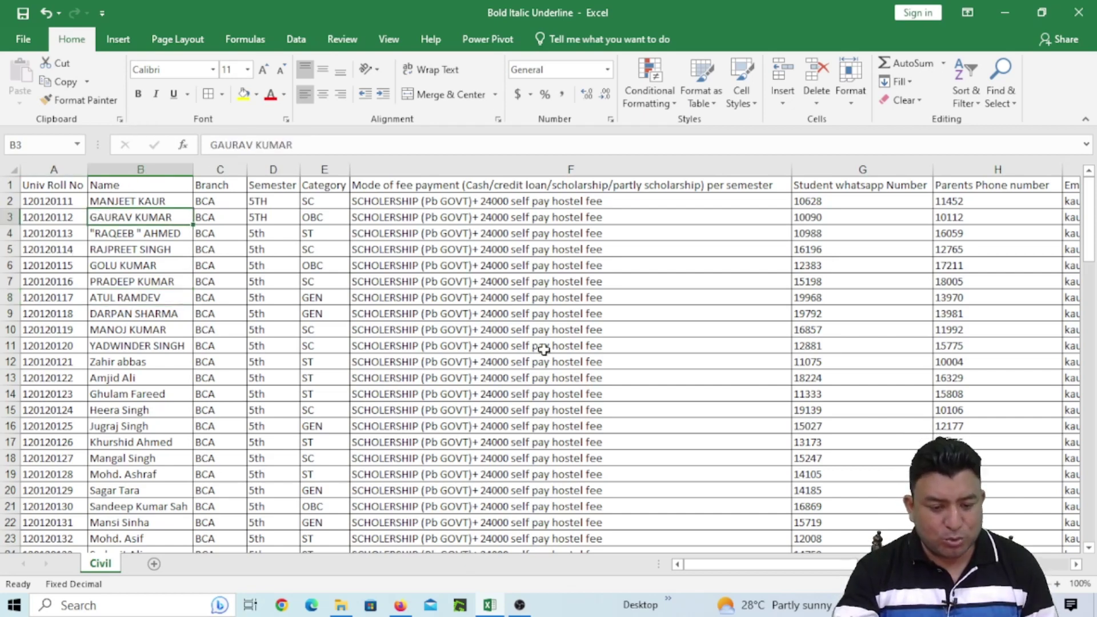
left_click(332, 327)
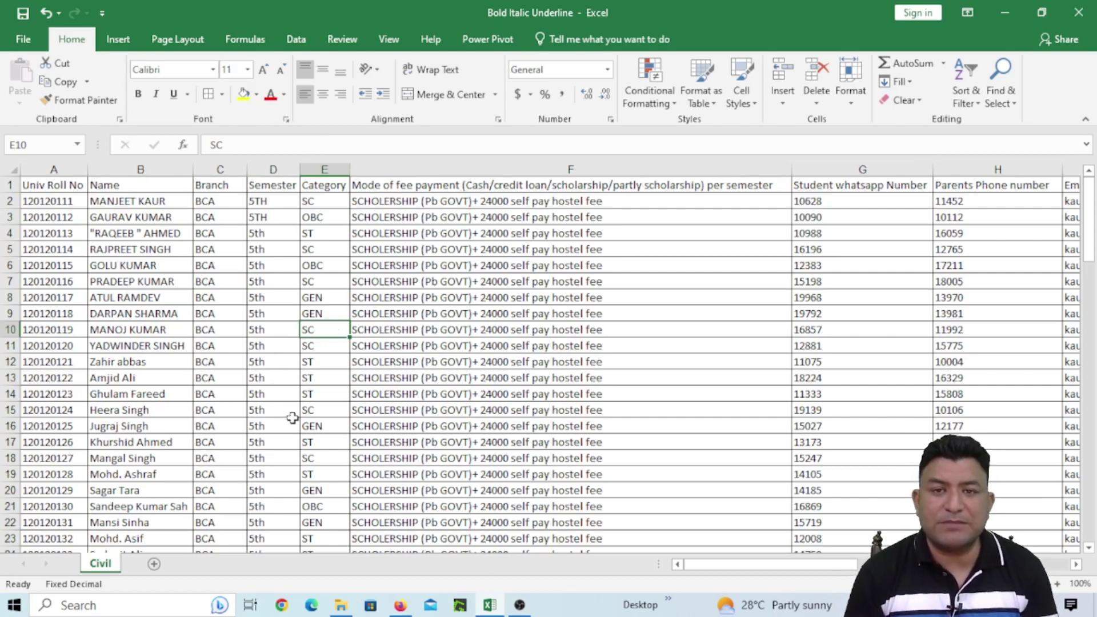
left_click(324, 186)
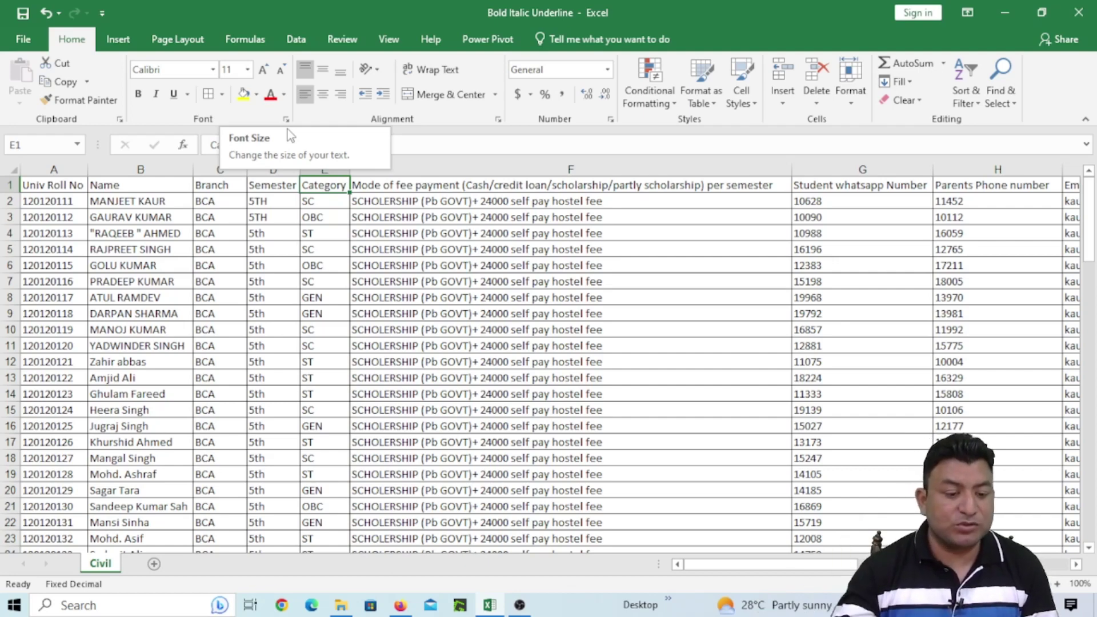
left_click(321, 294)
left_click(312, 182)
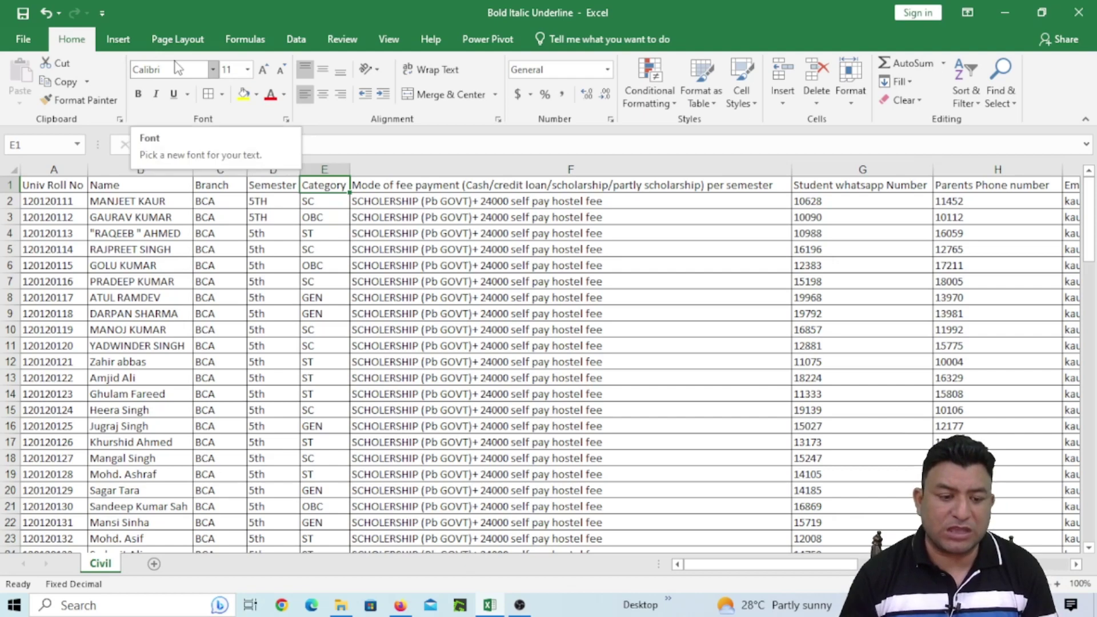
left_click(223, 328)
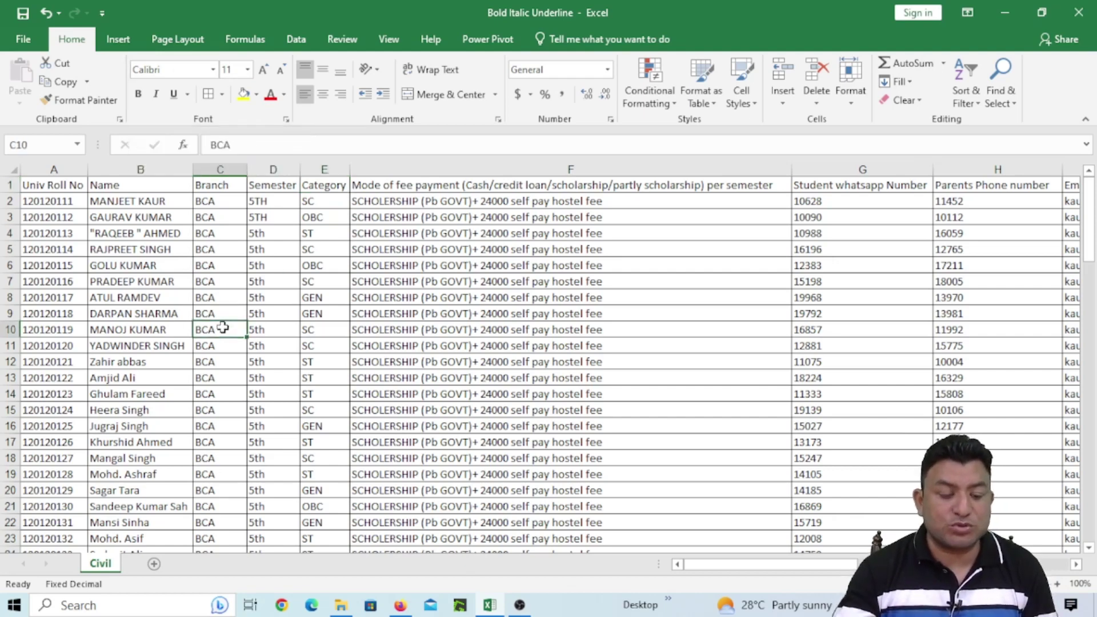
left_click(124, 182)
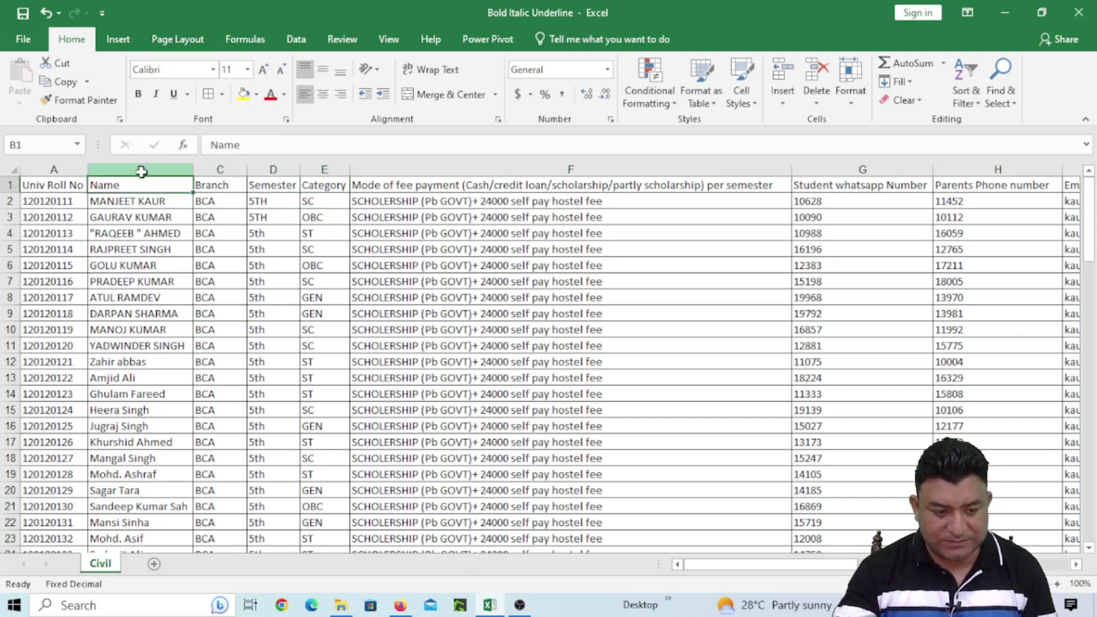
Select the Name column's data and view the available fonts without applying one
key("ctrl+shift+Down")
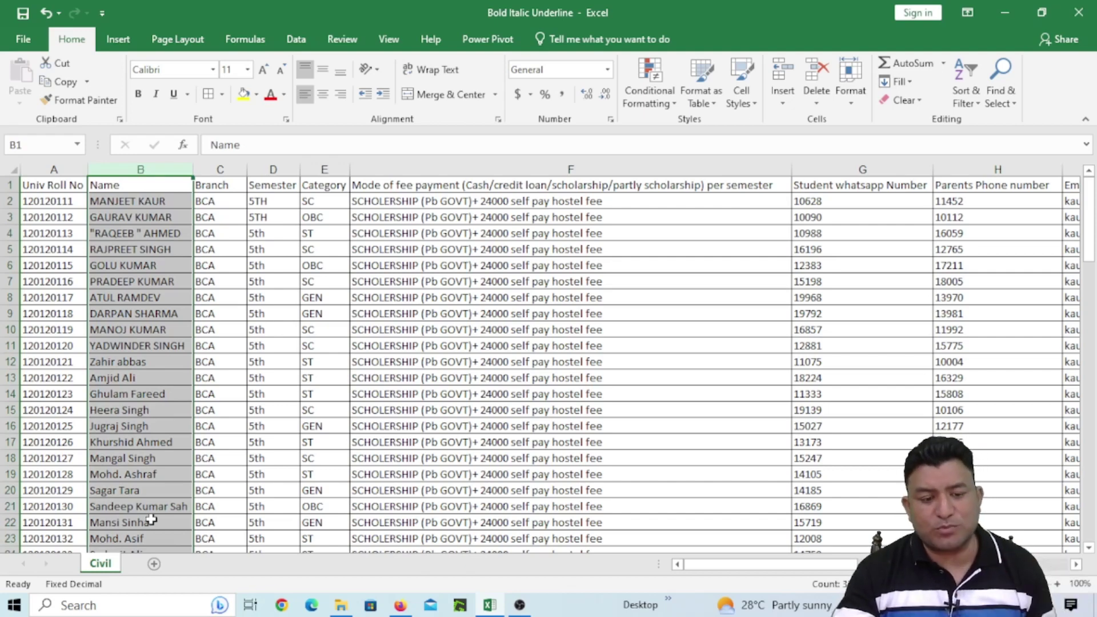
left_click(212, 70)
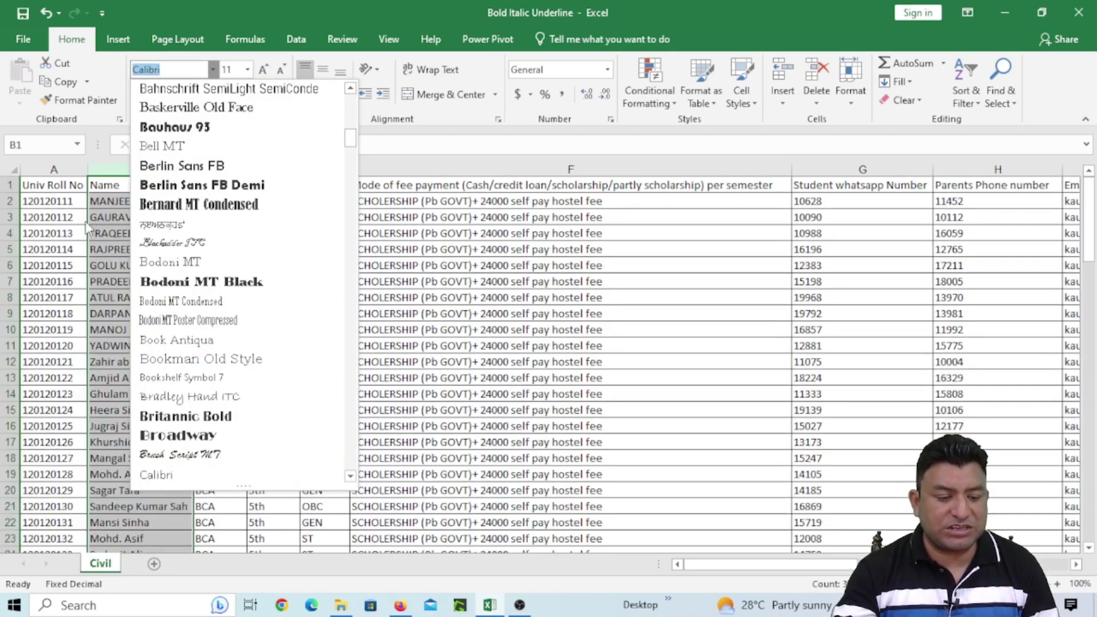
left_click(86, 227)
left_click(107, 234)
Browse the available fonts for the whole student table and set its font to Times New Roman
key("ctrl+a")
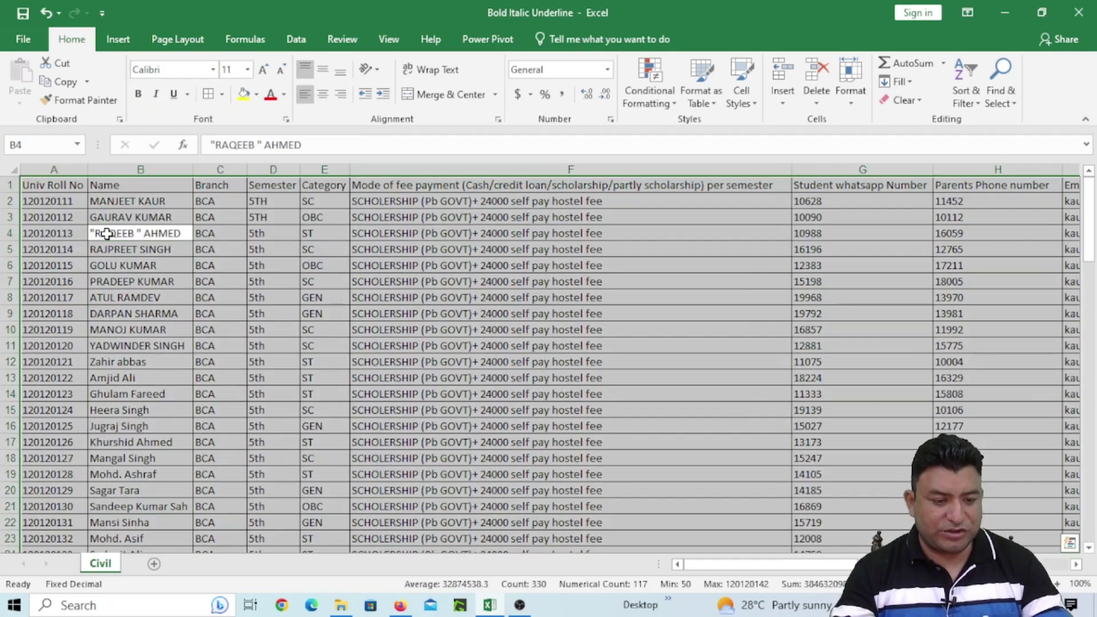
left_click(212, 70)
scroll(236, 373, "down", 15)
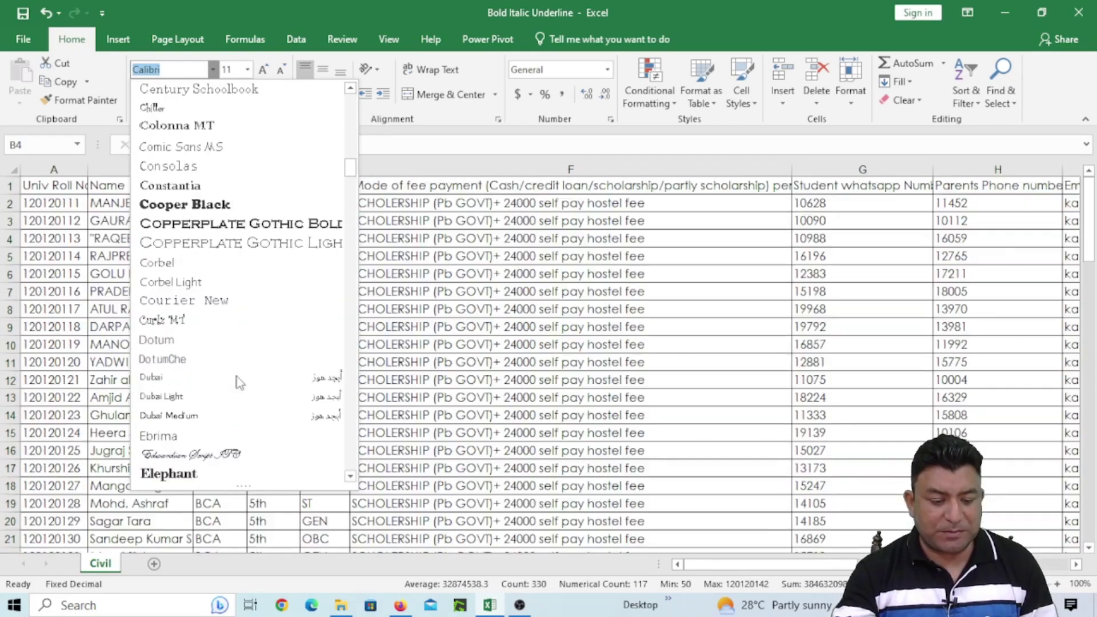
scroll(236, 379, "down", 15)
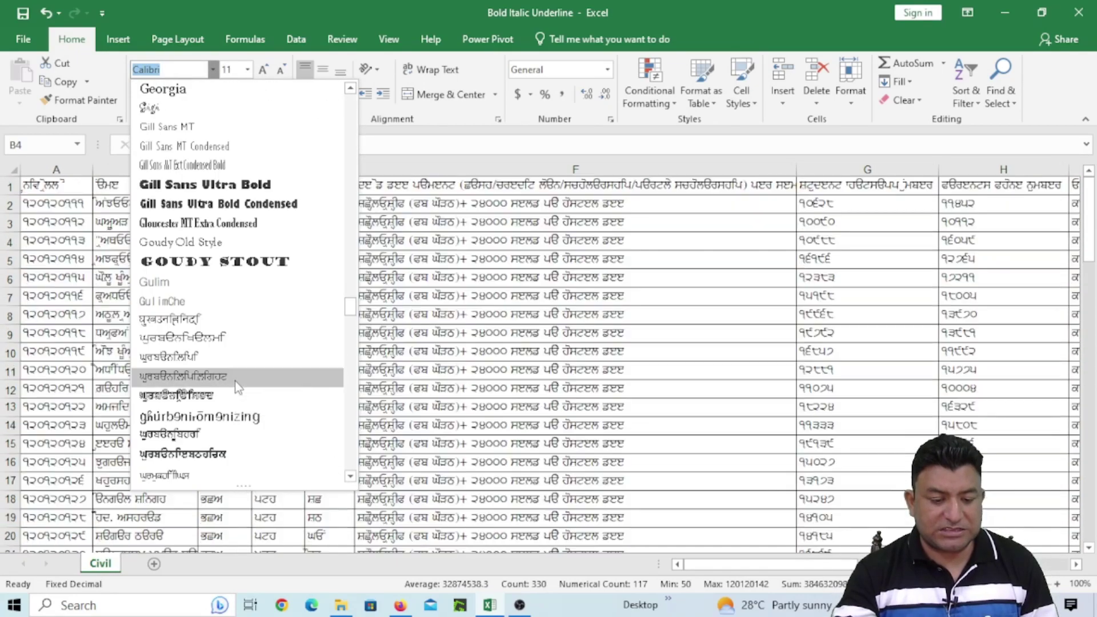
scroll(235, 383, "down", 12)
scroll(235, 383, "up", 12)
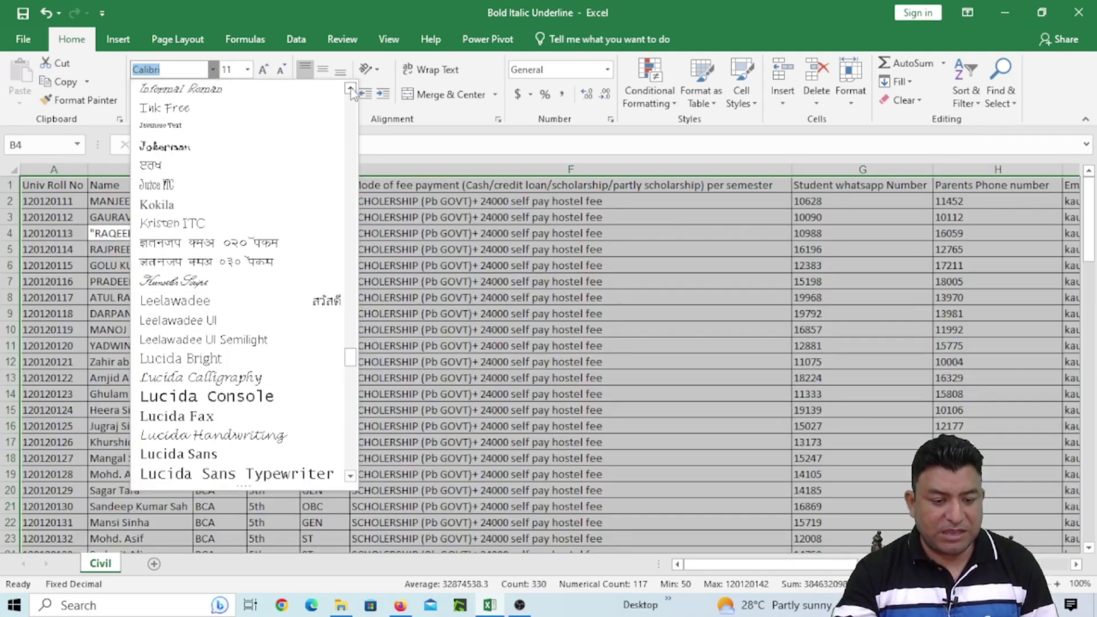
left_click(351, 88)
left_click(351, 88)
left_click_drag(351, 89, 350, 88)
left_click_drag(351, 330, 352, 101)
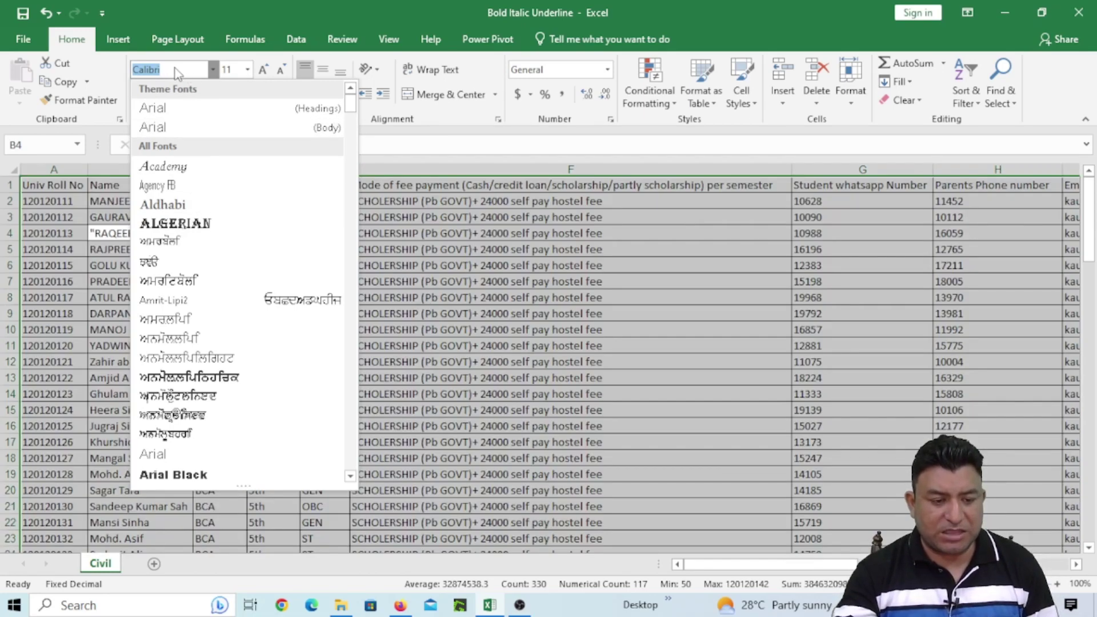
type("Times New Roma")
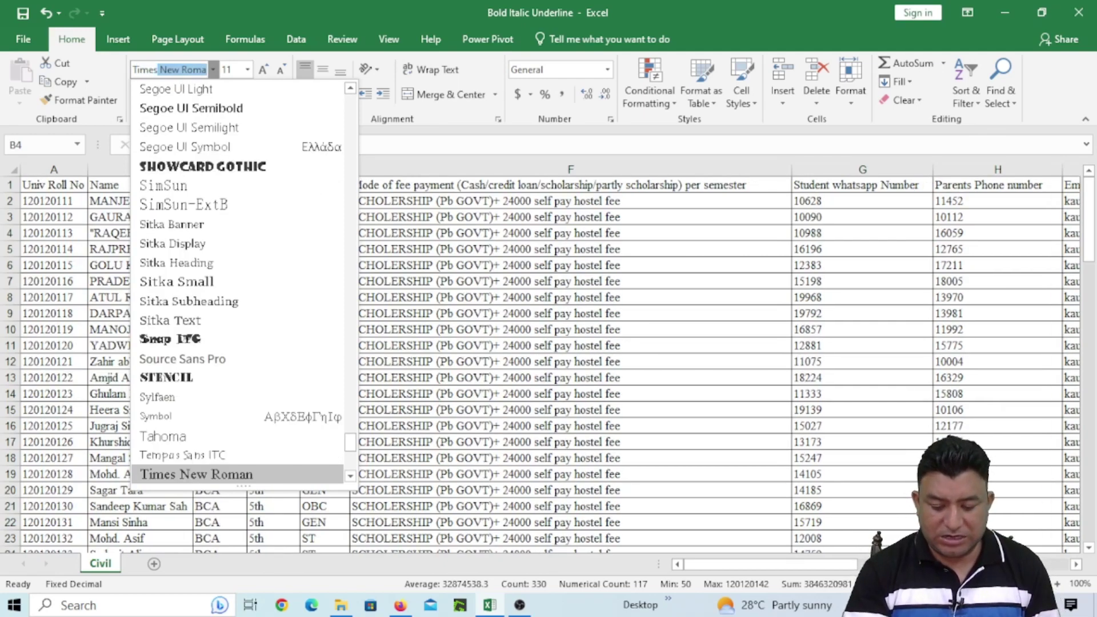
key("Return")
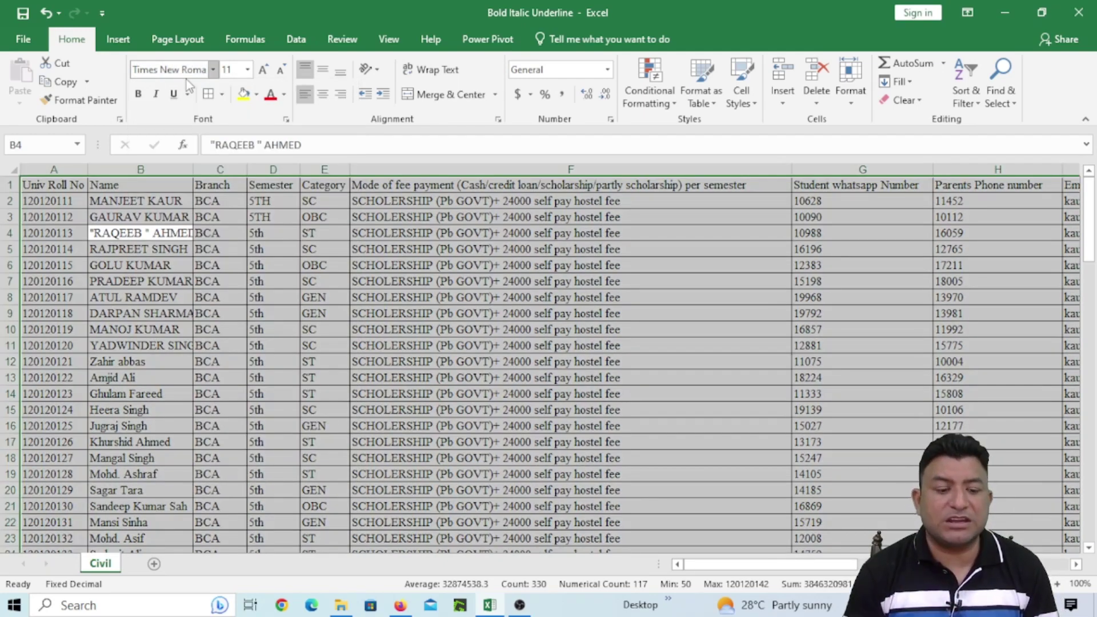
Select the whole student table and view the available font sizes without choosing one
left_click(311, 327)
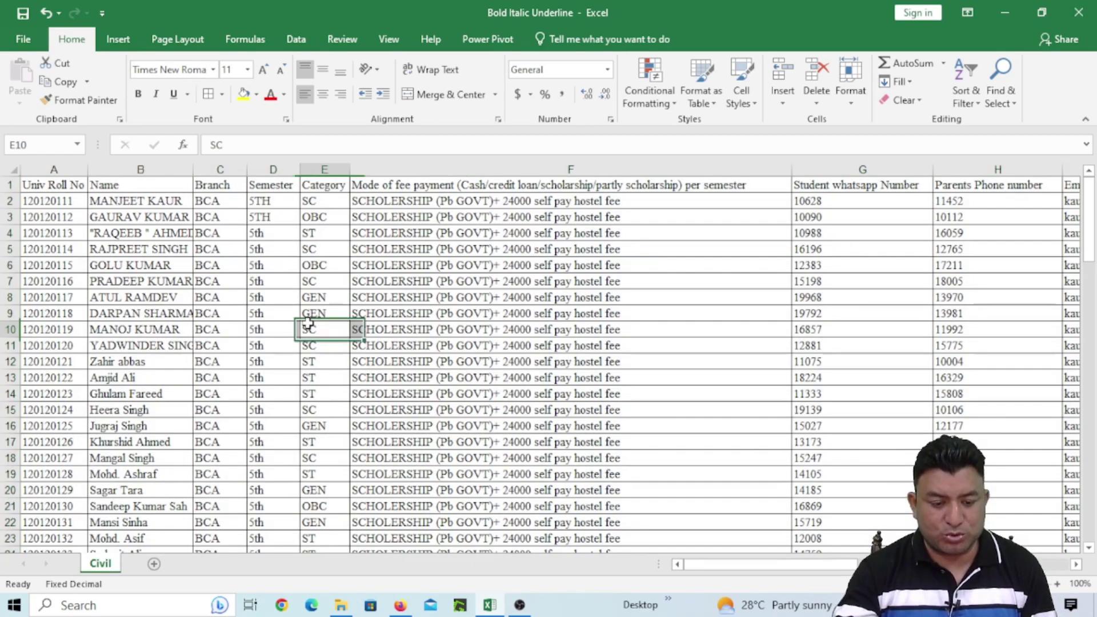
key("ctrl+a")
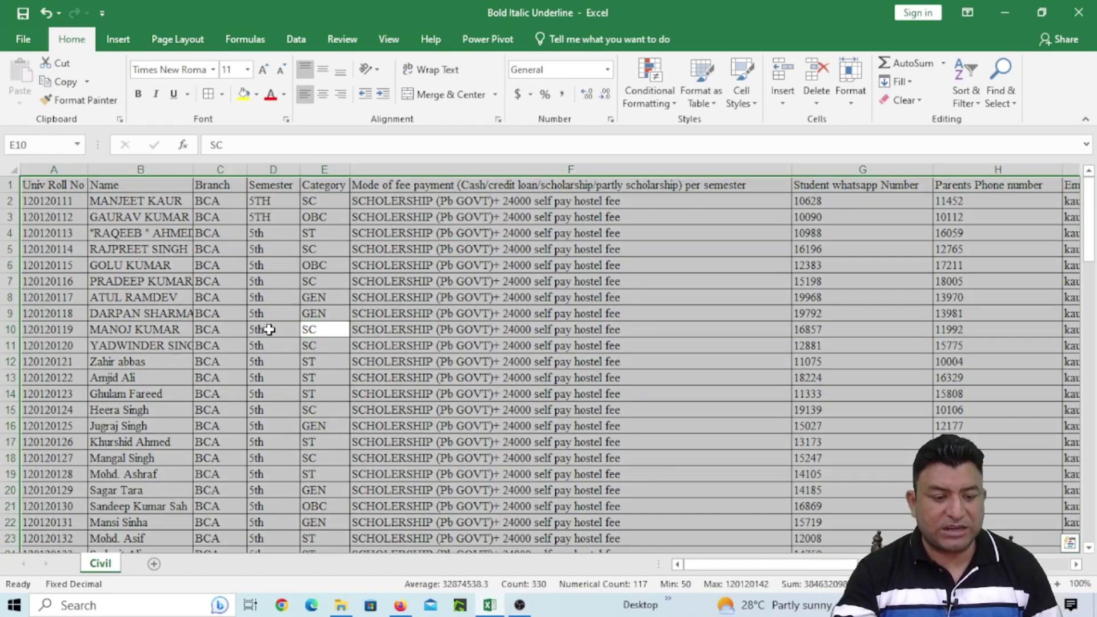
left_click(248, 70)
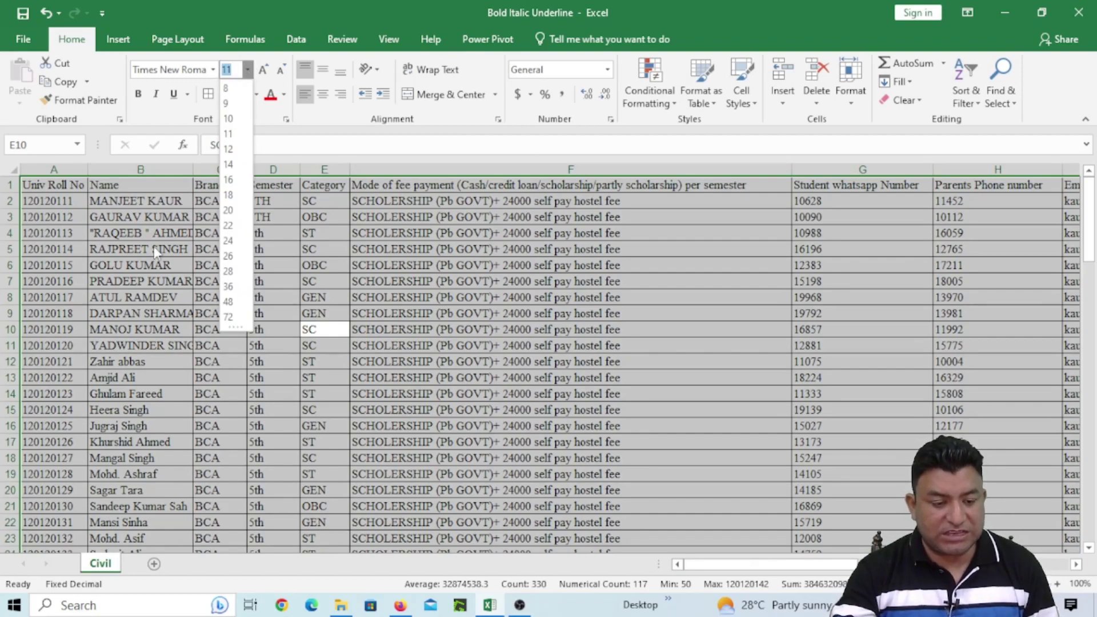
left_click(155, 251)
Enlarge the text in Name cell B6 in stages, using font sizes 12, 14, 16, 18 and 28
left_click(150, 270)
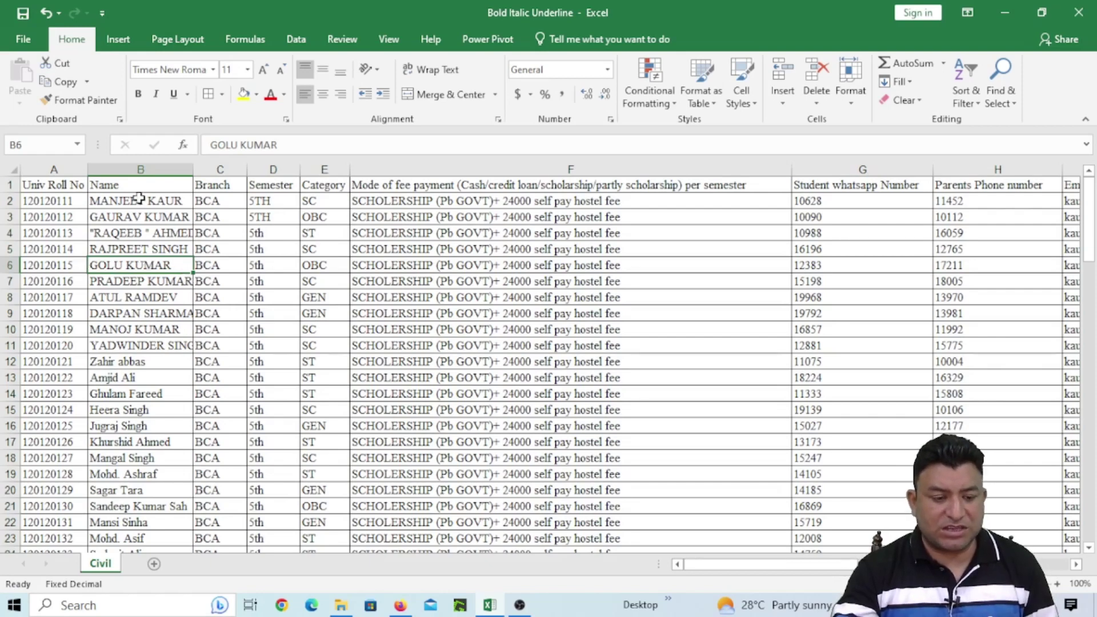
left_click(249, 70)
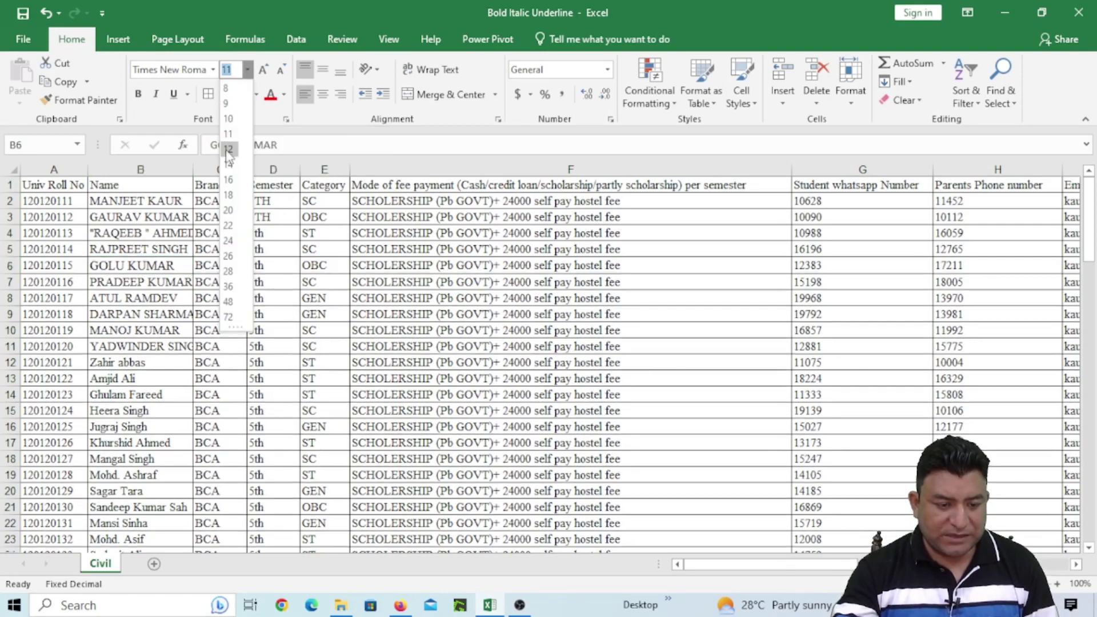
left_click(228, 149)
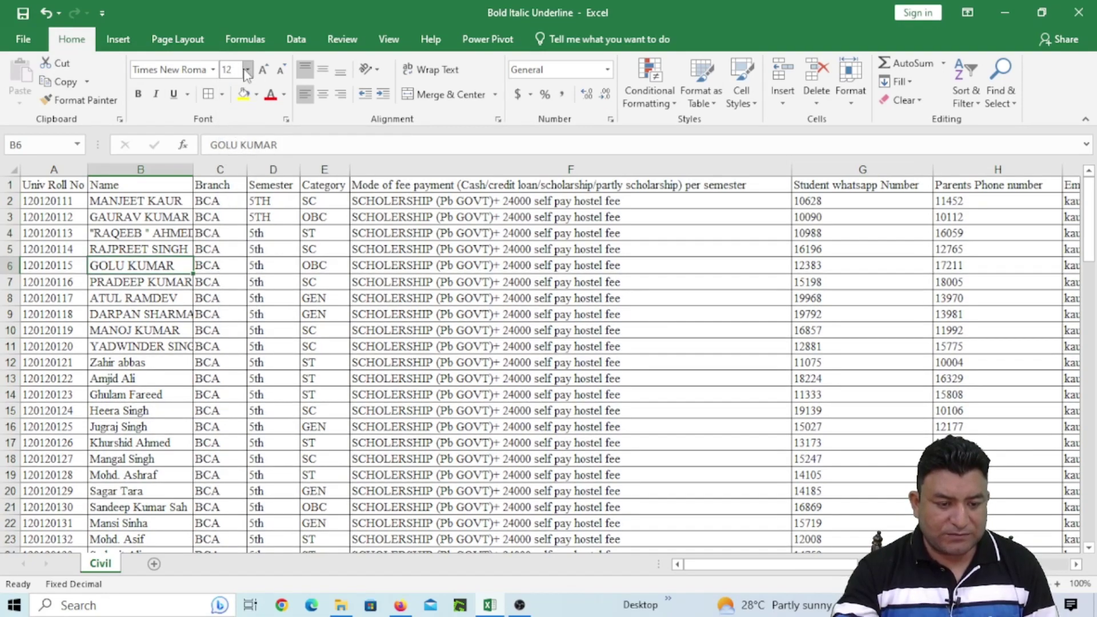
left_click(246, 69)
left_click(229, 163)
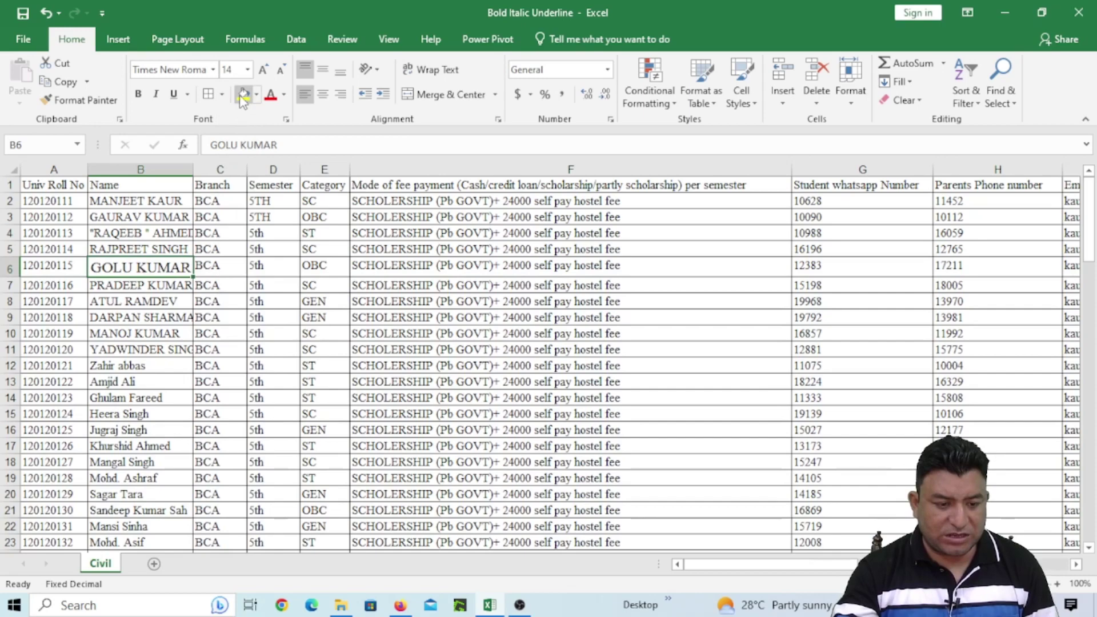
left_click(247, 70)
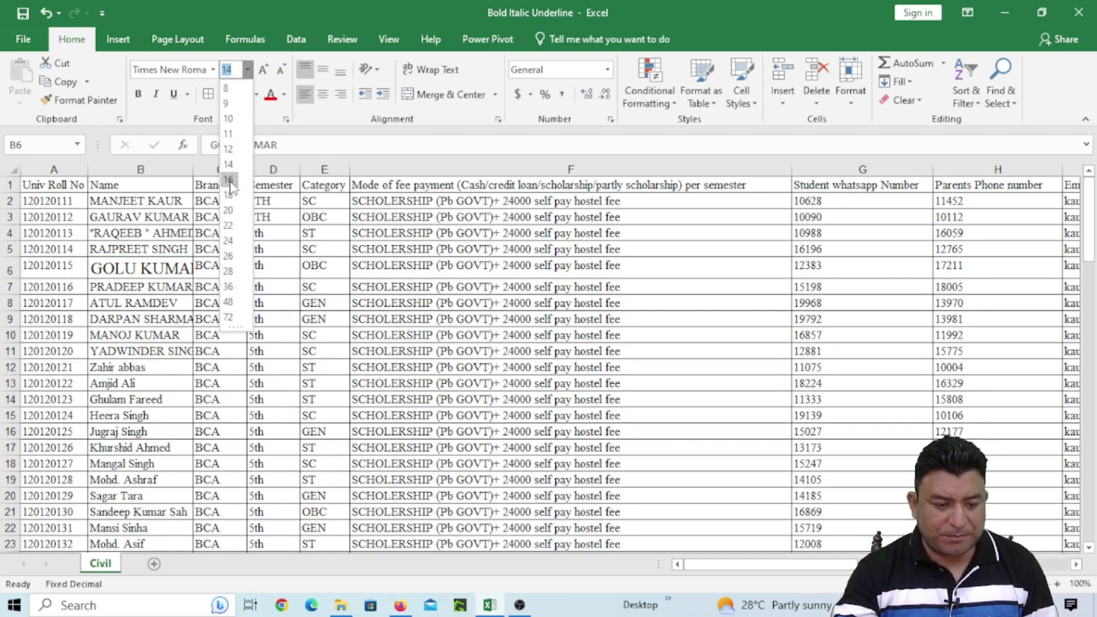
left_click(229, 180)
left_click(251, 70)
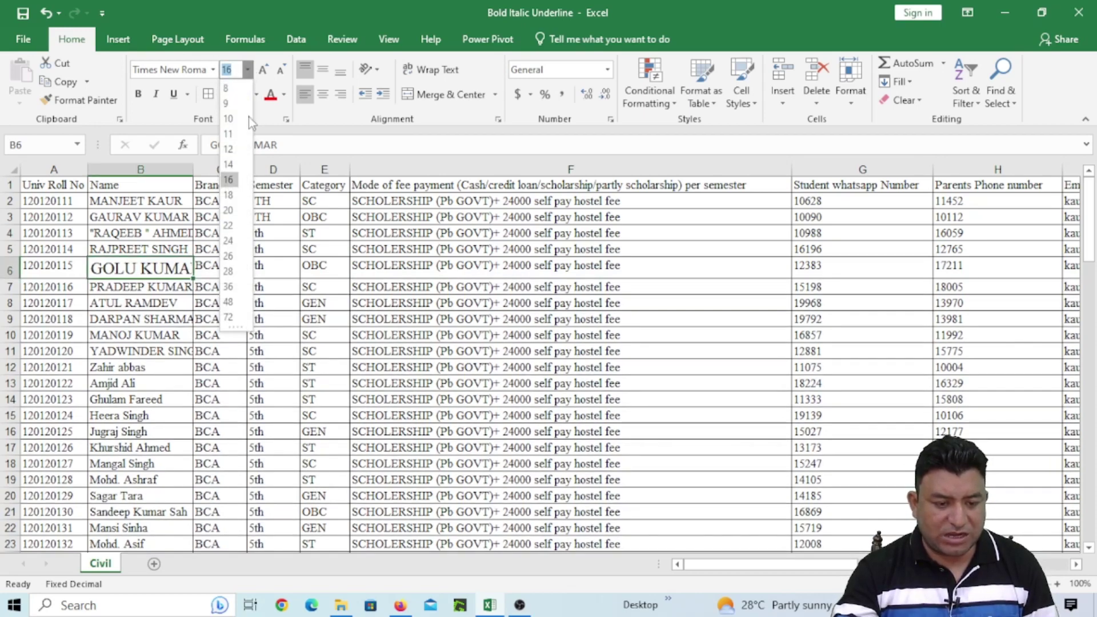
left_click(234, 197)
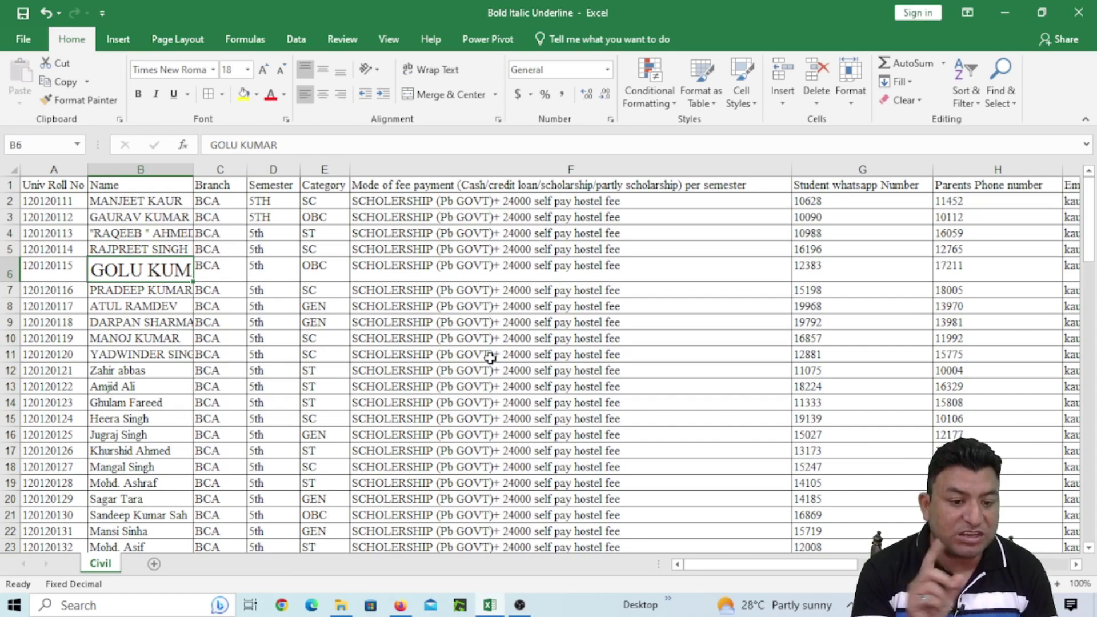
left_click(247, 69)
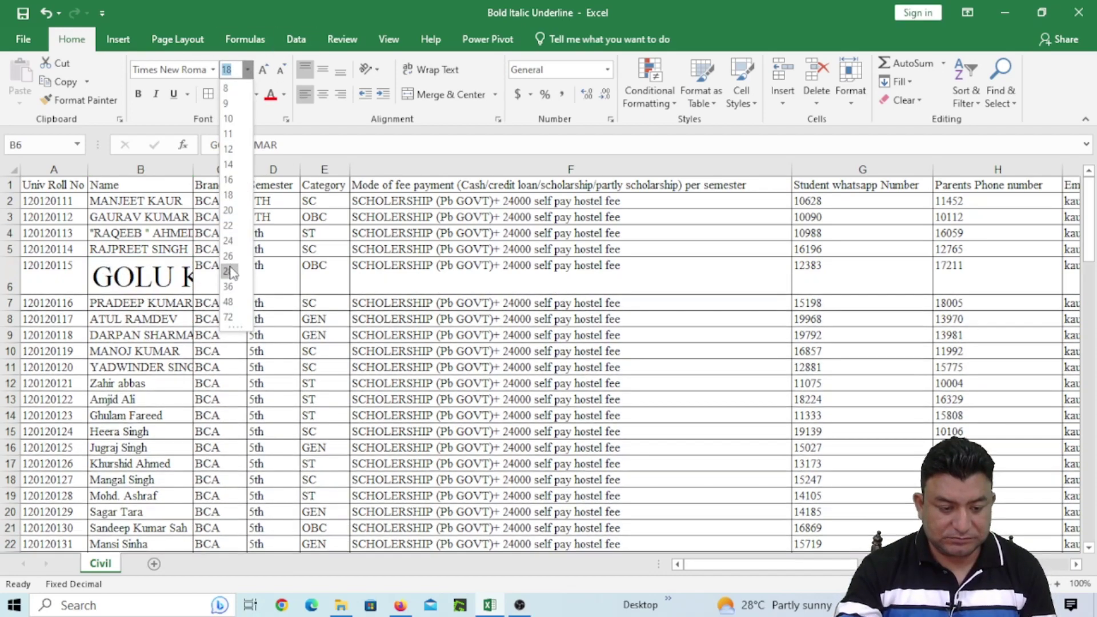
left_click(229, 271)
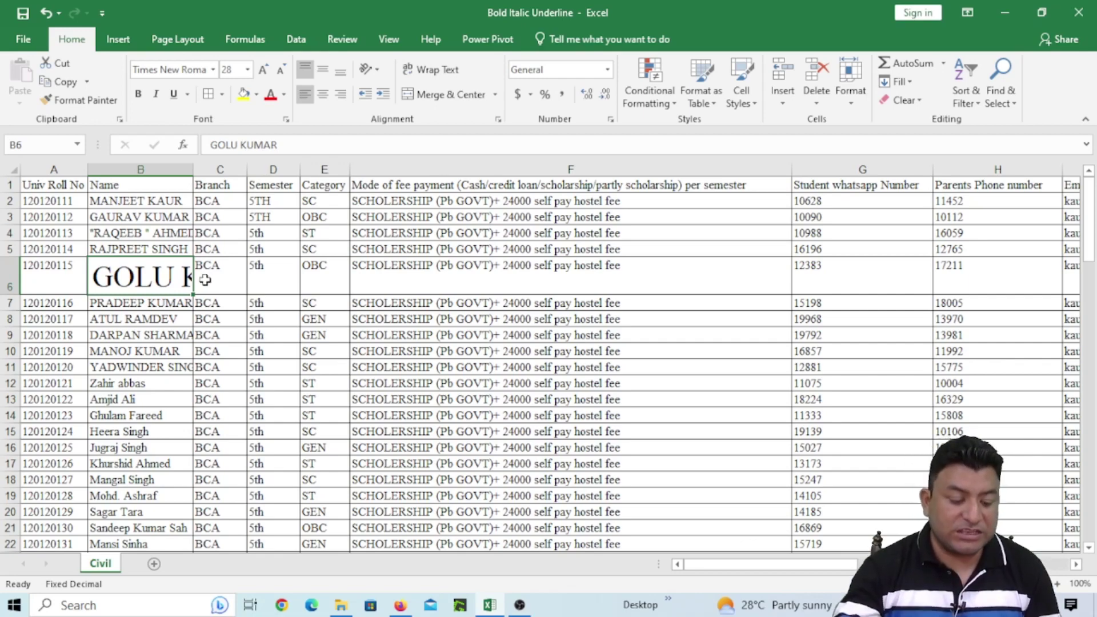
Undo all the font size changes made to cell B6
key("ctrl+z")
key("ctrl+z")
key("ctrl+z")
key("ctrl+z")
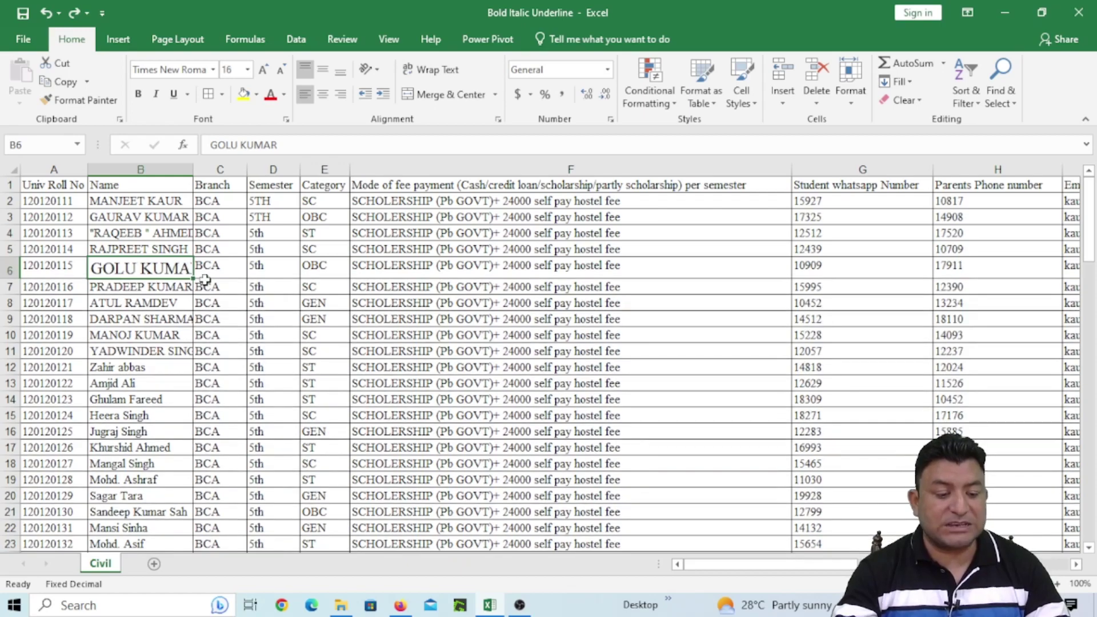
key("ctrl+z")
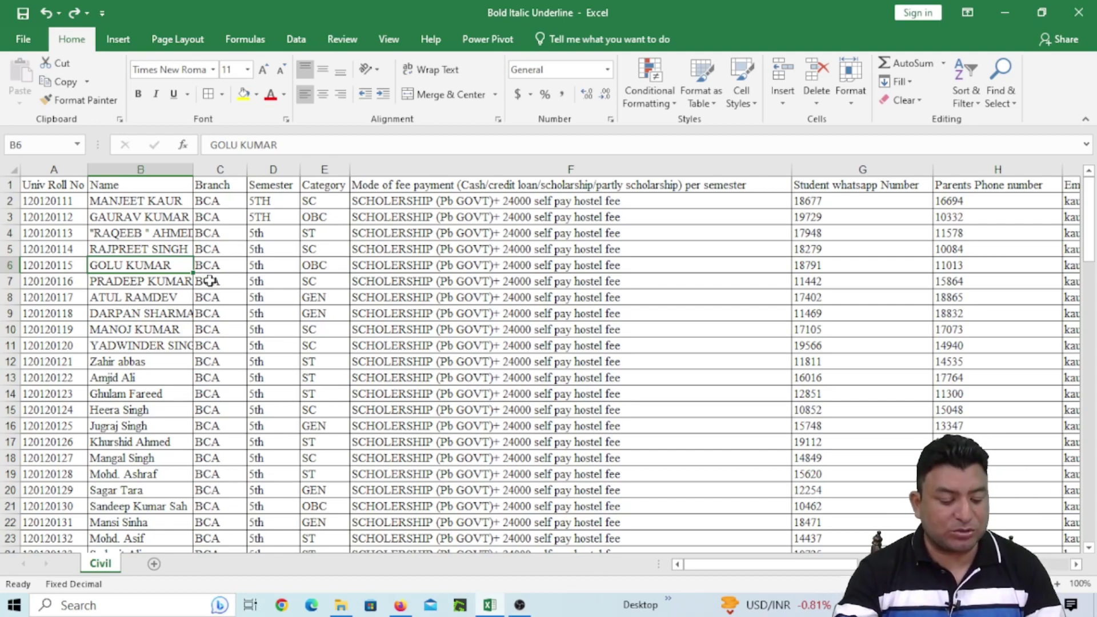
Set the font size of the whole student table to 14
key("ctrl+a")
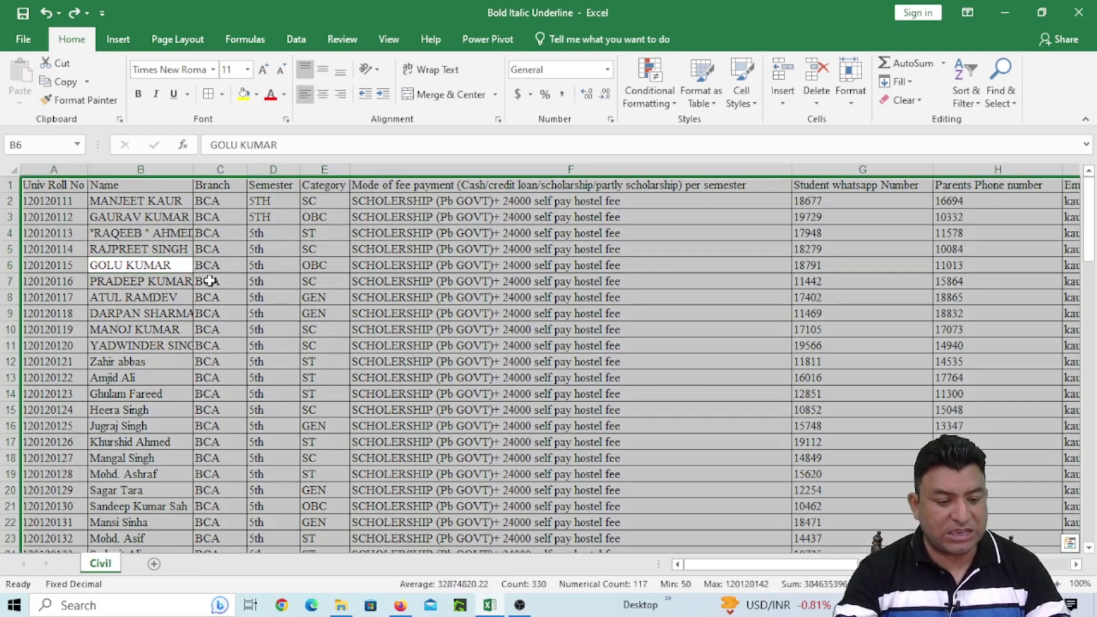
left_click(248, 70)
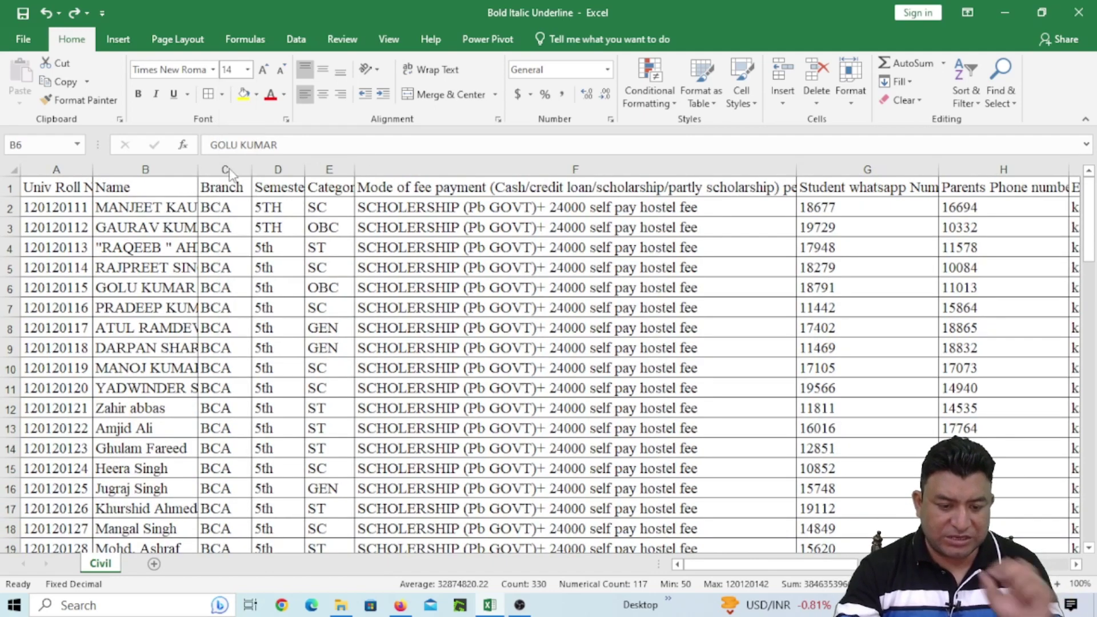
left_click(229, 166)
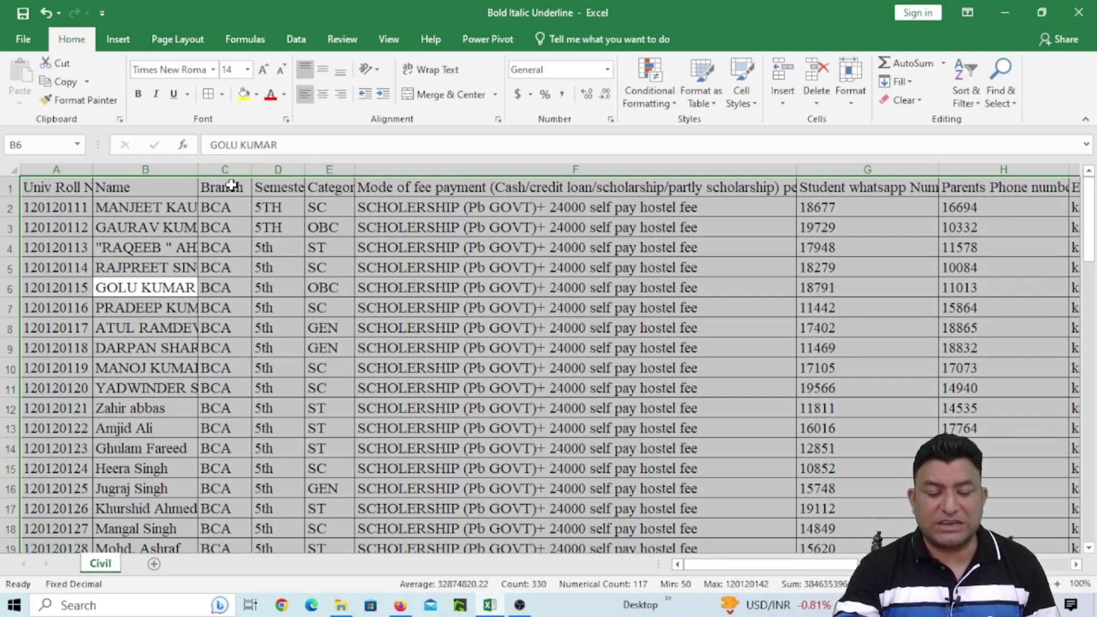
Autofit the width of the Name column and of all columns A to J to their contents
double_click(197, 169)
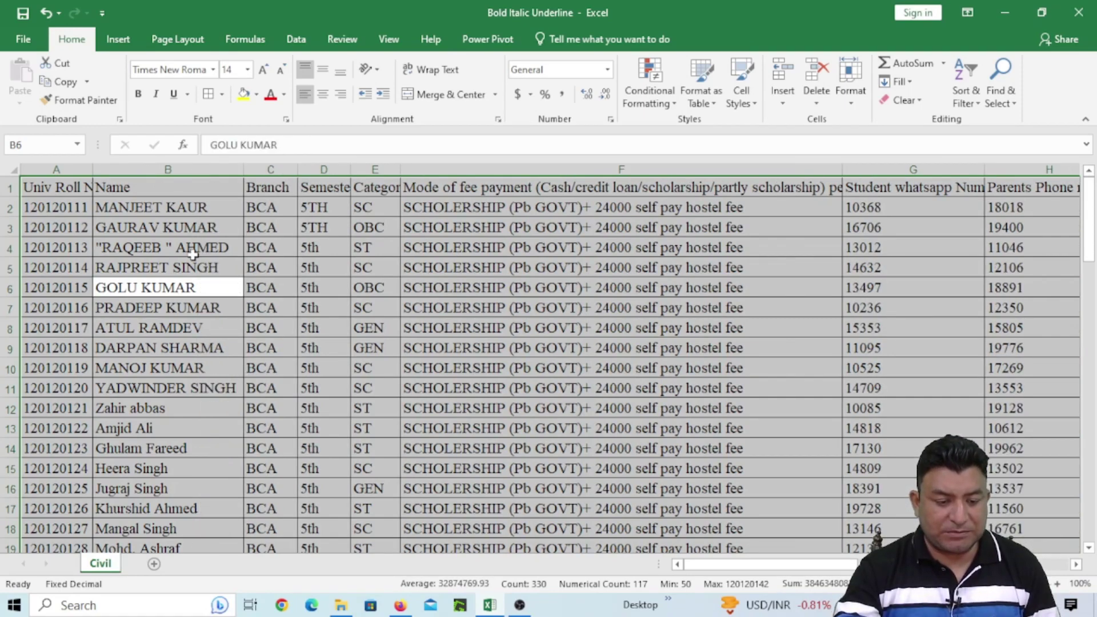
left_click(194, 249)
left_click_drag(56, 170, 549, 163)
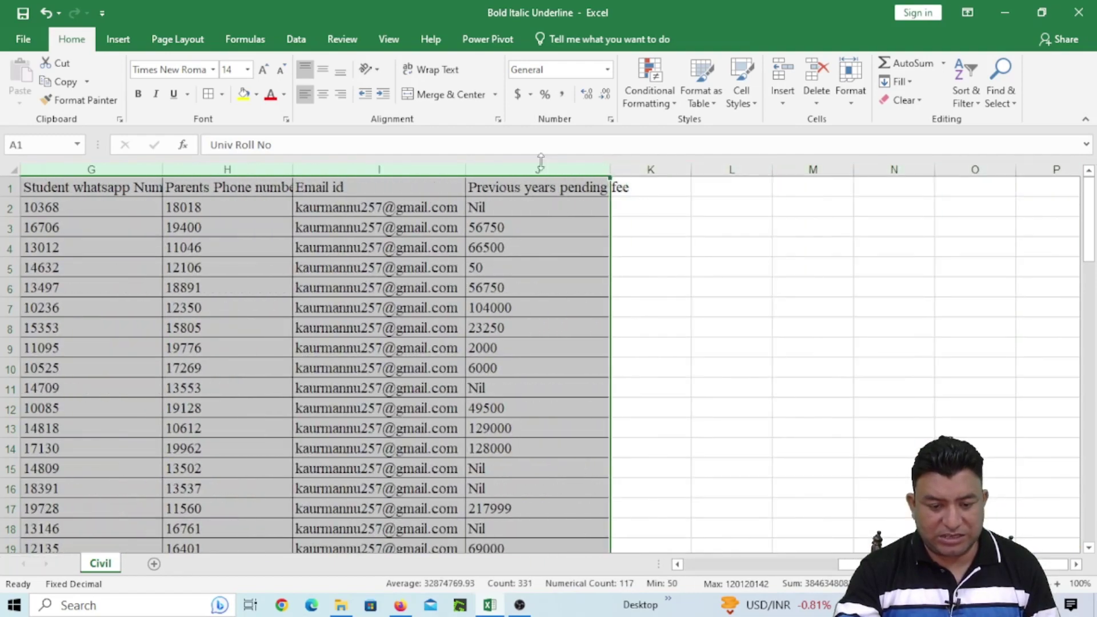
double_click(290, 164)
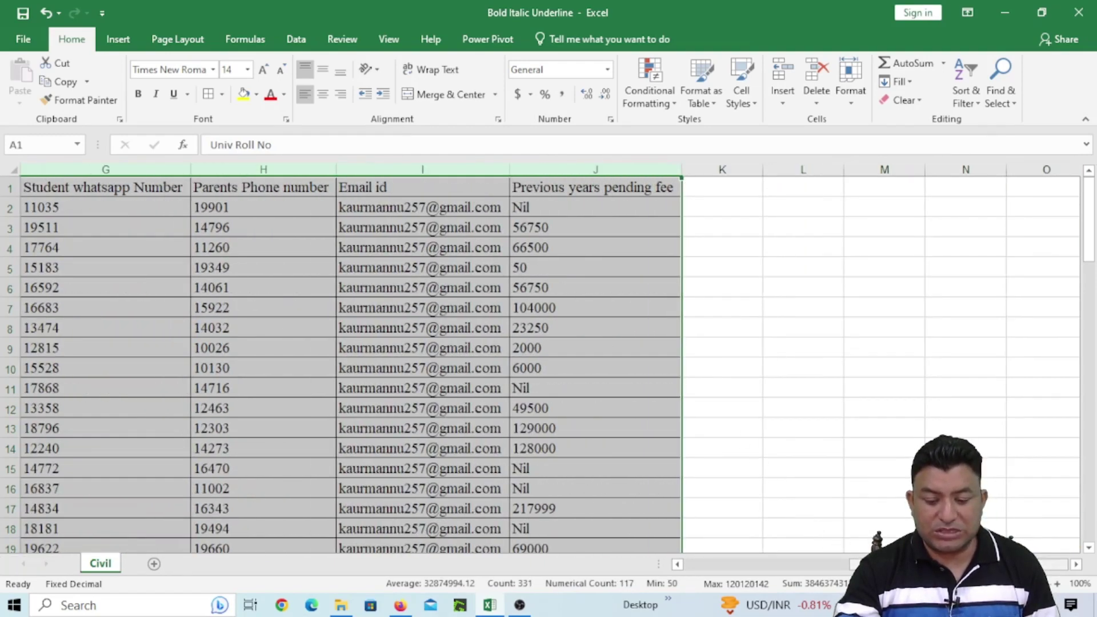
left_click(828, 559)
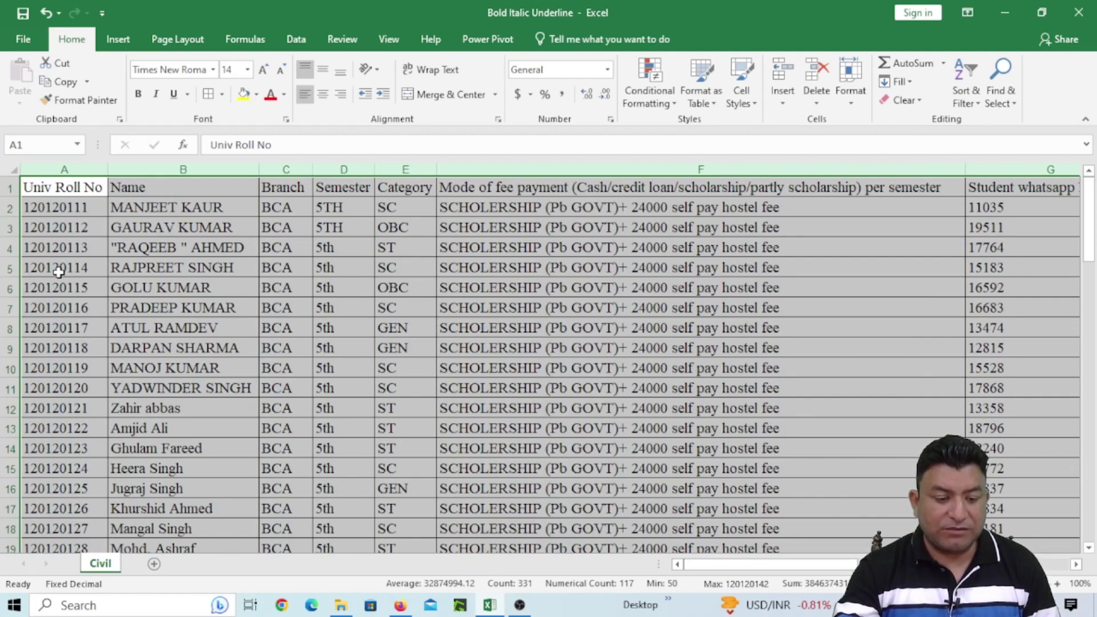
left_click(111, 283)
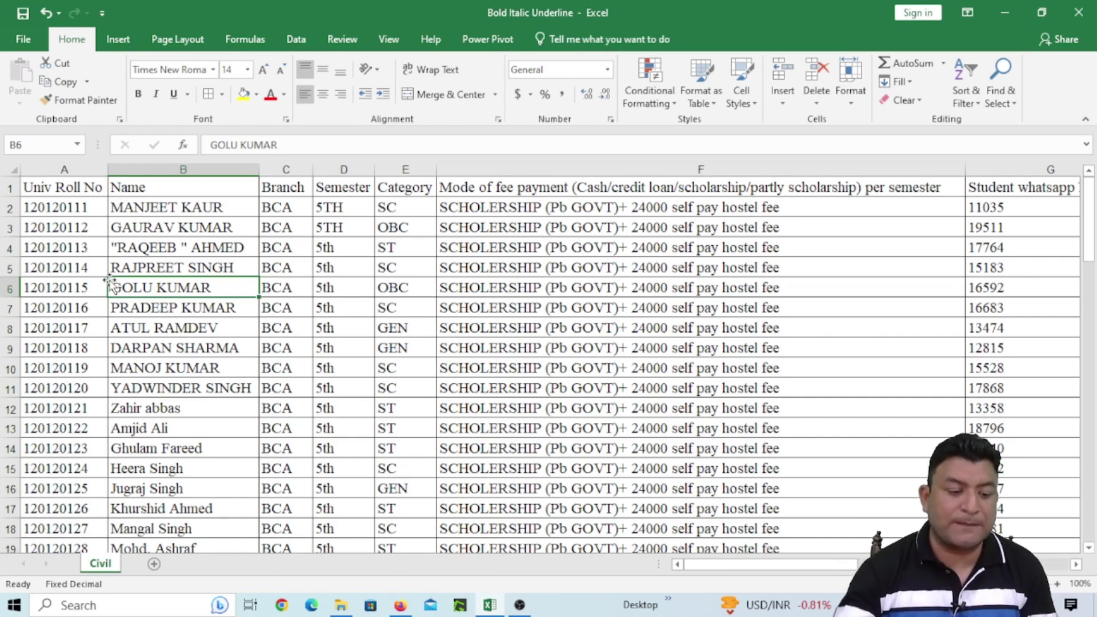
Select header row 1 and view the preset font sizes without changing the size
left_click(10, 187)
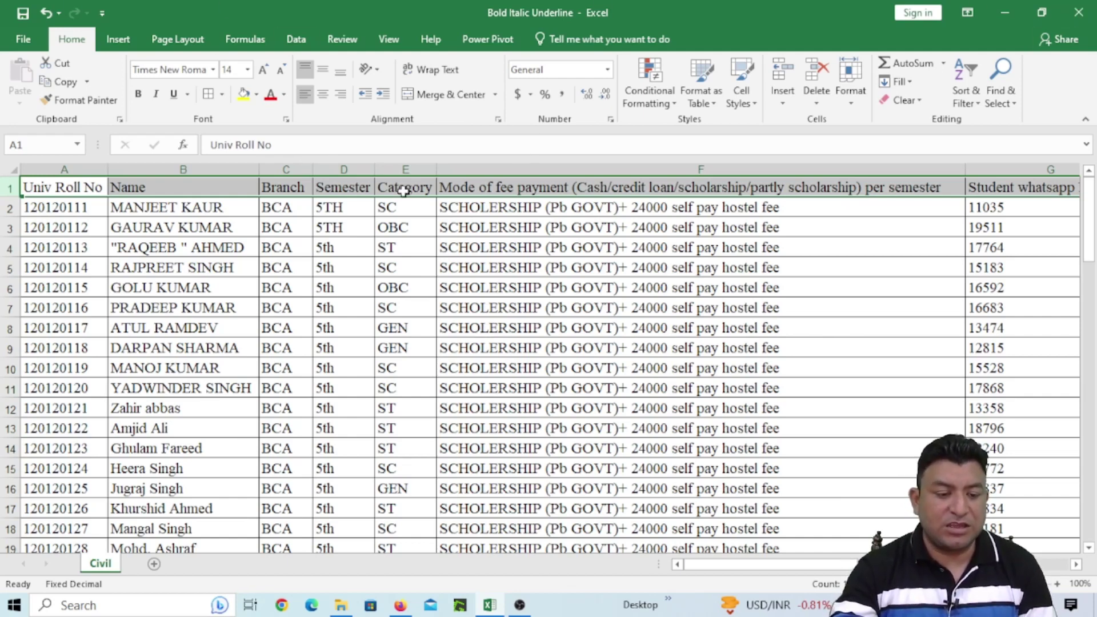
left_click(248, 74)
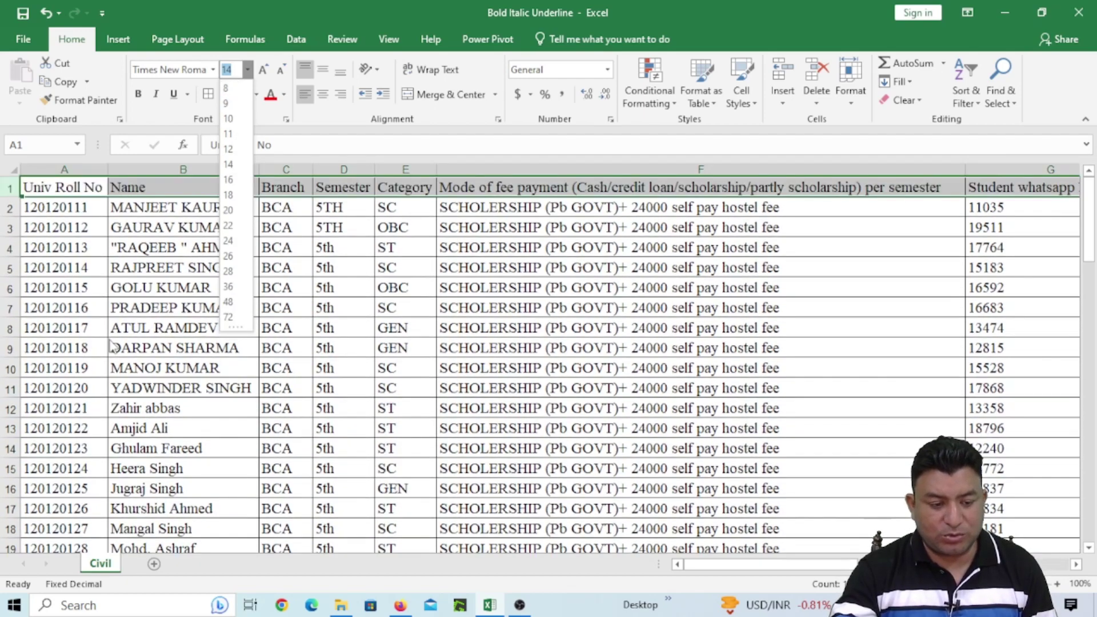
left_click(153, 275)
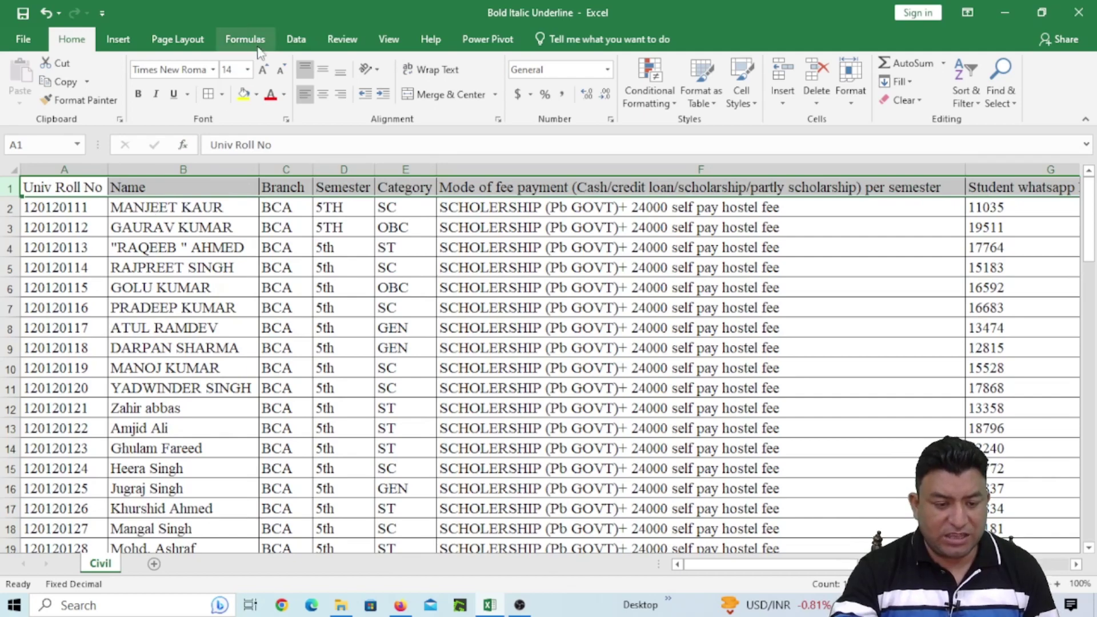
Increase the font size of header row 1 one increment at a time up to 72
left_click(263, 71)
left_click(263, 71)
left_click(264, 70)
left_click(263, 71)
left_click(264, 71)
left_click(264, 71)
left_click(264, 71)
left_click(264, 71)
left_click(263, 71)
left_click(263, 71)
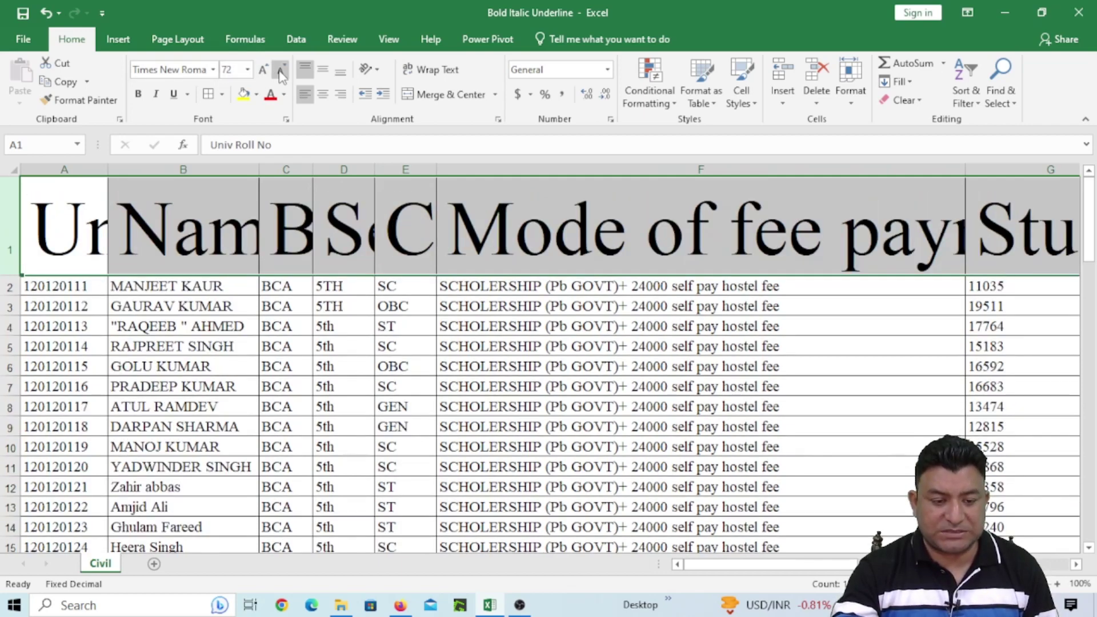
Decrease the font size of header row 1 one increment at a time down to 14
left_click(280, 71)
left_click(280, 71)
left_click(280, 71)
left_click(280, 71)
left_click(280, 70)
left_click(280, 71)
left_click(280, 71)
left_click(280, 72)
left_click(280, 72)
left_click(280, 73)
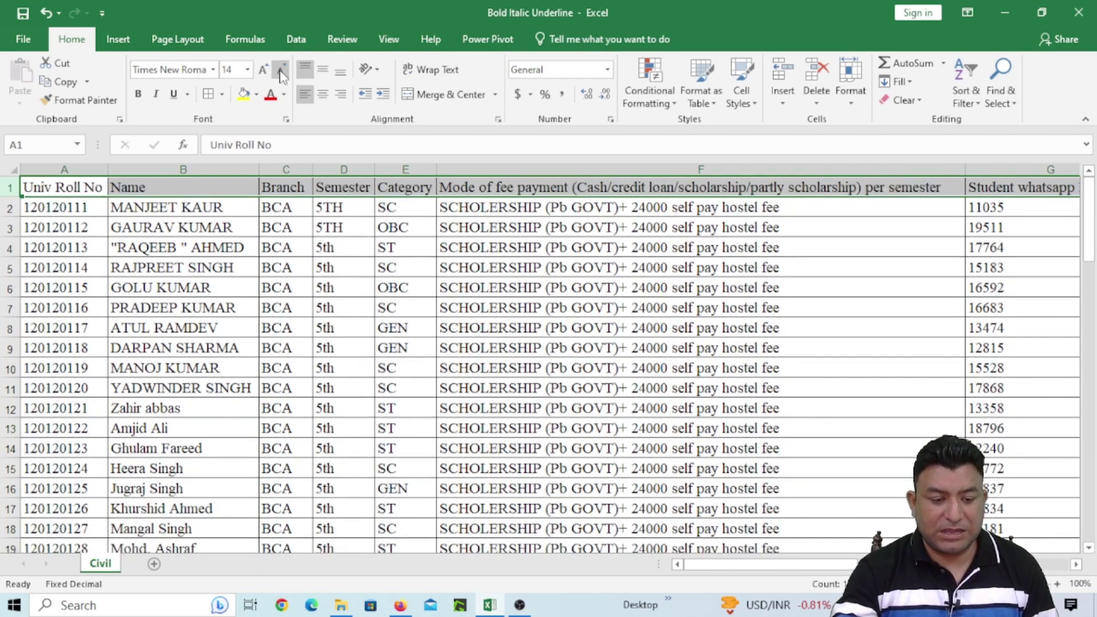
Set the font size of the whole header row 1 to 18
left_click(197, 208)
left_click(197, 187)
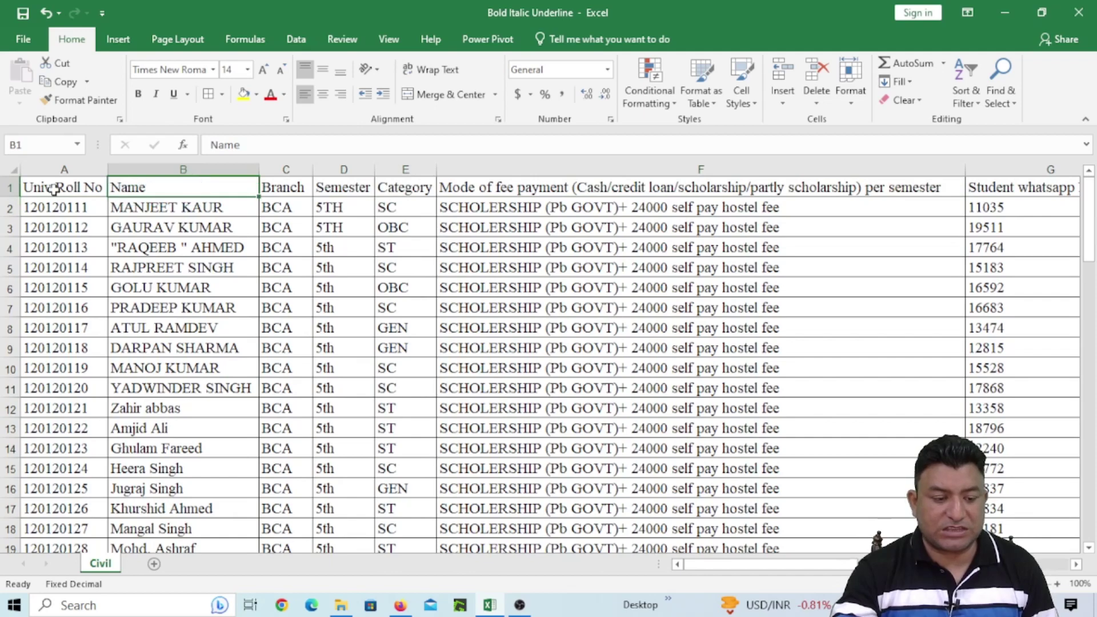
left_click(10, 188)
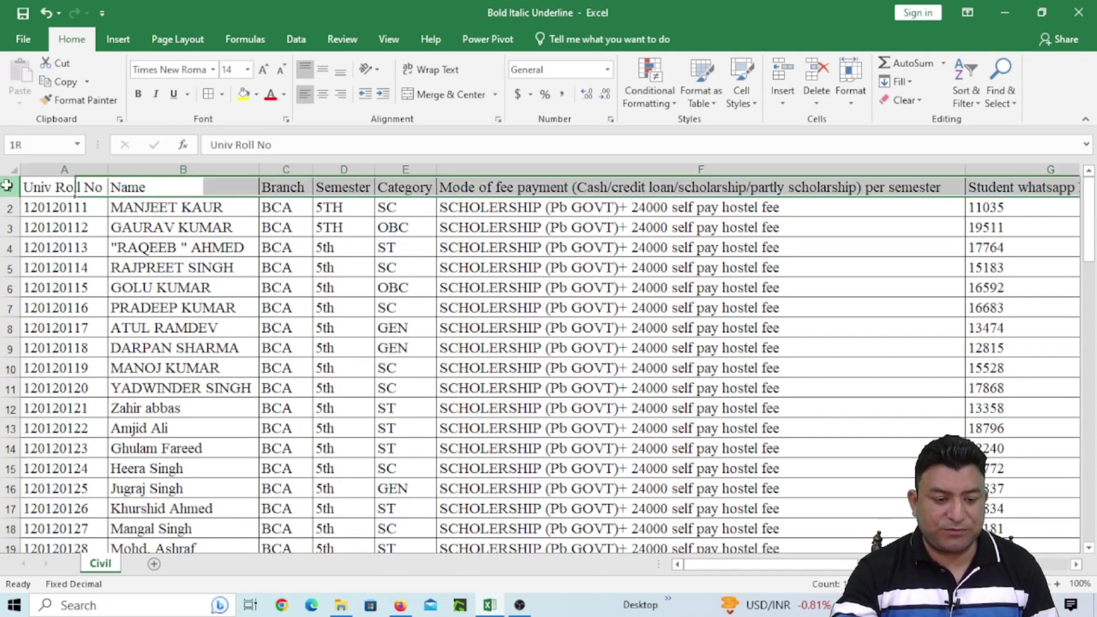
left_click(247, 69)
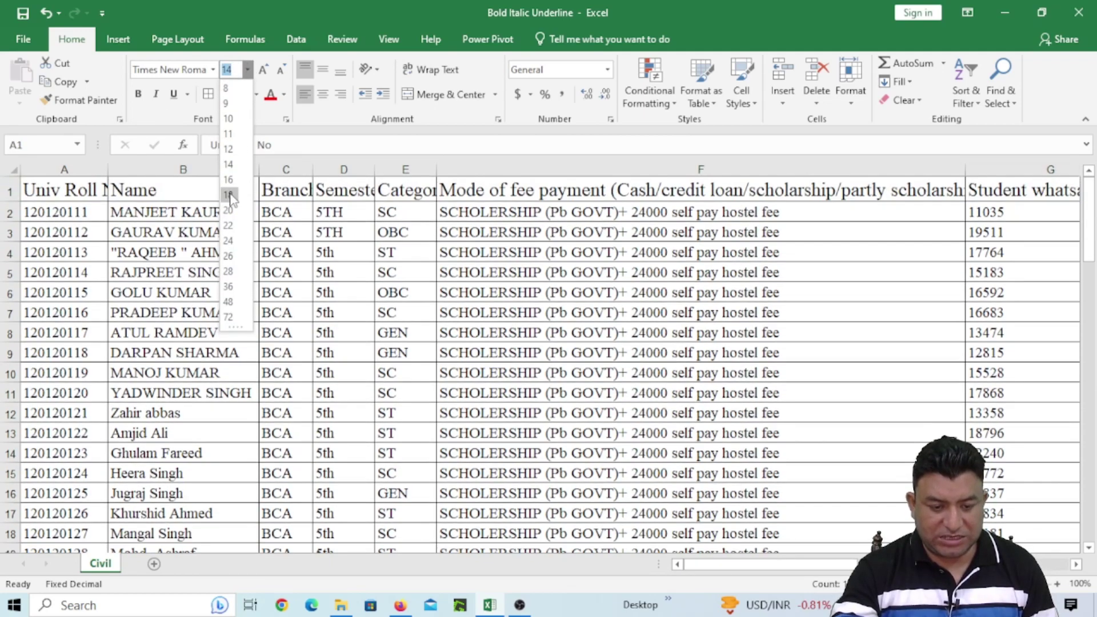
key("Escape")
left_click(172, 284)
Autofit the widths of columns A to J to the enlarged headers and return to column A
left_click_drag(64, 167, 674, 189)
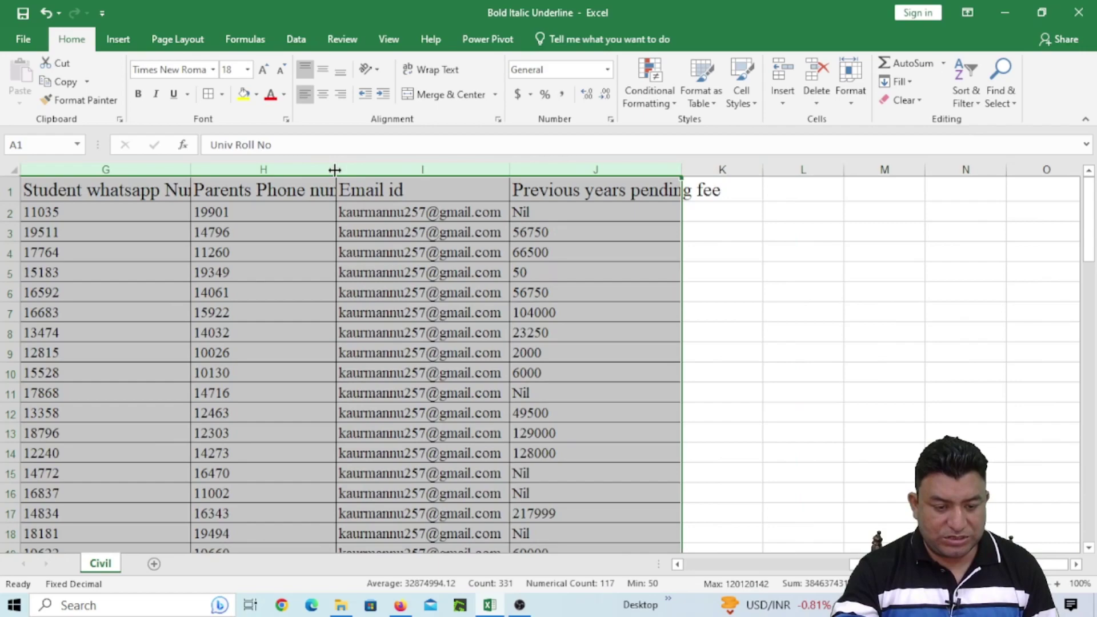
double_click(335, 170)
left_click(282, 274)
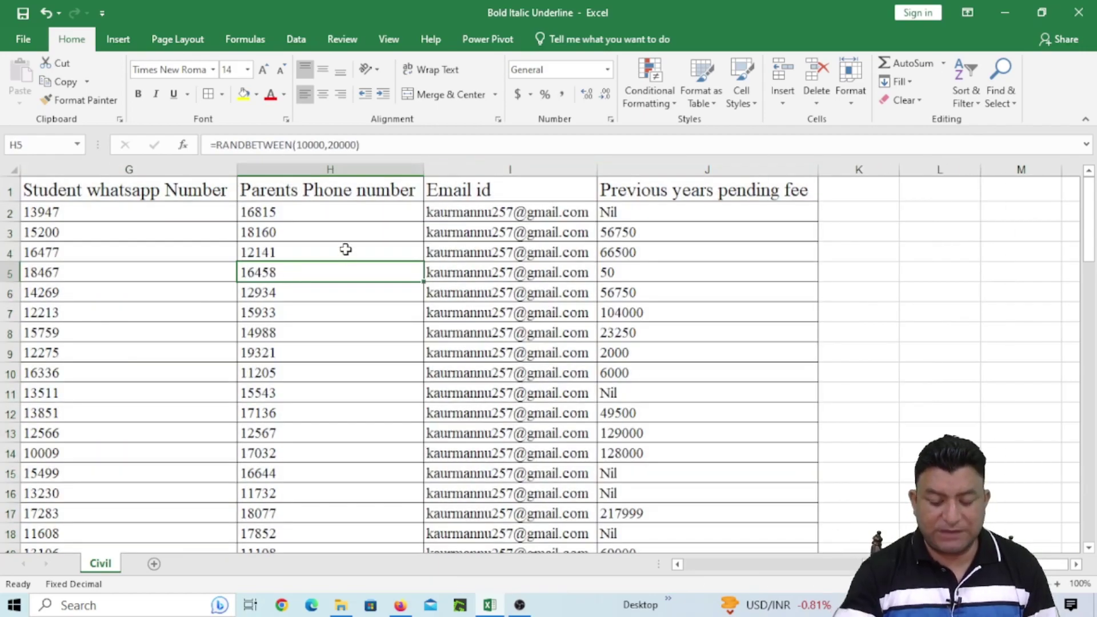
key("Left")
key("Left")
key("Left")
key("Left")
key("Left")
key("Left")
key("Left")
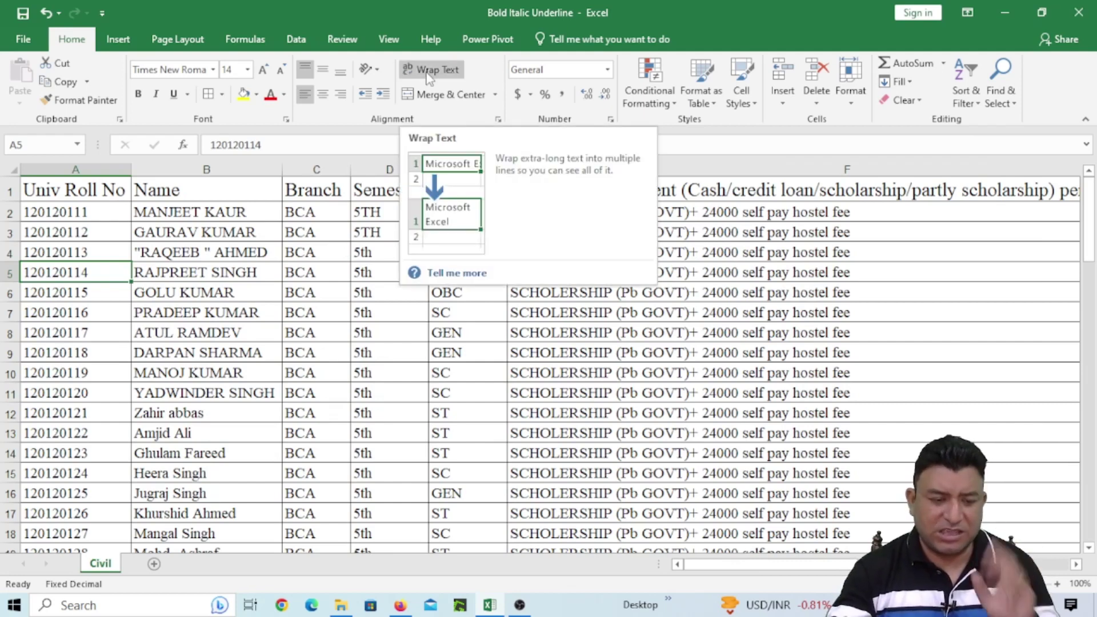
Select the whole header row 1 and make its text bold
left_click(159, 316)
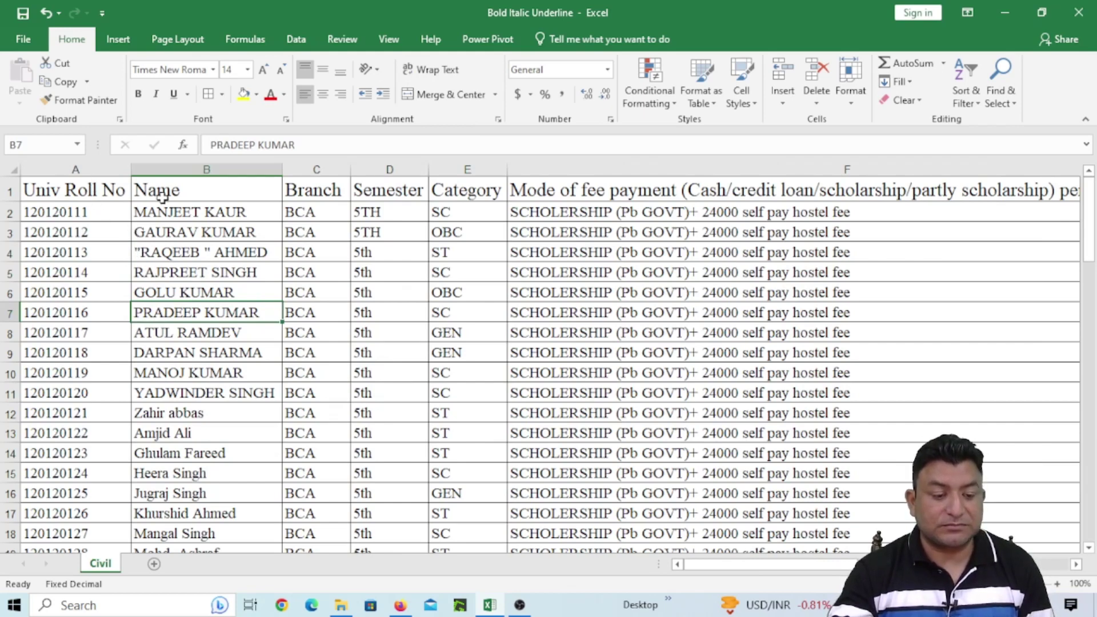
key("Up")
key("Up")
left_click(107, 189)
left_click(337, 189)
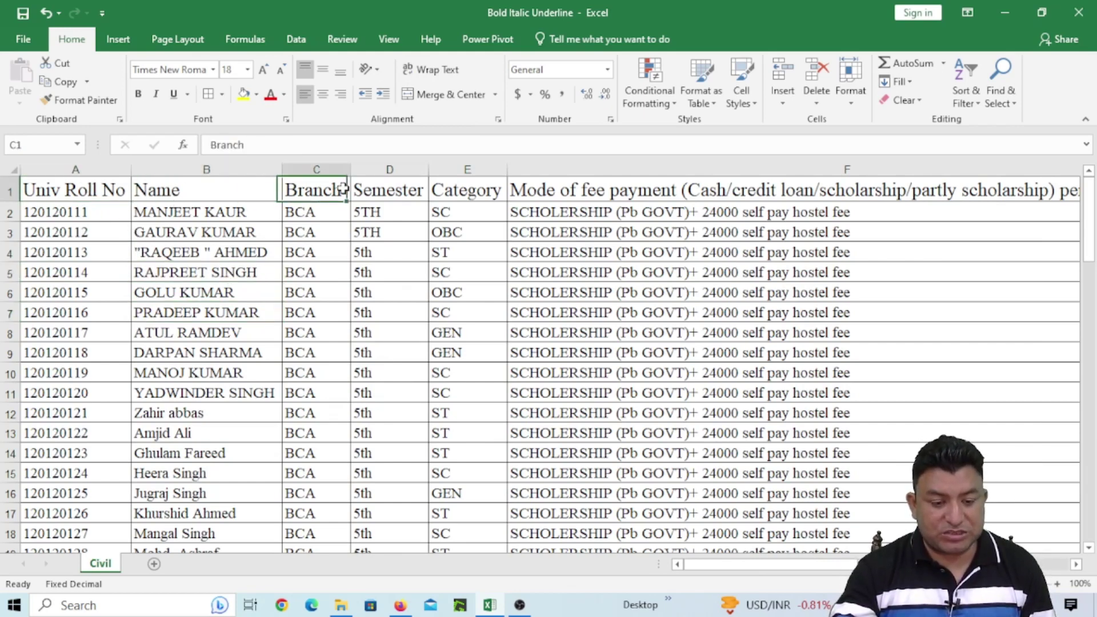
left_click(36, 196)
left_click_drag(36, 195, 926, 200)
left_click_drag(814, 567, 564, 552)
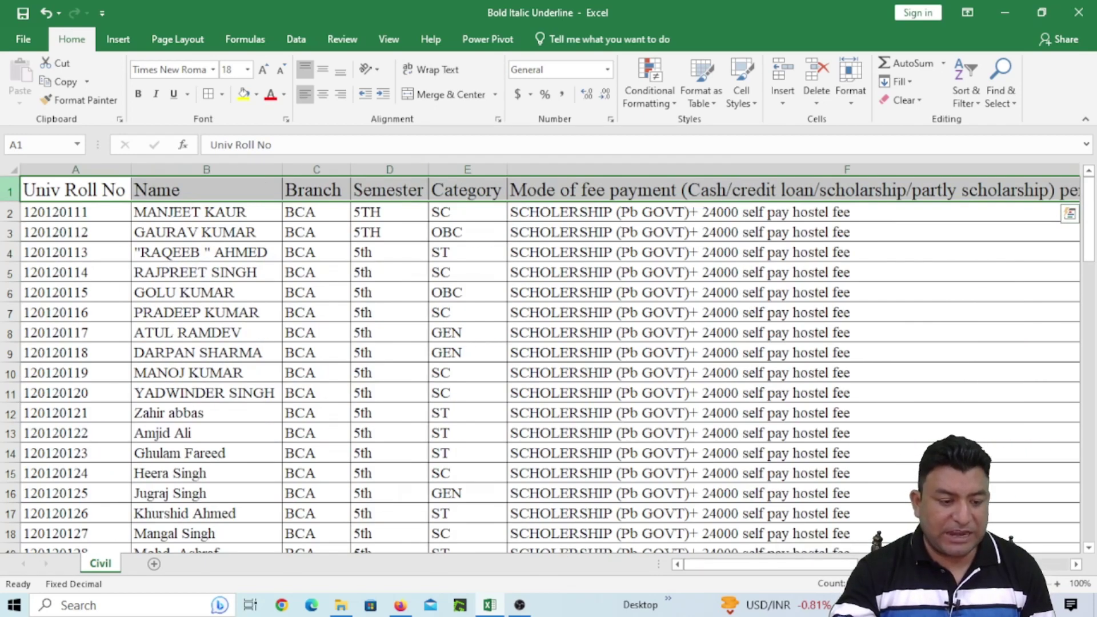
left_click(6, 190)
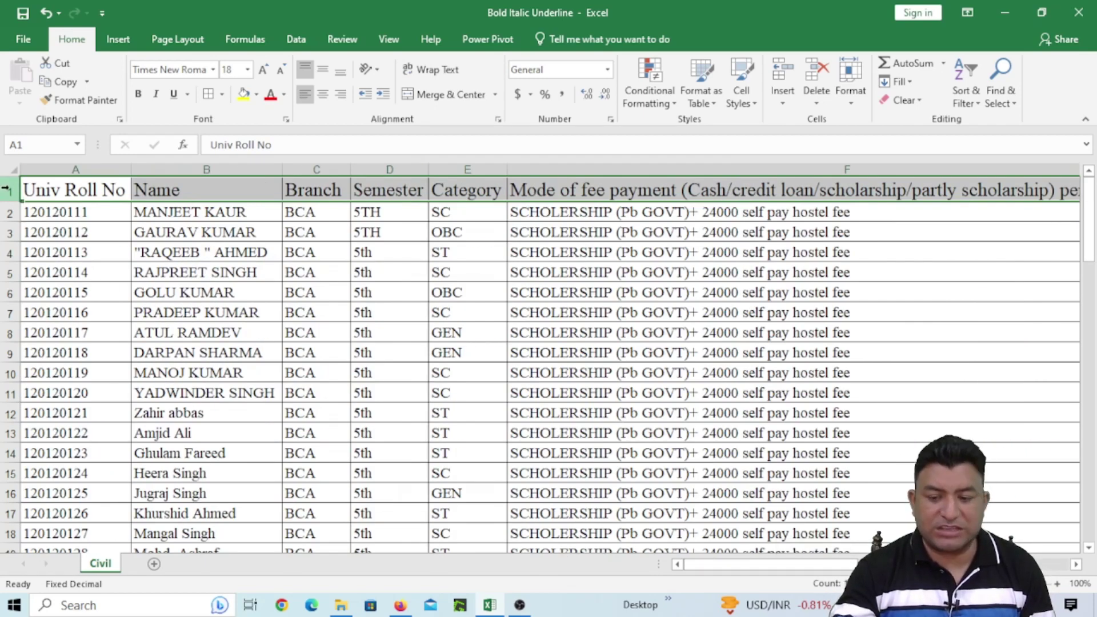
left_click(138, 95)
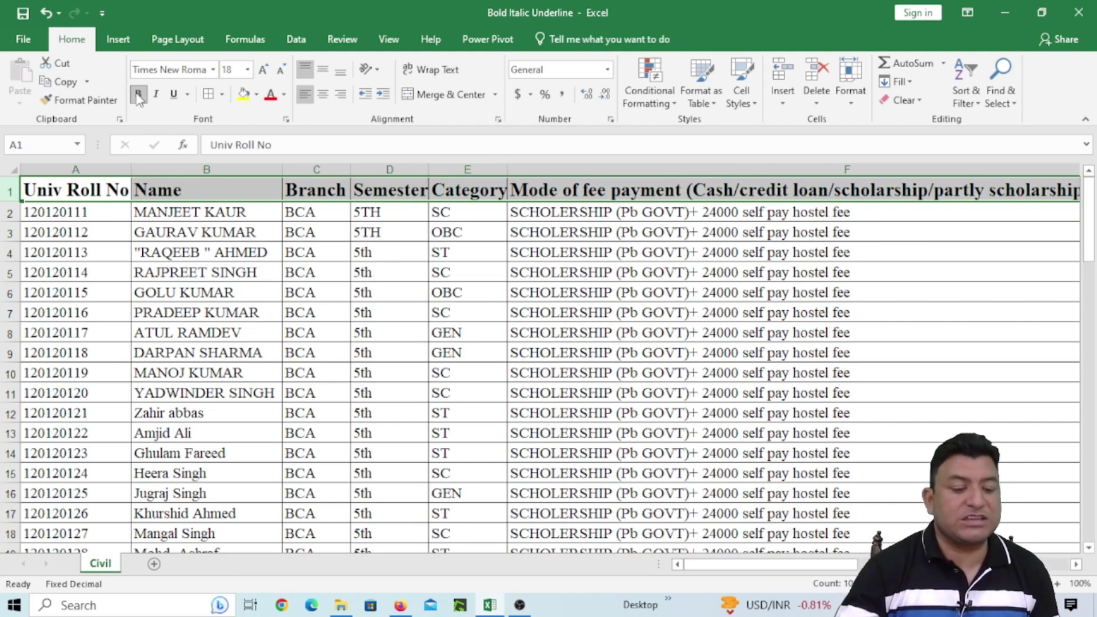
Add italic and a single underline to the bold text of header row 1
left_click(90, 252)
left_click_drag(79, 235, 76, 376)
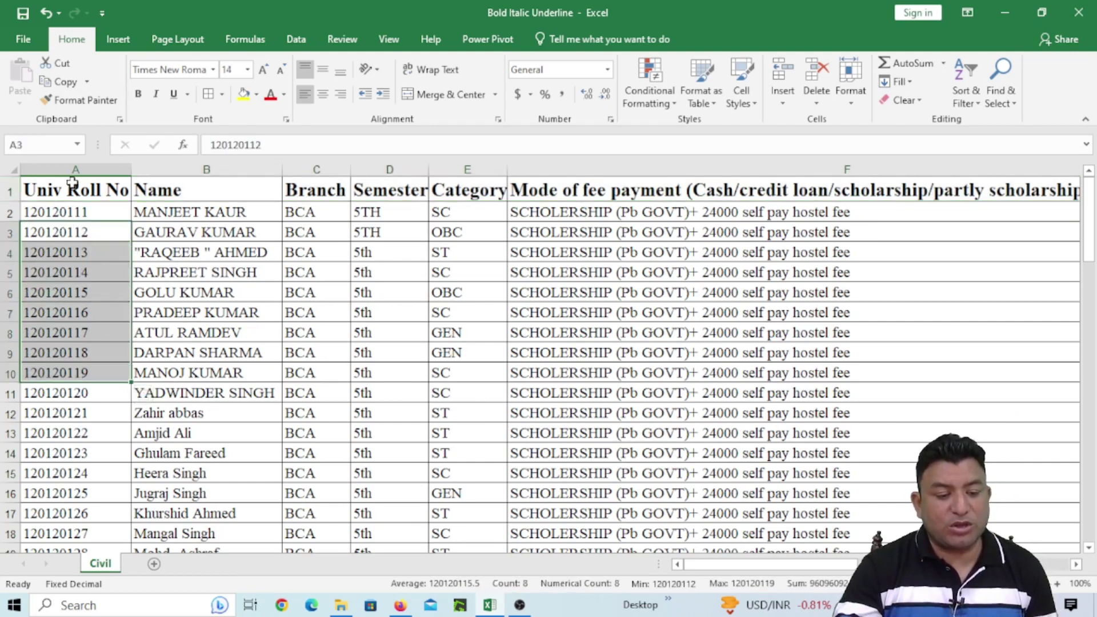
left_click(73, 186)
left_click(165, 291)
left_click(64, 189)
left_click(10, 190)
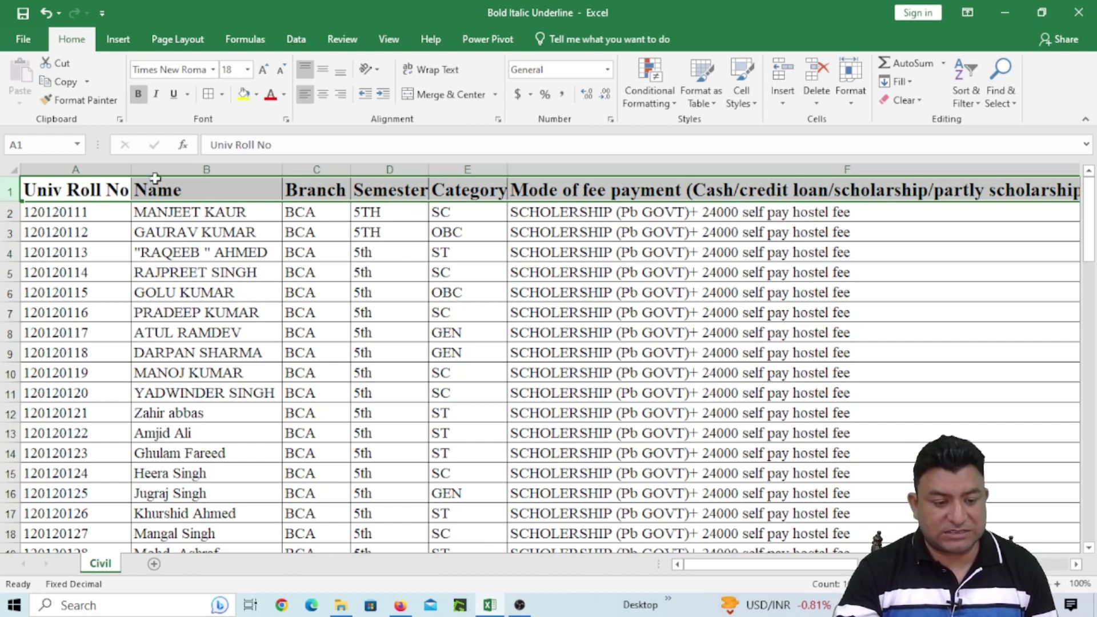
left_click(155, 93)
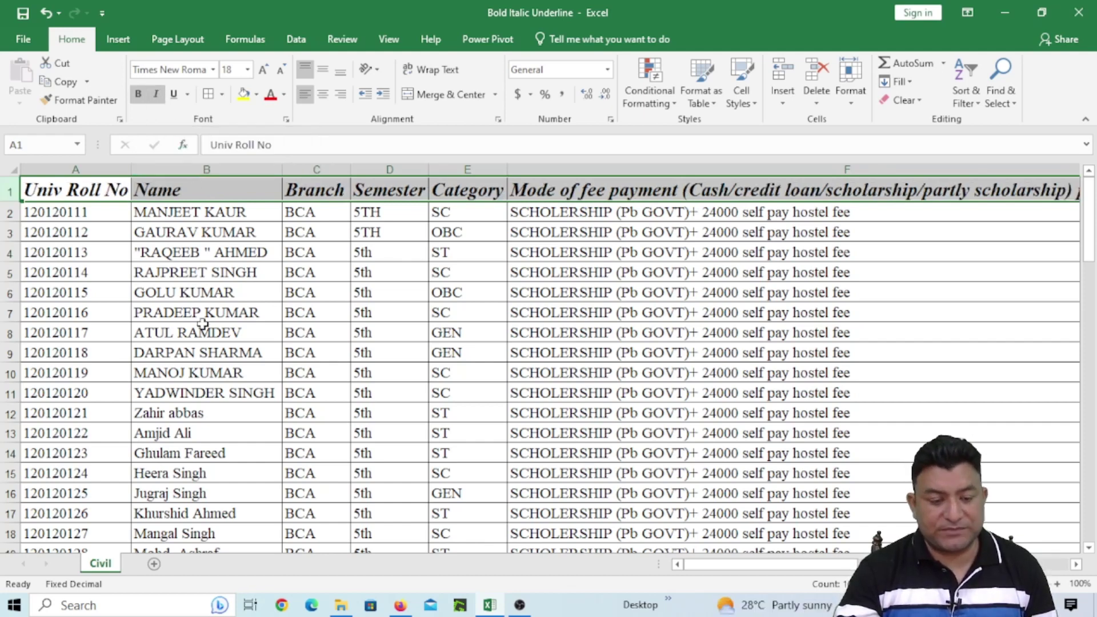
left_click(174, 95)
left_click(205, 311)
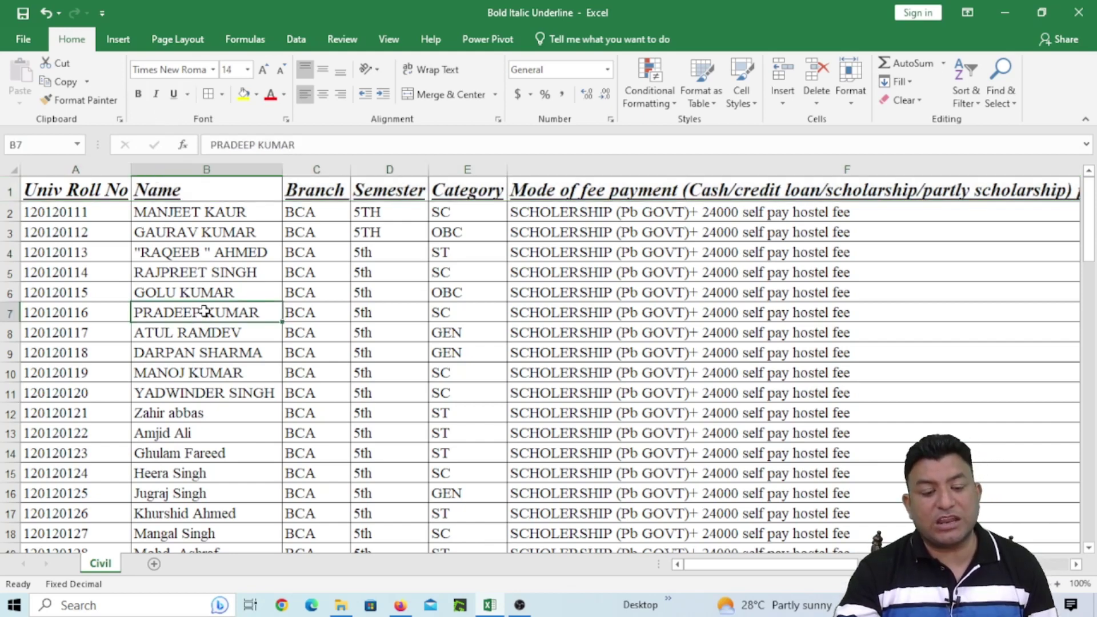
Undo the underline, italic and bold formatting of header row 1
key("ctrl+z")
key("ctrl+z")
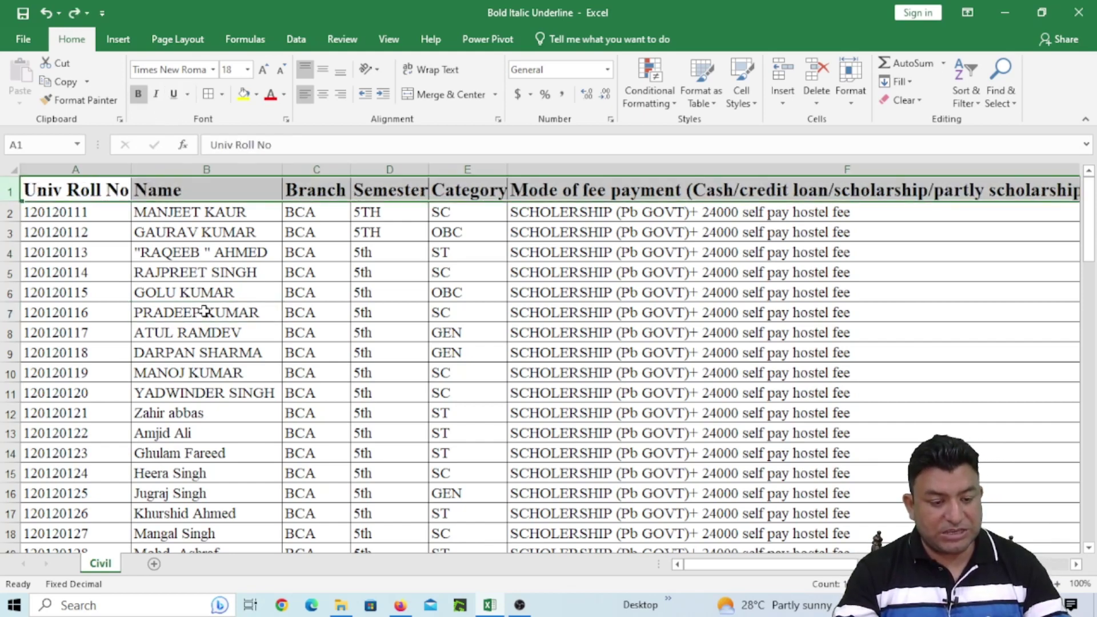
key("ctrl+z")
left_click(201, 233)
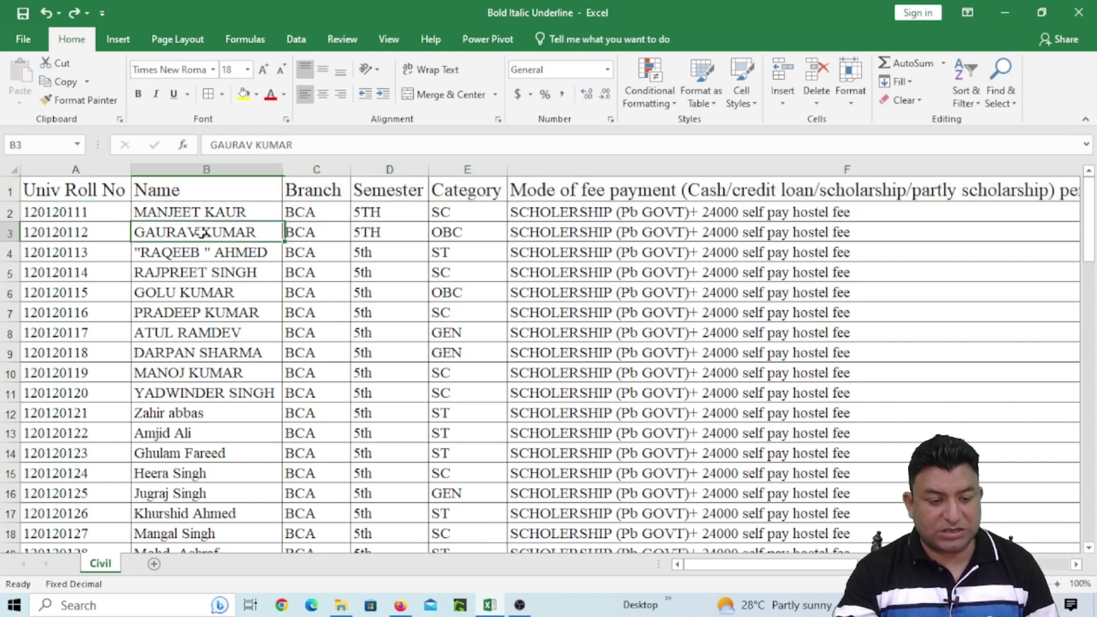
Select header row 1 and switch bold on and off again
left_click(7, 192)
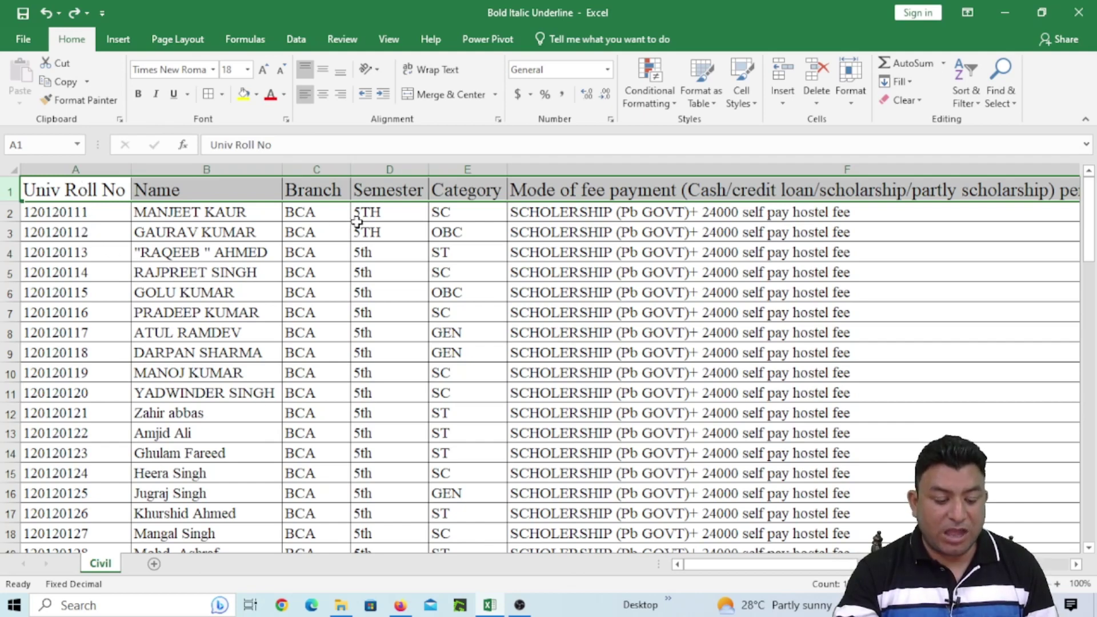
key("ctrl+b")
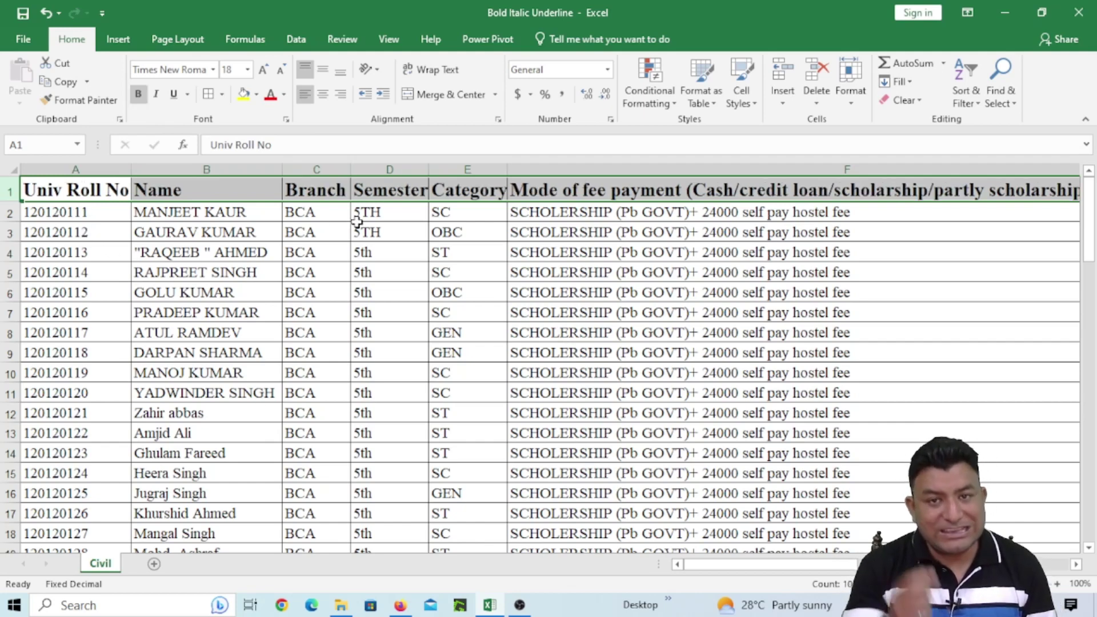
key("ctrl+b")
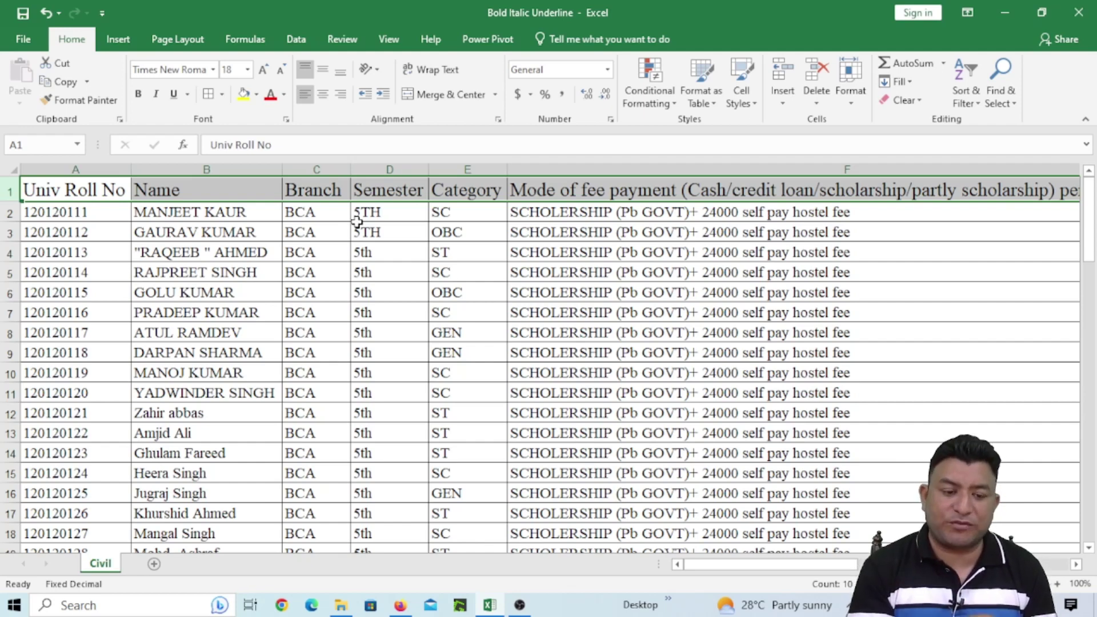
Switch italic on and off for header row 1, and do the same with underline
key("ctrl+i")
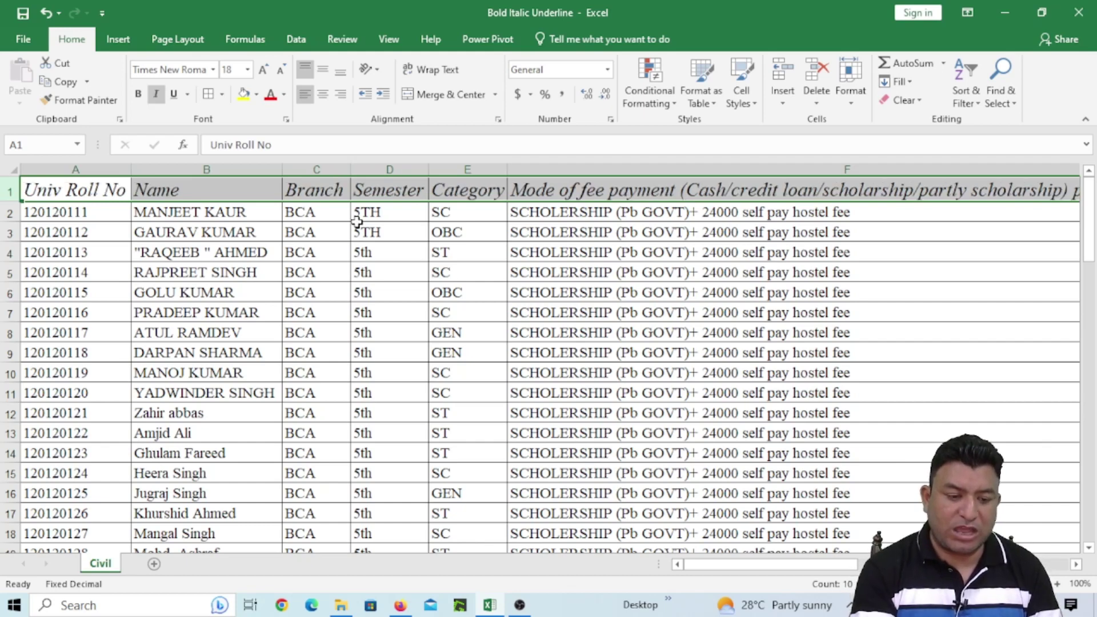
key("ctrl+i")
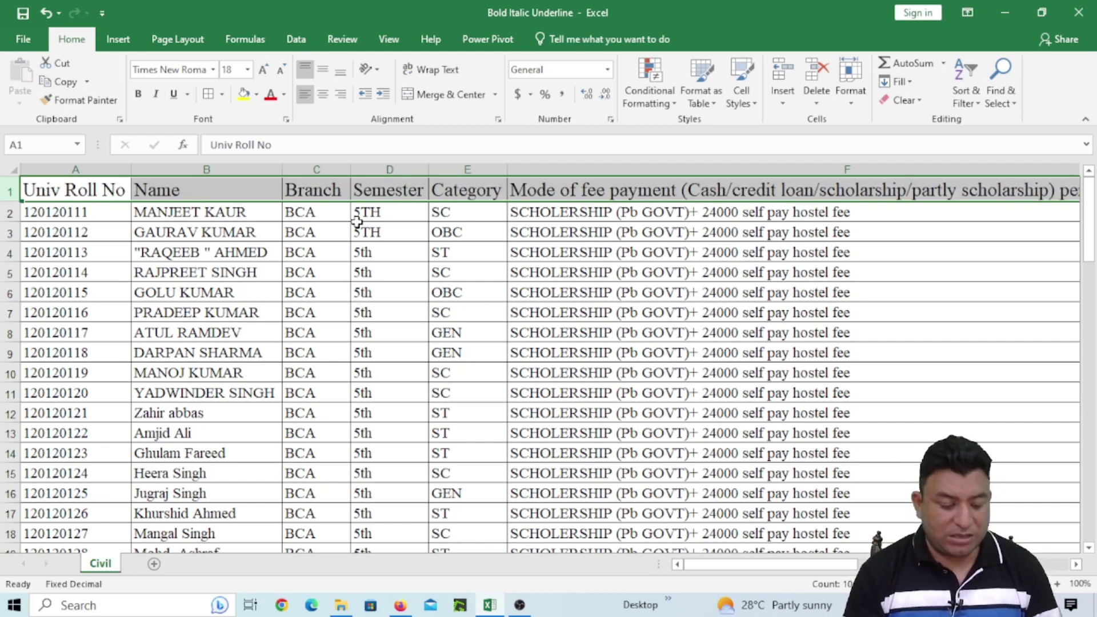
key("ctrl+u")
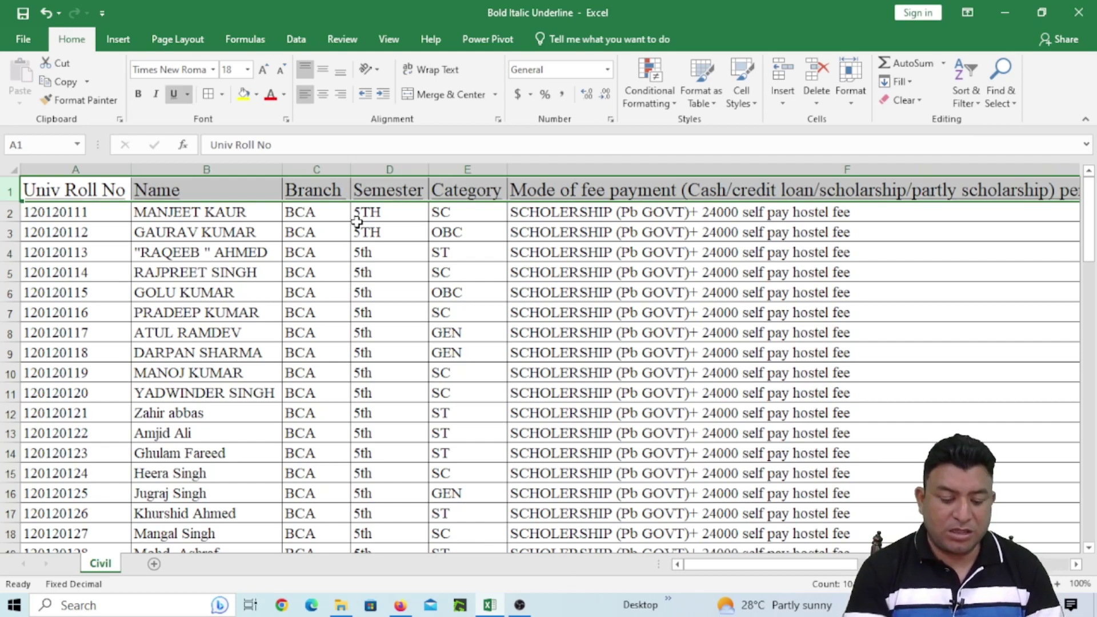
key("ctrl+u")
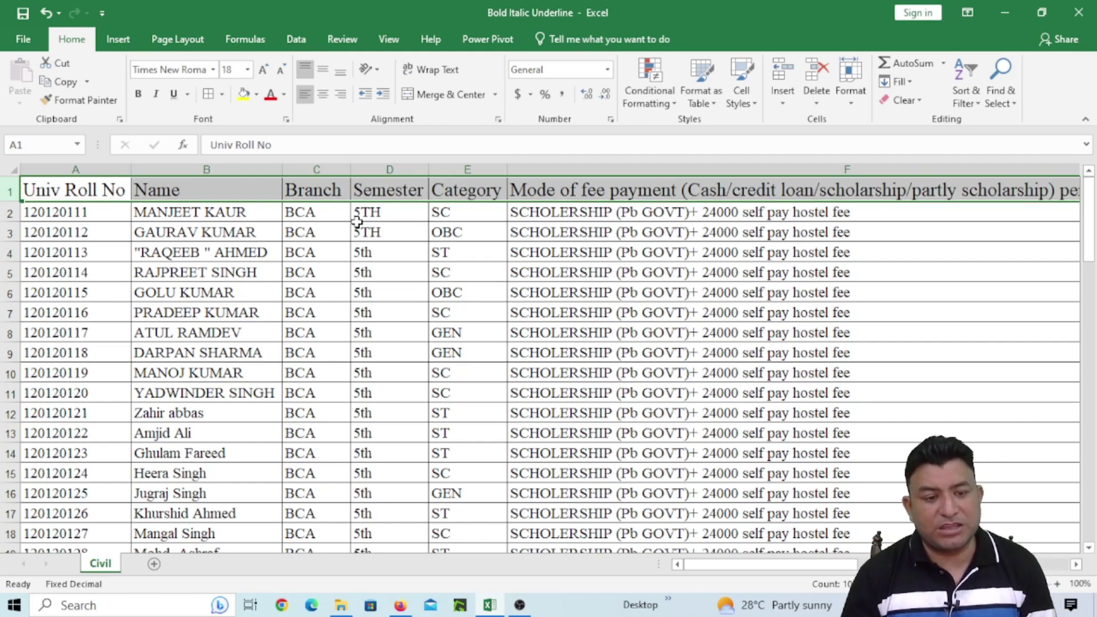
Toggle bold and italic on and off once each for the selected header row
left_click(138, 96)
left_click(137, 94)
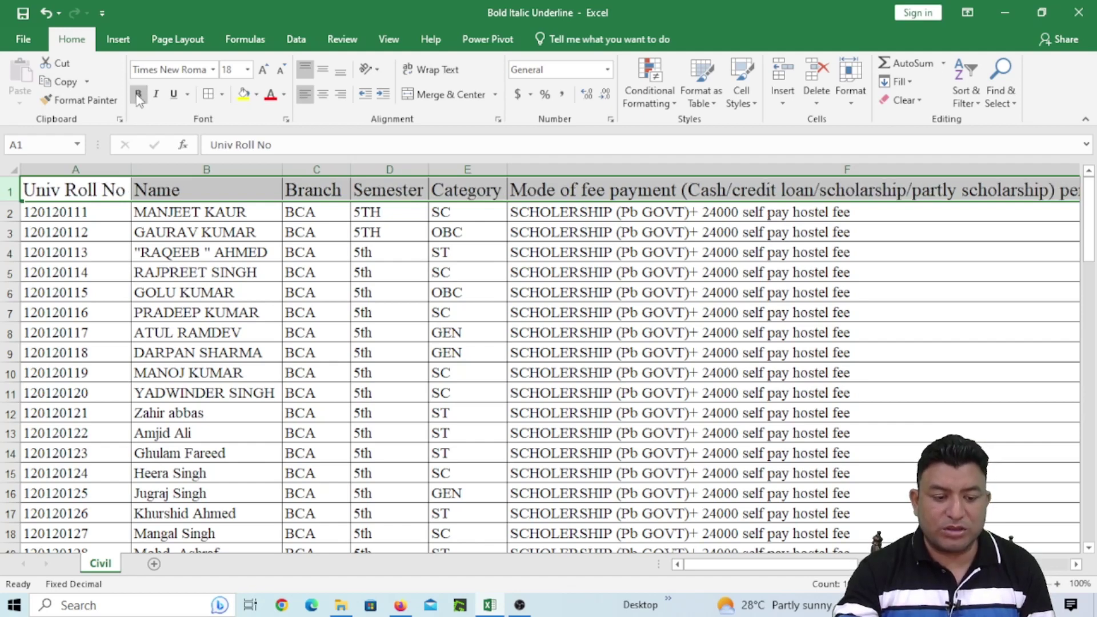
left_click(156, 95)
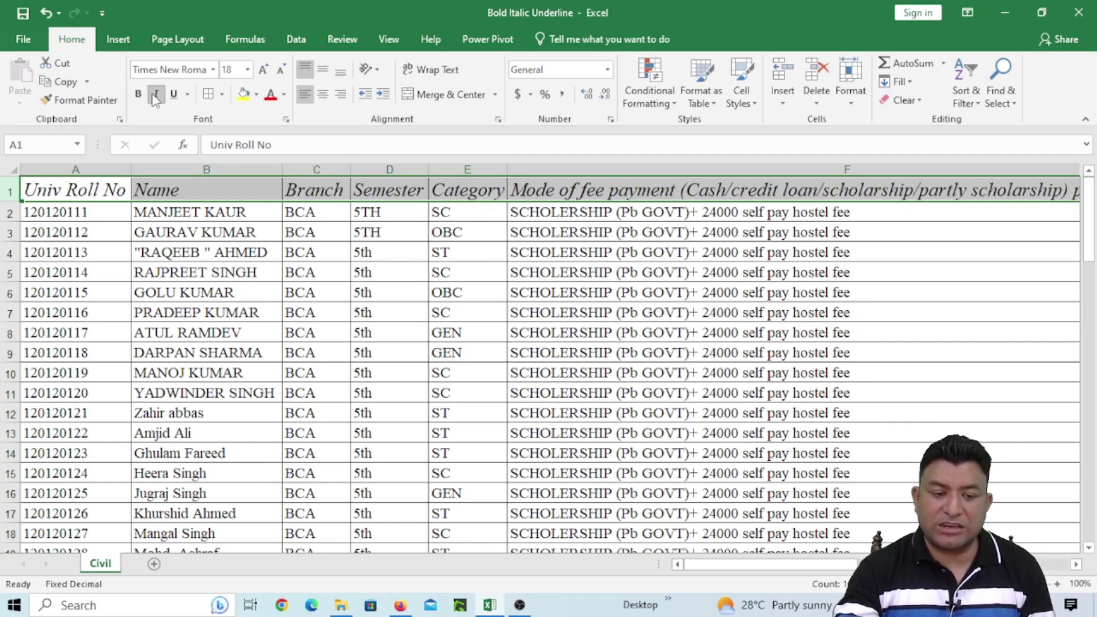
left_click(155, 95)
Apply bold to the selected header row 1 using the mini formatting options
right_click(188, 188)
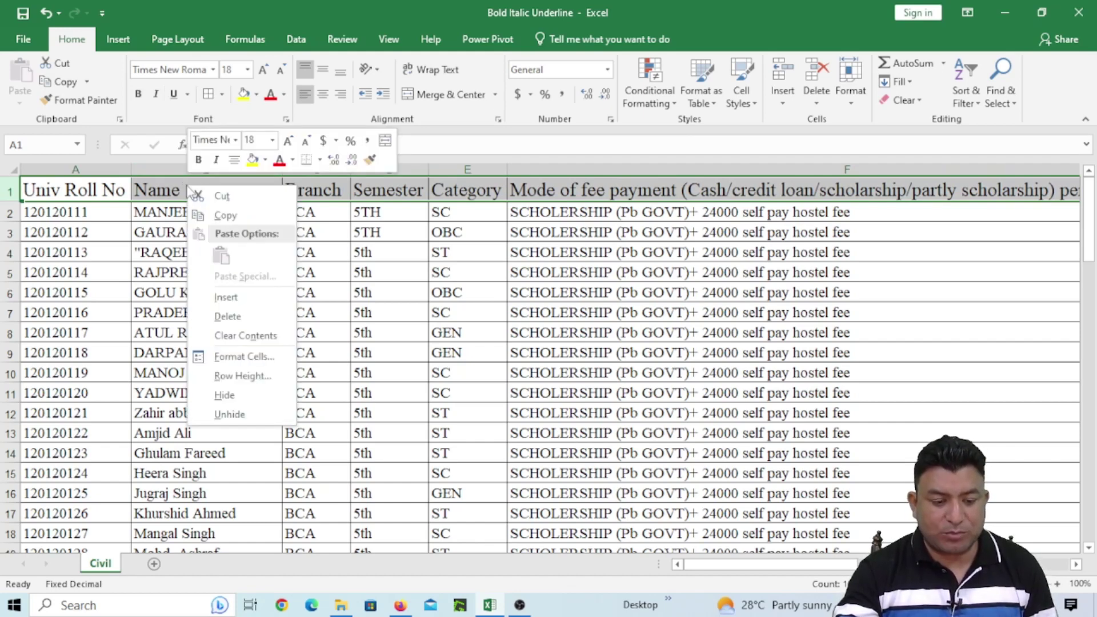
key("Escape")
right_click(173, 194)
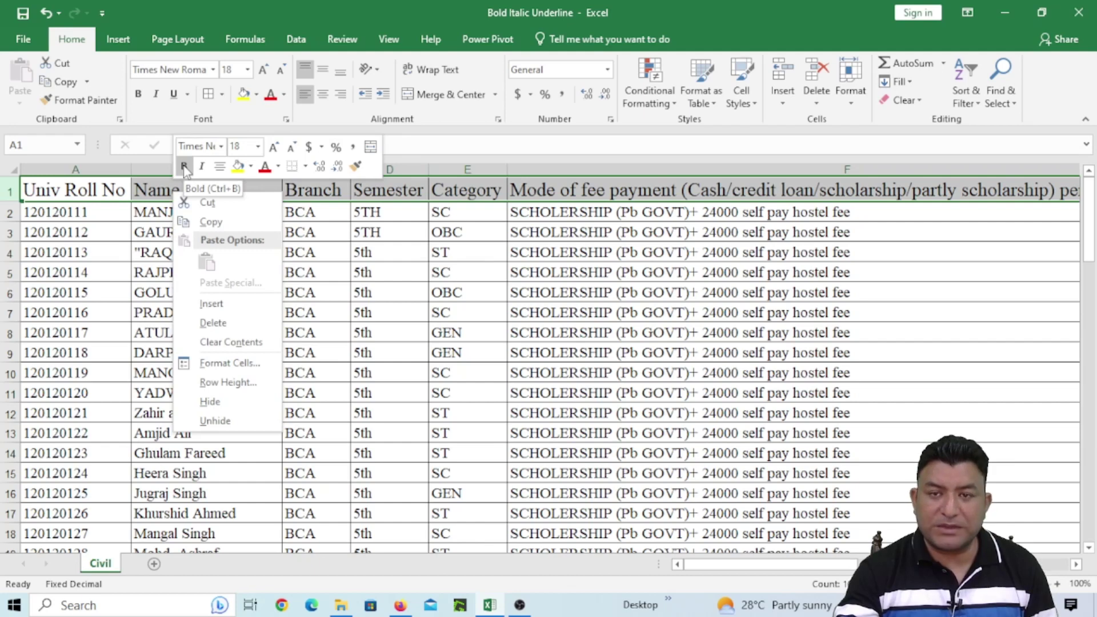
left_click(184, 167)
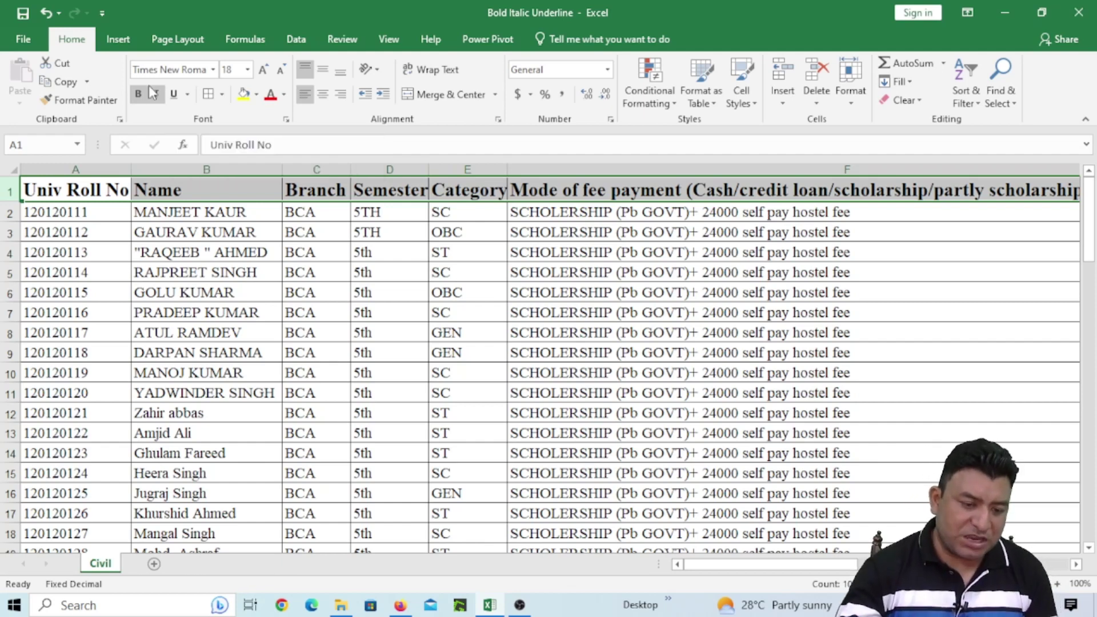
Reselect header row 1 and apply a double underline to its text
left_click(190, 216)
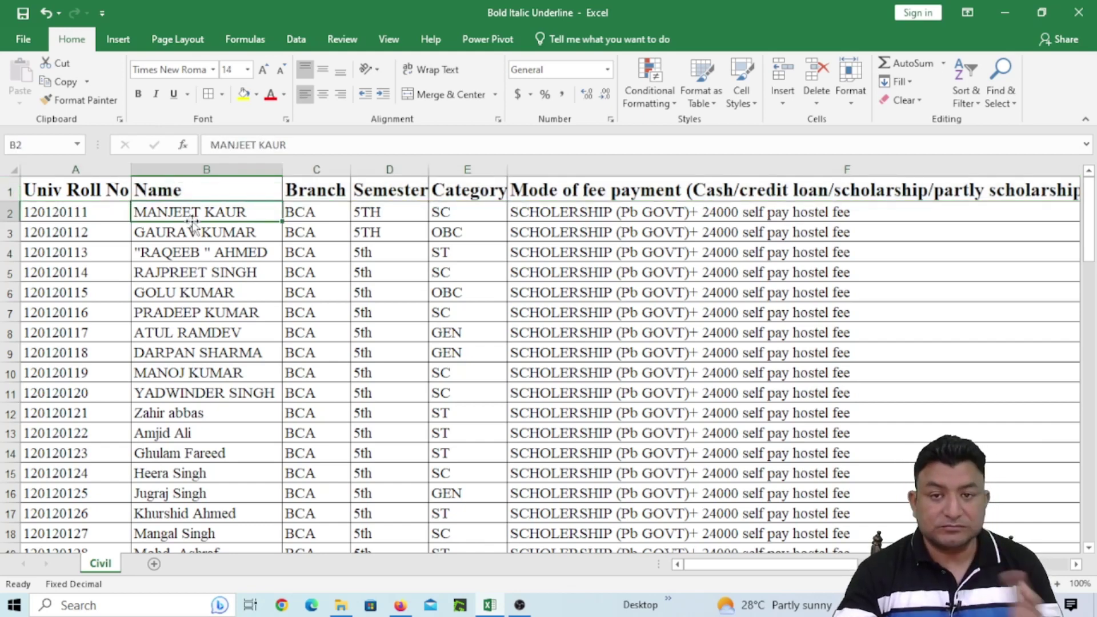
left_click(195, 267)
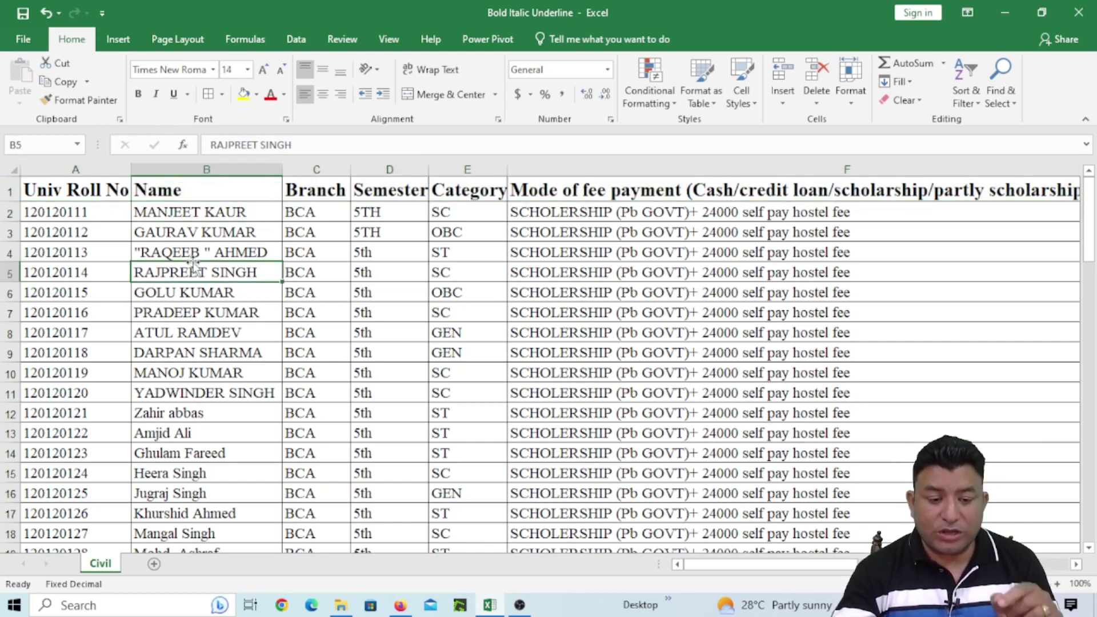
left_click(7, 190)
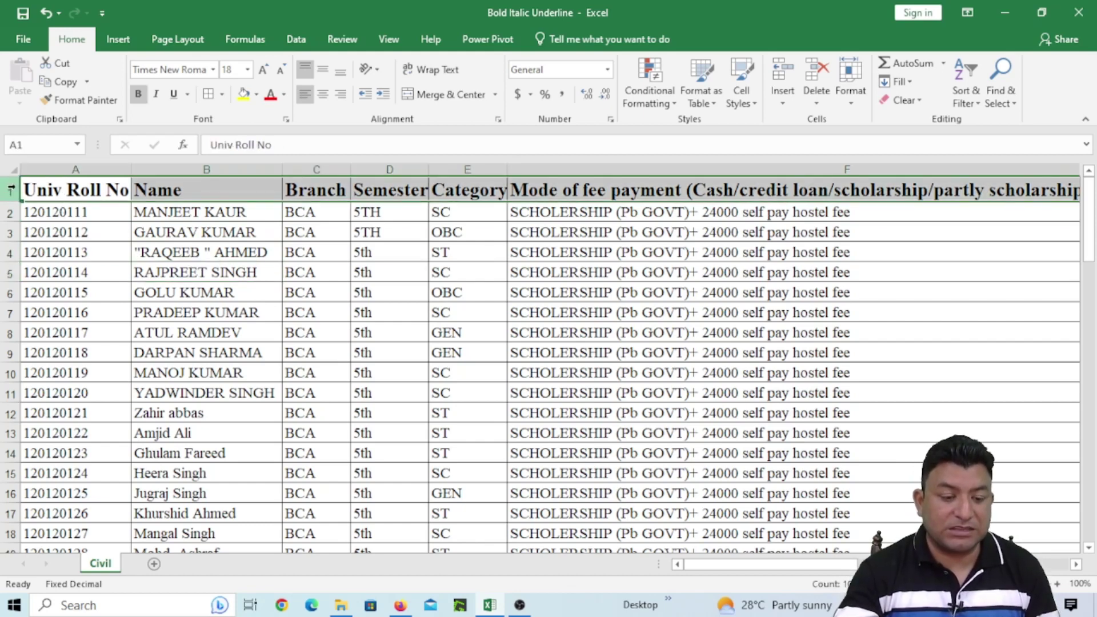
left_click(188, 95)
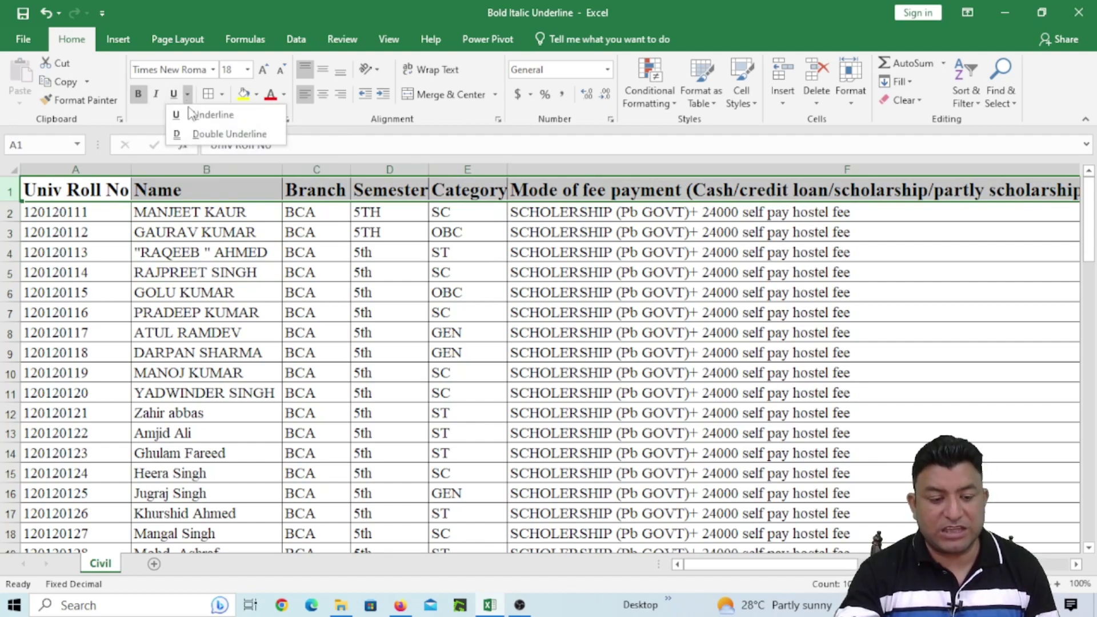
left_click(223, 134)
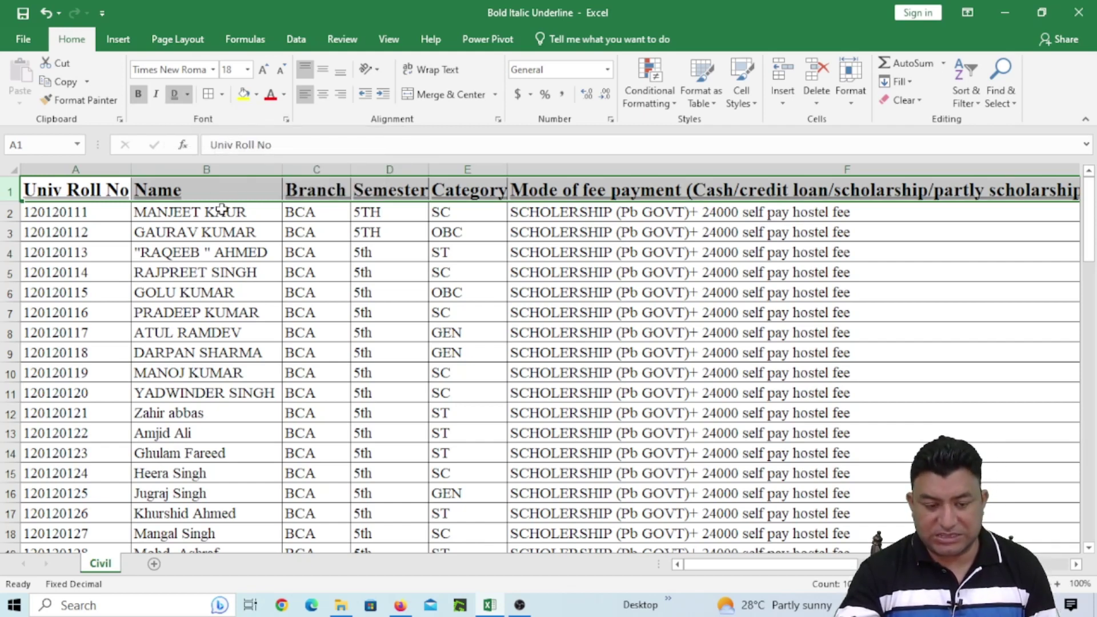
Undo the double underline on header row 1 and open its detailed font settings in the Format Cells dialog
left_click(205, 230)
key("ctrl+z")
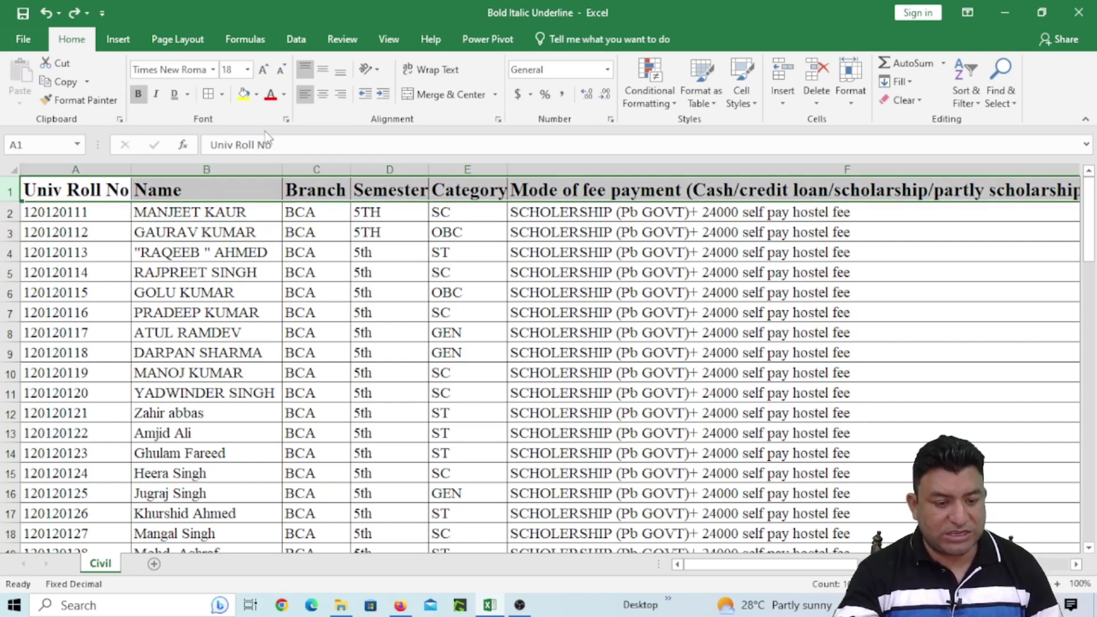
left_click(287, 118)
left_click_drag(284, 88, 712, 31)
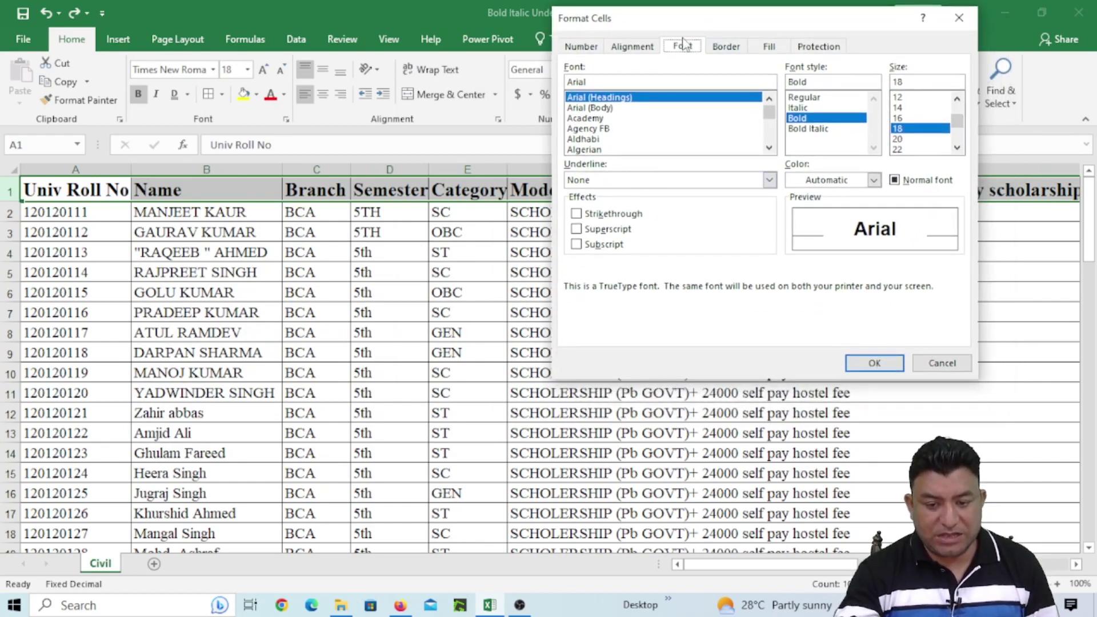
Preview the Algerian, Aldhabi and Arial fonts for the header row, and try the Italic, Regular and Bold Italic styles
left_click(589, 129)
left_click(589, 149)
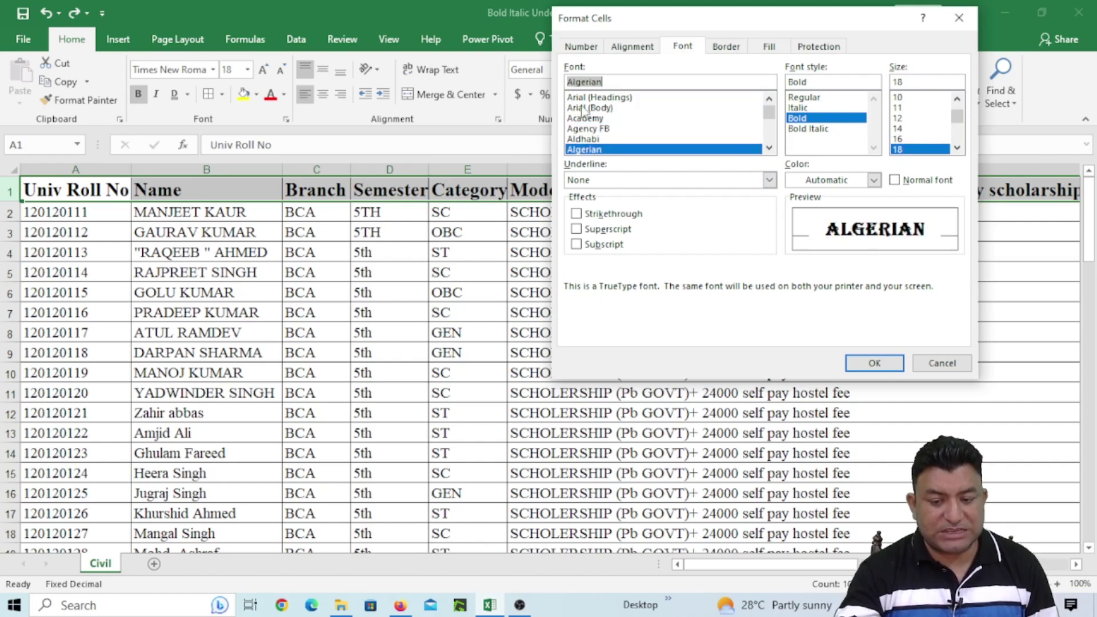
left_click(604, 109)
left_click(581, 140)
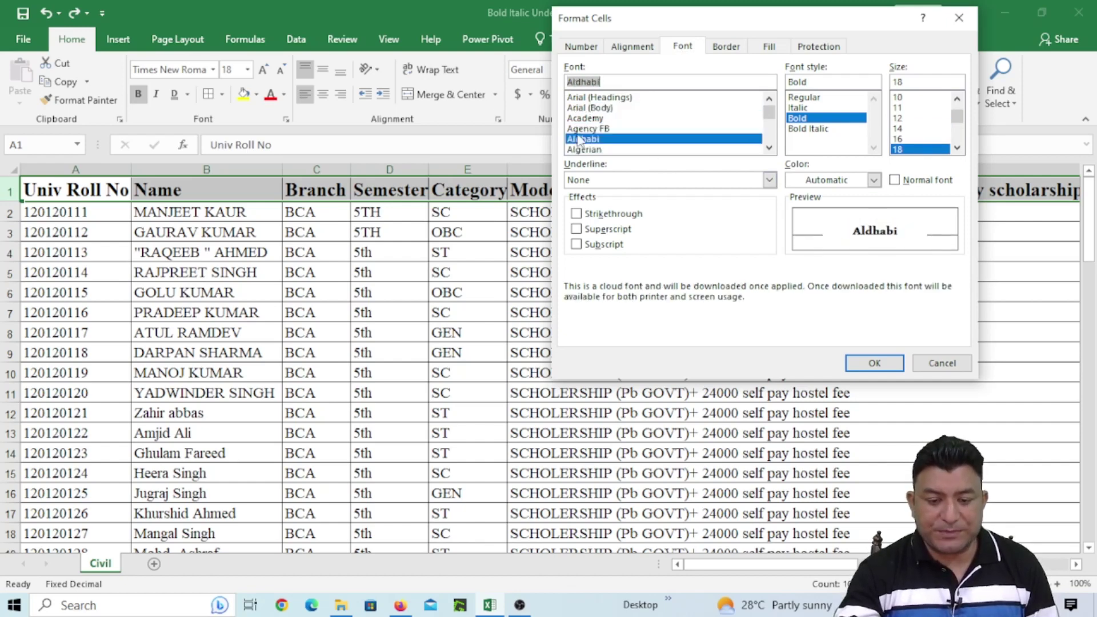
left_click(587, 117)
left_click(589, 98)
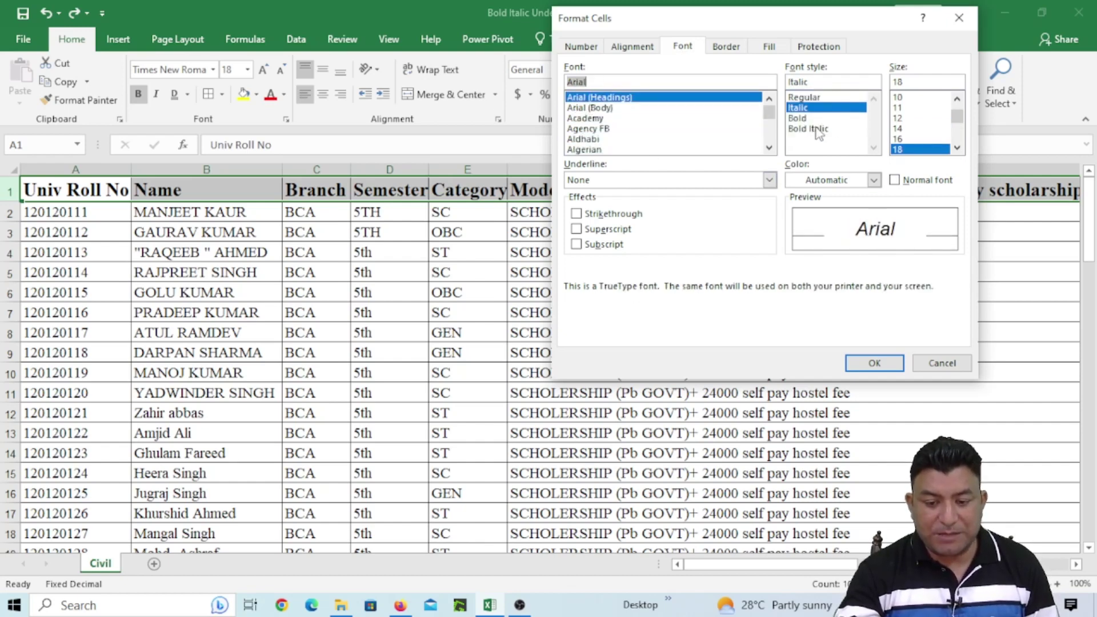
left_click(814, 98)
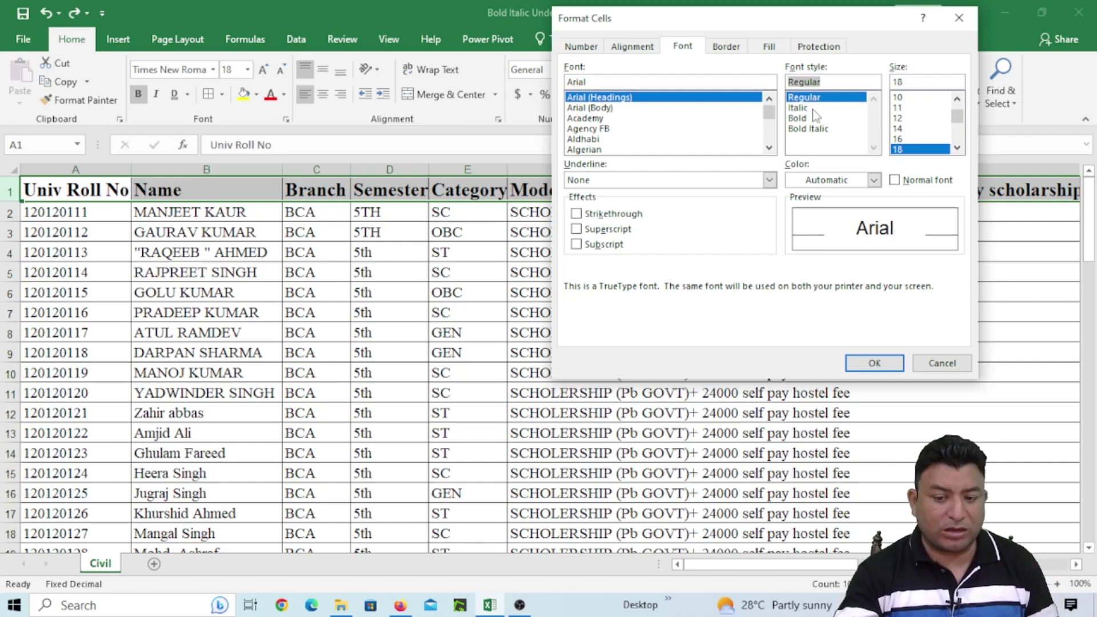
left_click(808, 129)
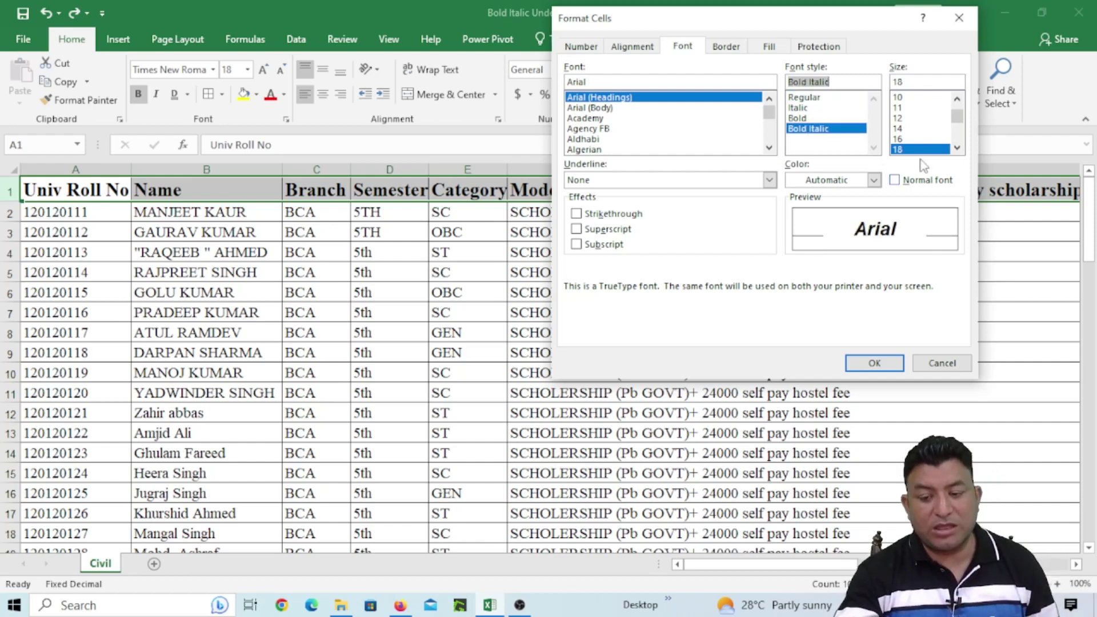
Examine the available font sizes, underline types and font colour options in the font settings
left_click(959, 148)
left_click(959, 148)
left_click(959, 148)
left_click(958, 148)
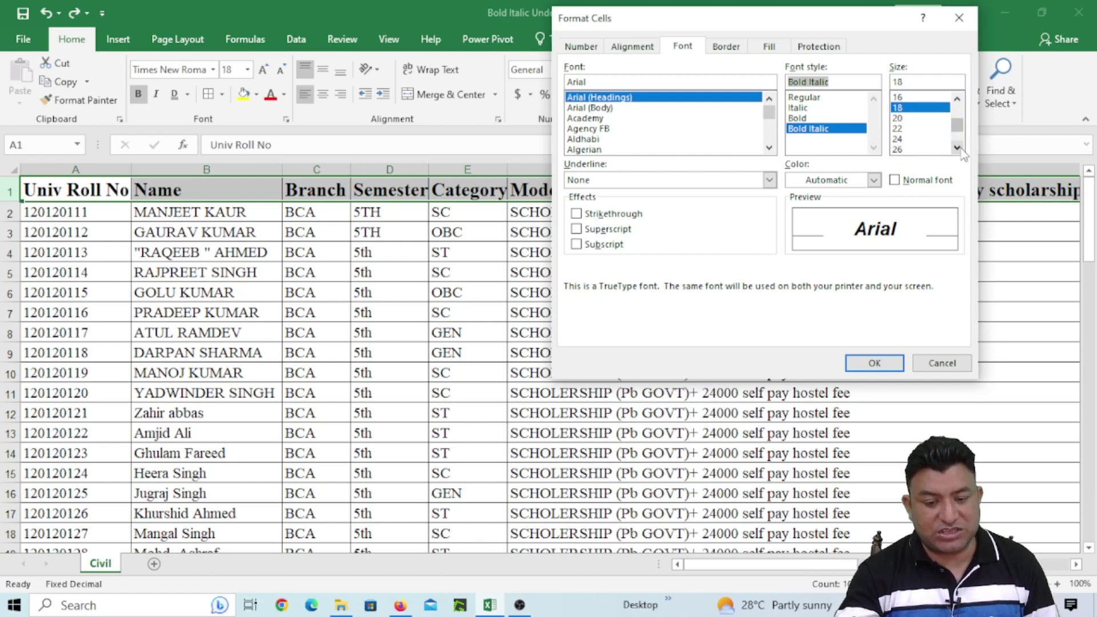
left_click(769, 180)
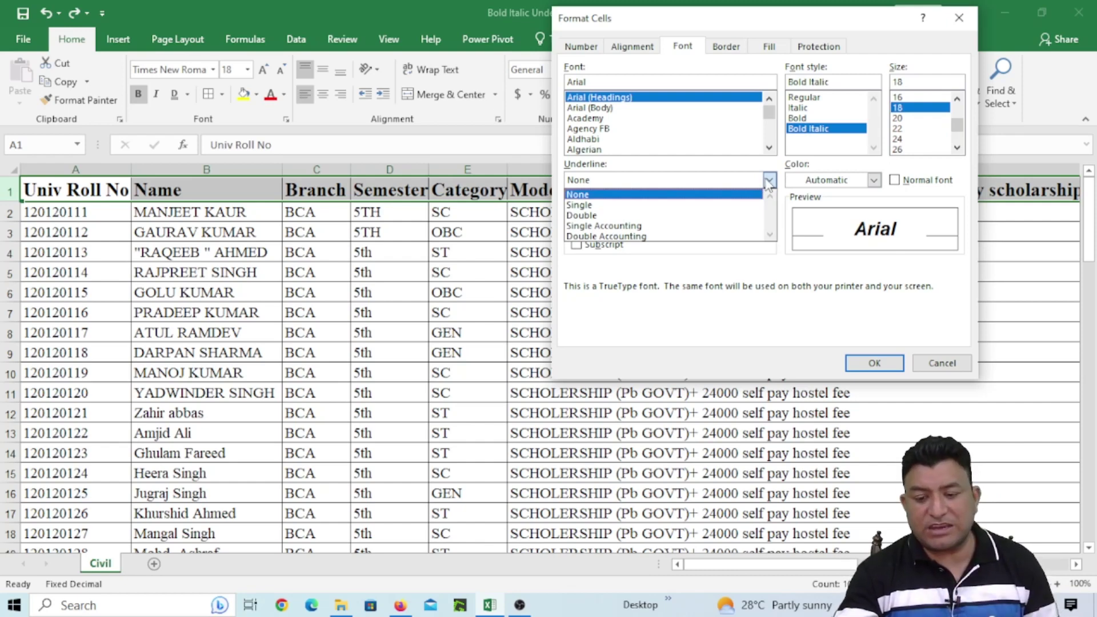
left_click(874, 181)
left_click(875, 182)
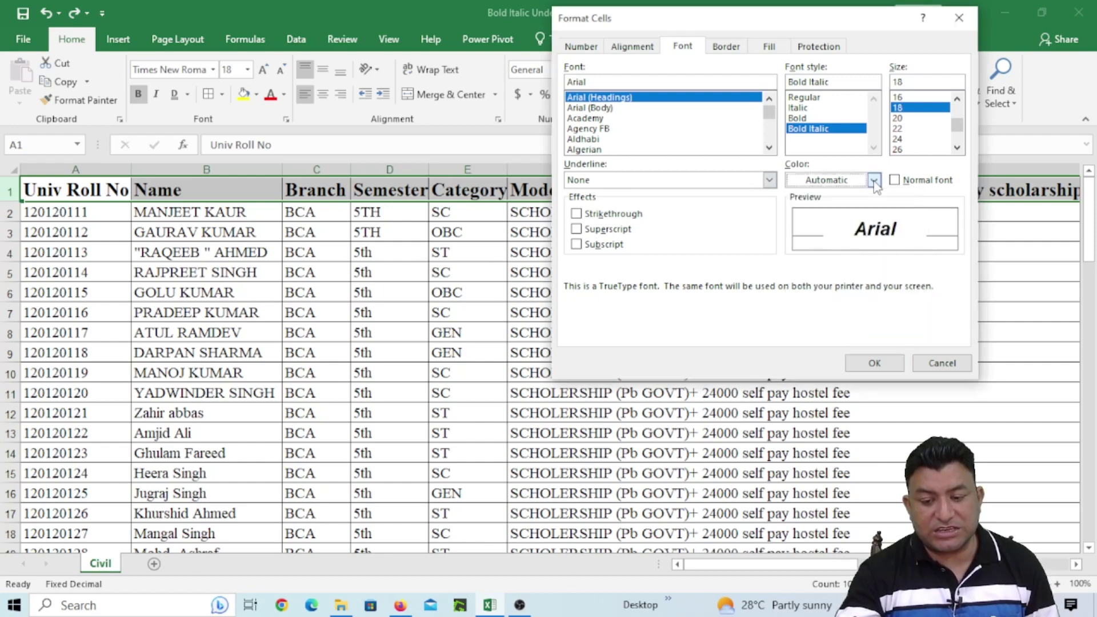
Switch the Normal font option on and off, and discard the header row's font changes
left_click(895, 180)
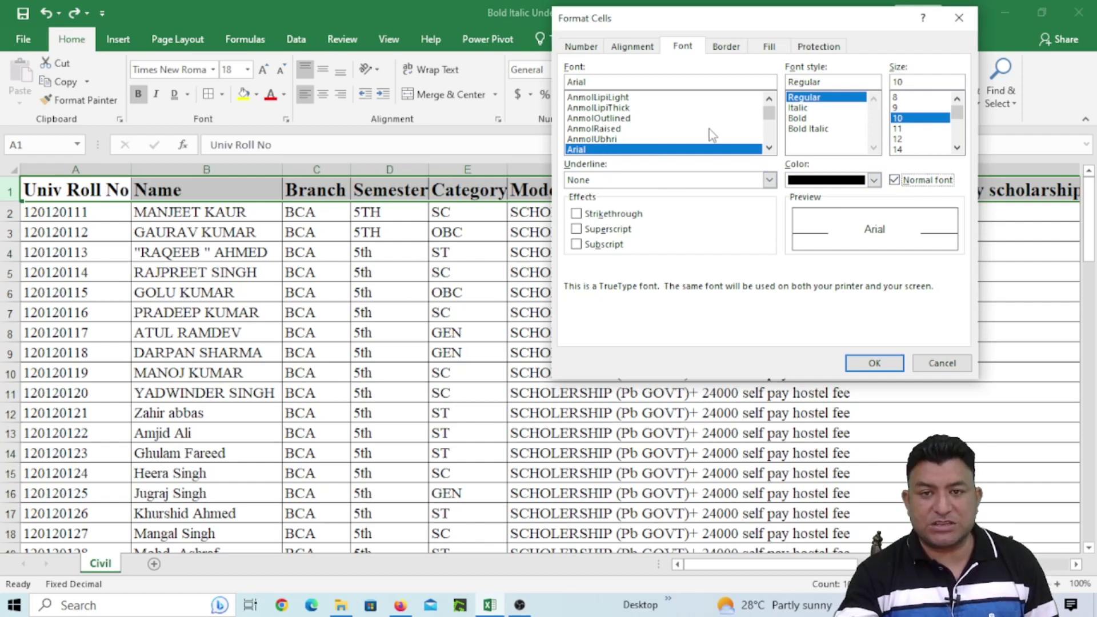
left_click(895, 180)
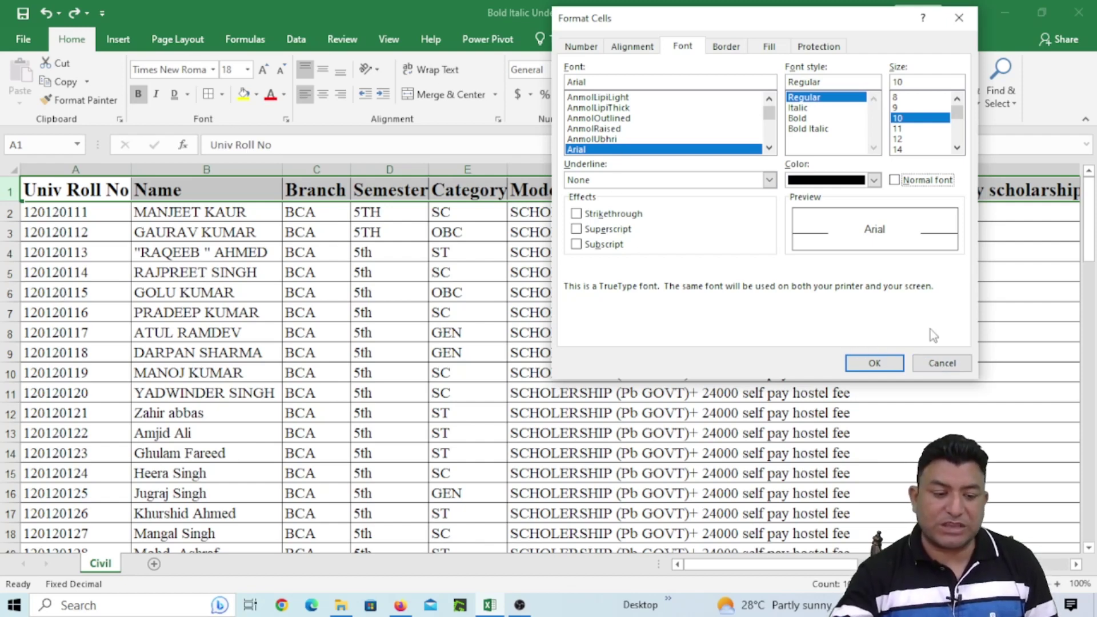
left_click(954, 363)
left_click(384, 319)
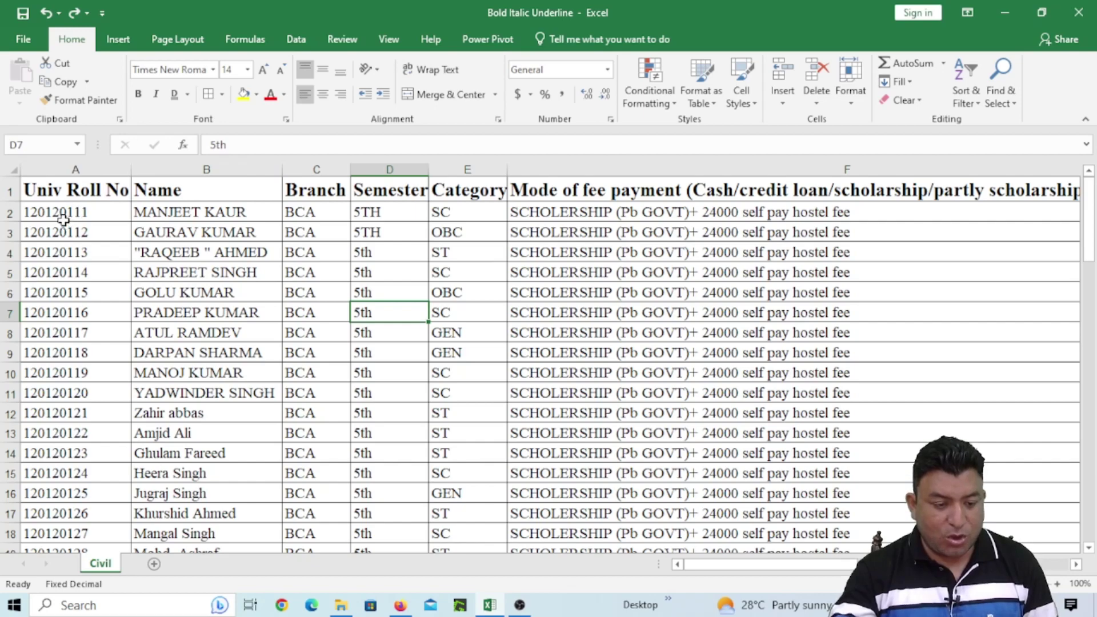
Make the university roll numbers in cells A2 to A33 bold
left_click_drag(62, 212, 93, 512)
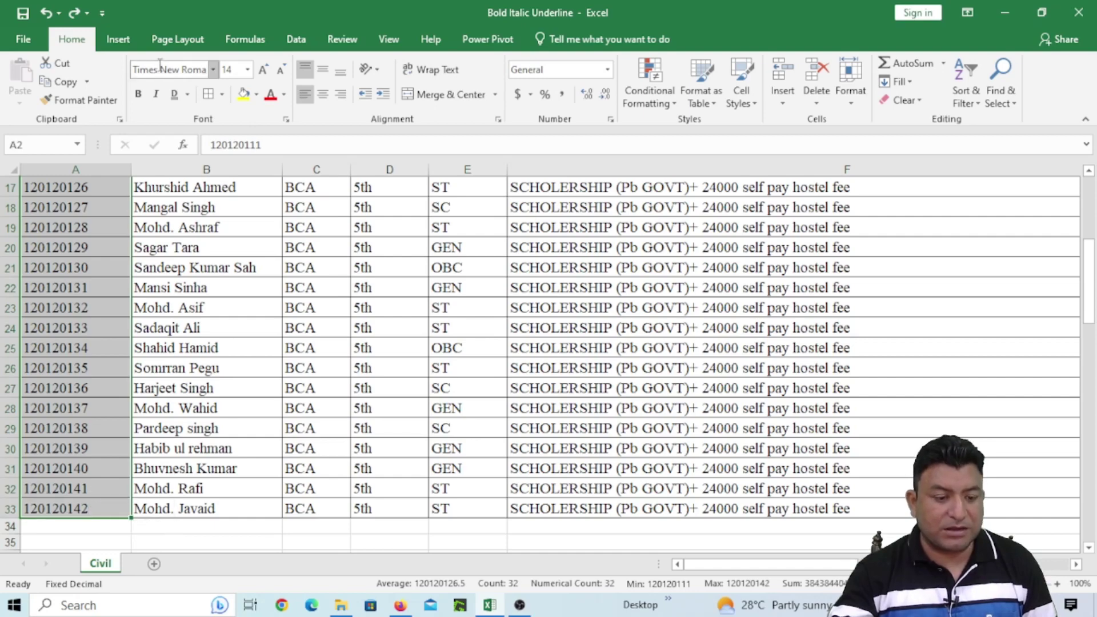
left_click(138, 94)
scroll(226, 270, "up", 5)
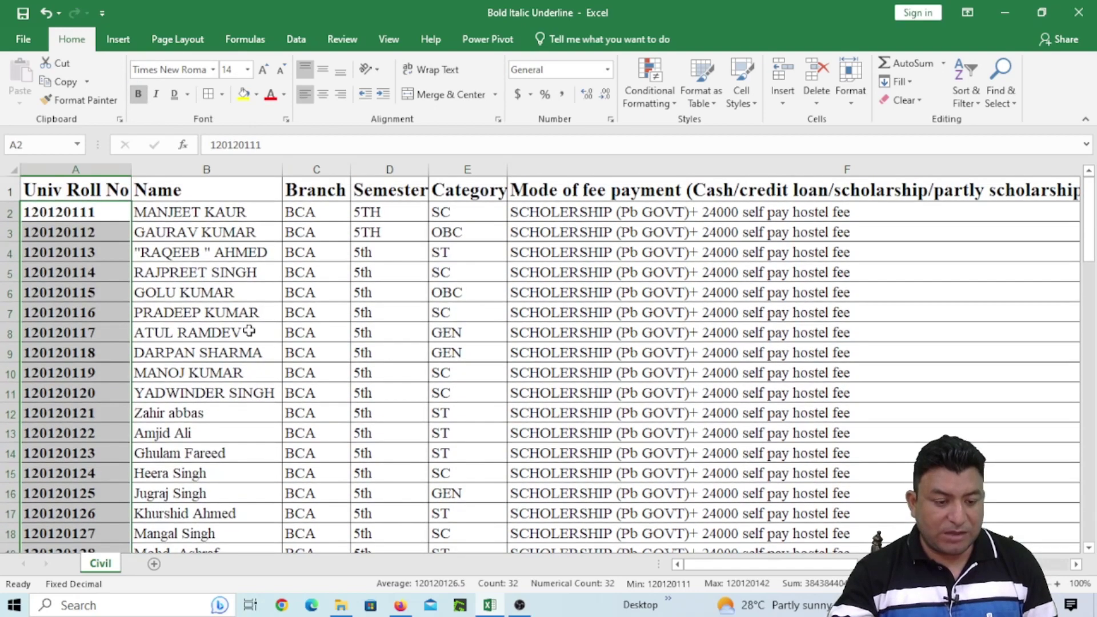
Fill header row 1 with a light blue theme colour
left_click(8, 190)
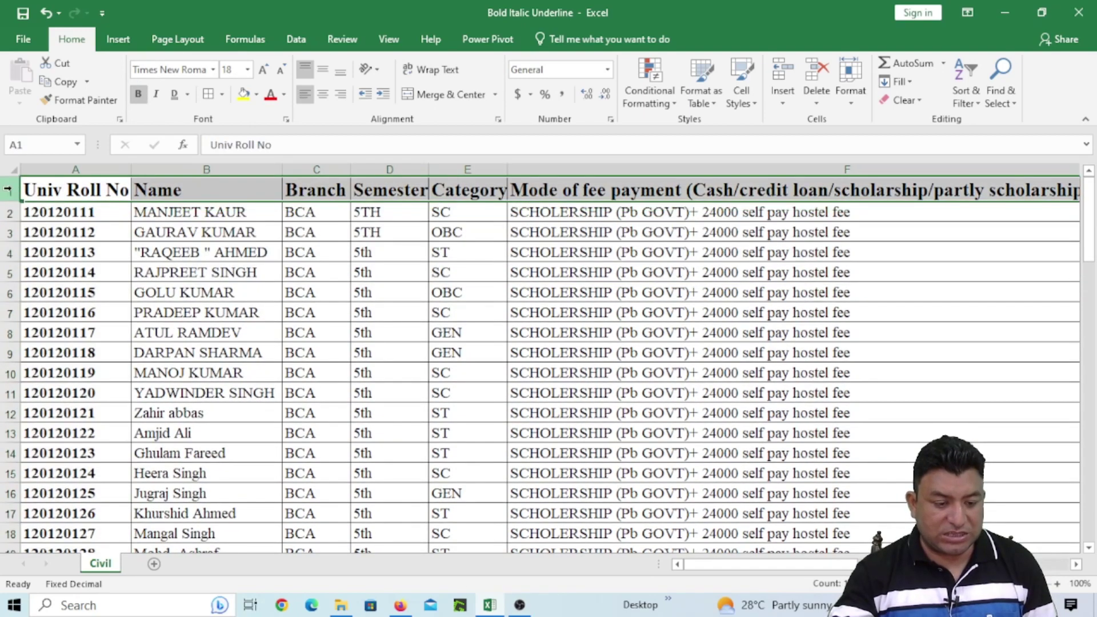
left_click(256, 94)
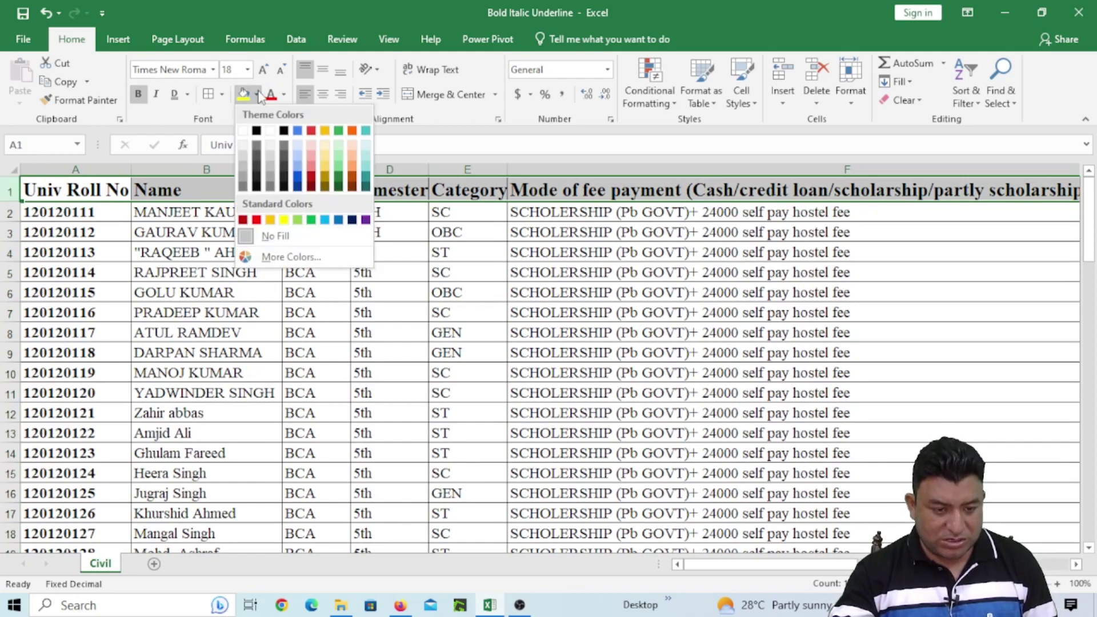
left_click(299, 162)
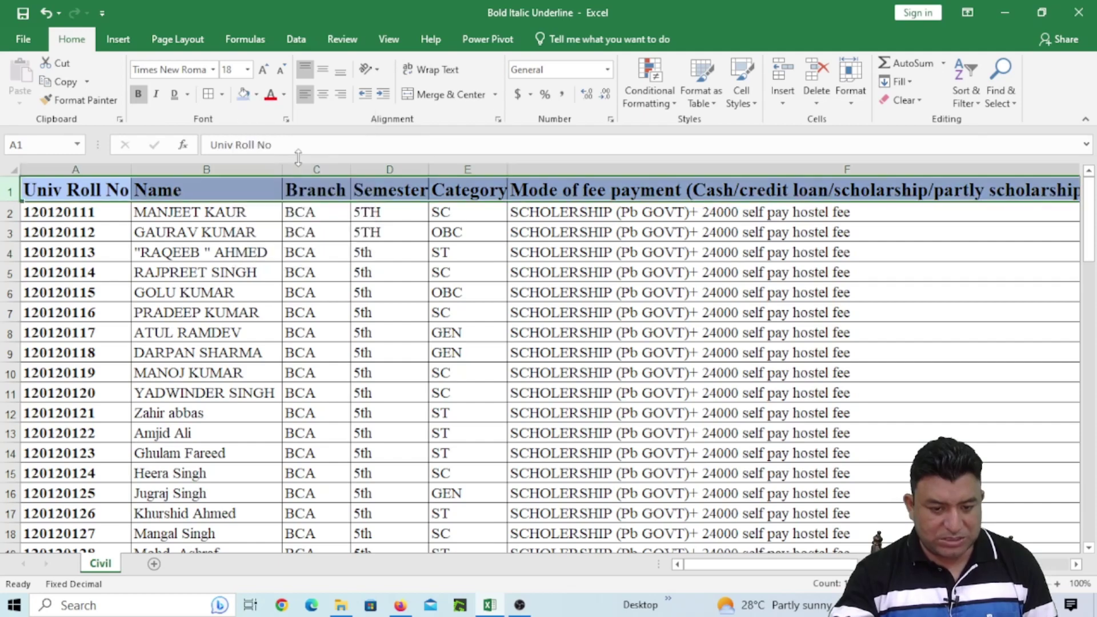
left_click(295, 270)
Fill the roll number cells A2 to A33 with a light red theme colour
left_click_drag(69, 216, 97, 503)
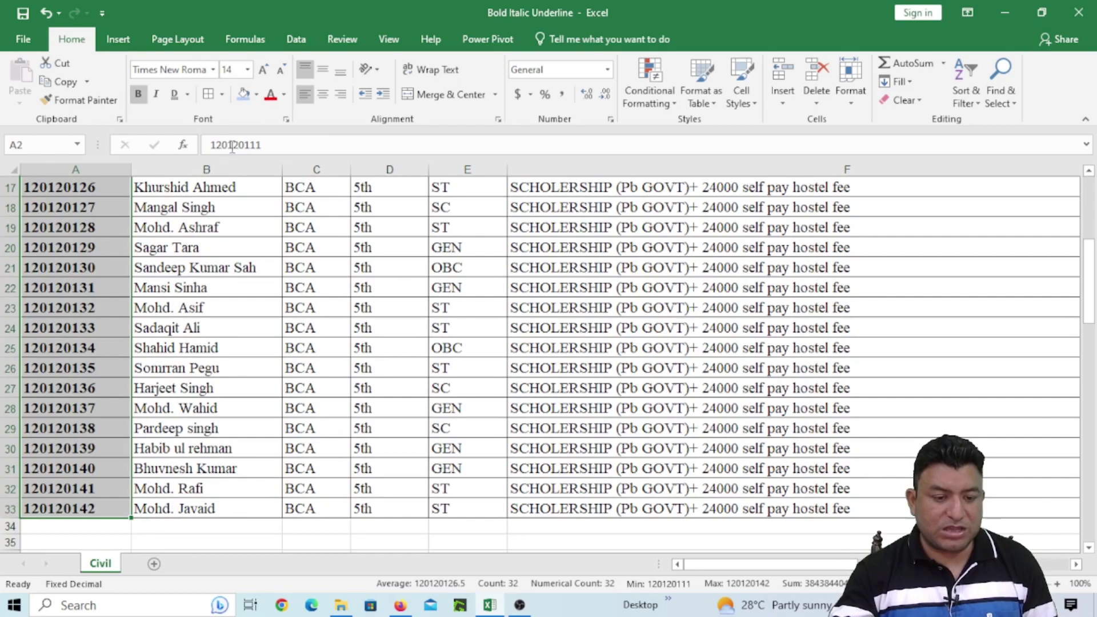
left_click(257, 95)
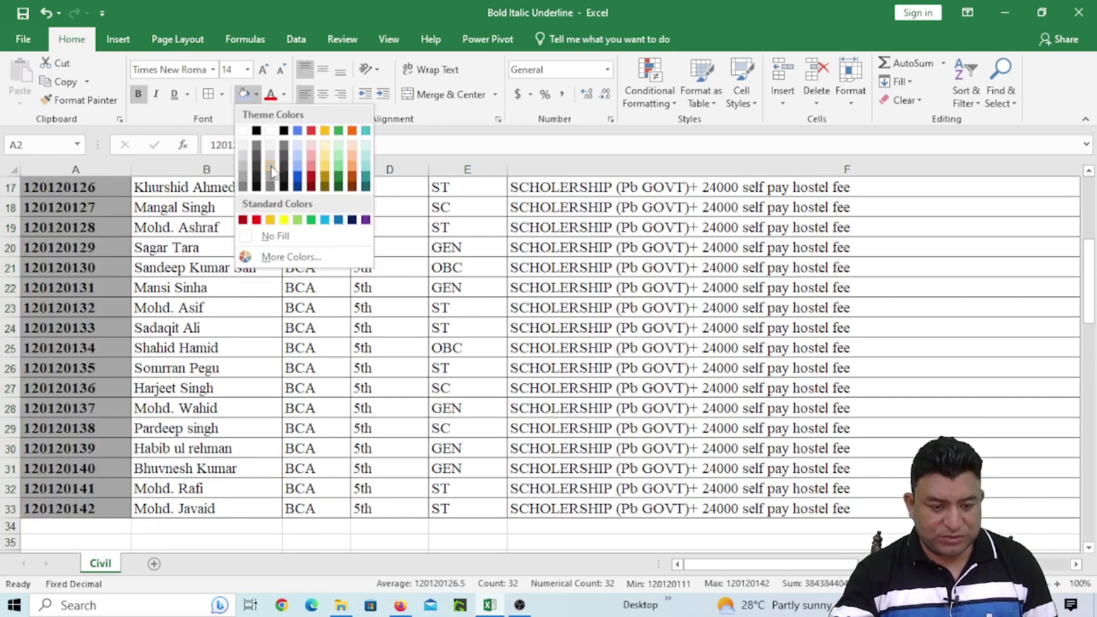
left_click(311, 150)
scroll(240, 189, "up", 5)
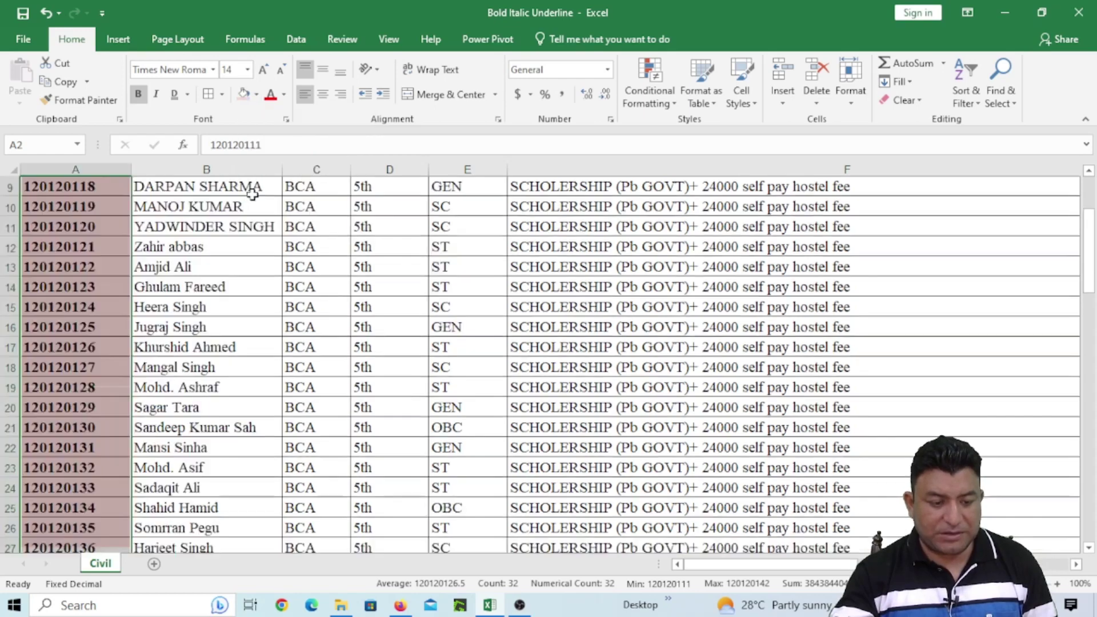
left_click(197, 319)
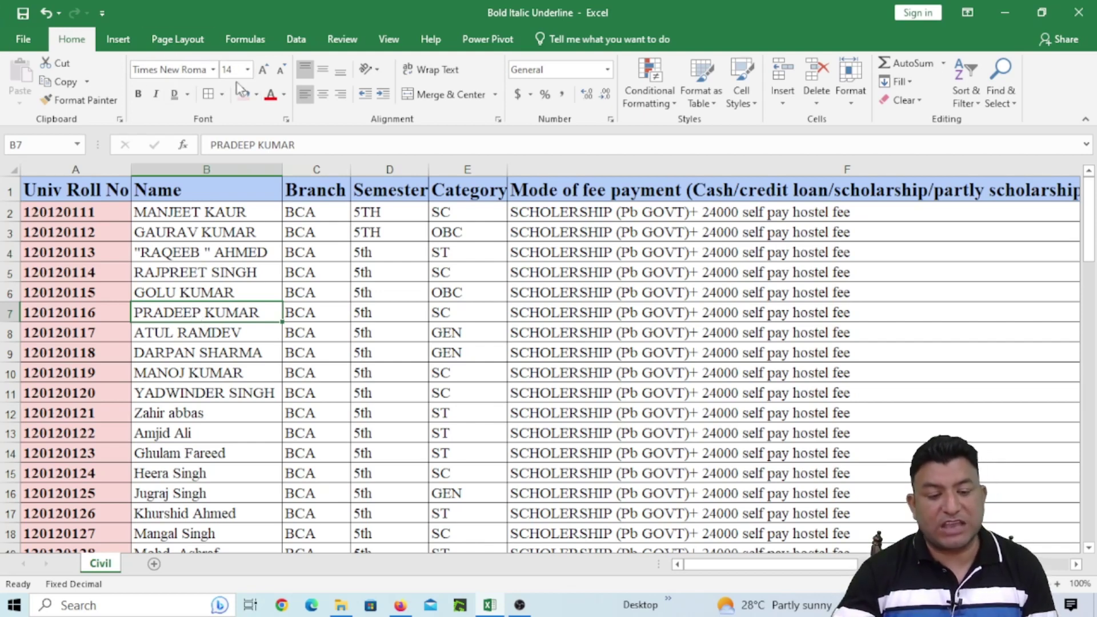
left_click(256, 94)
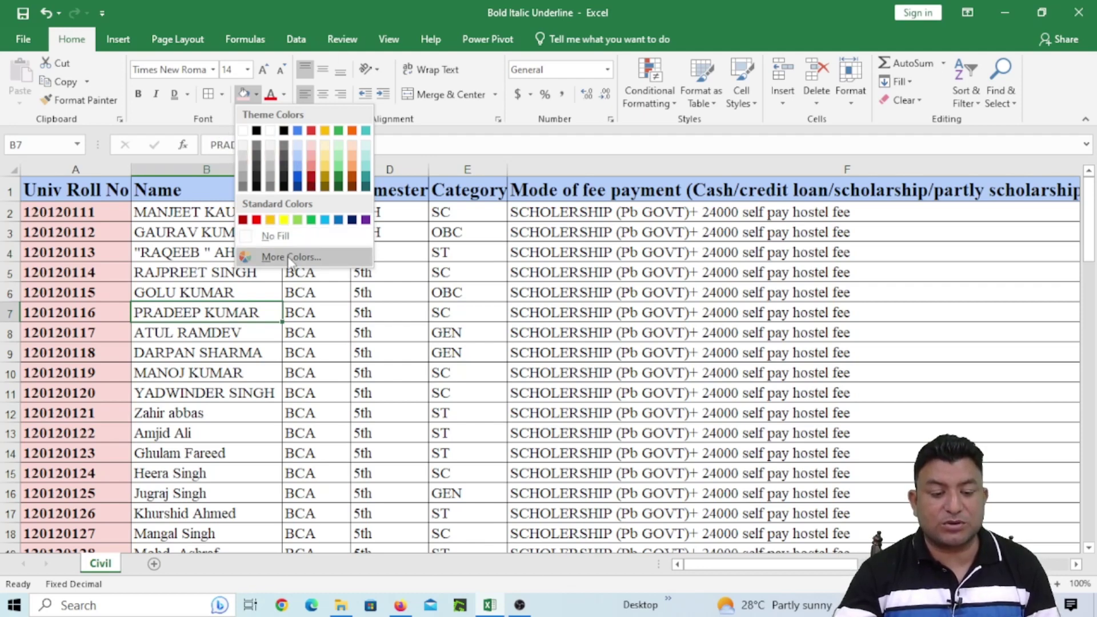
left_click(203, 266)
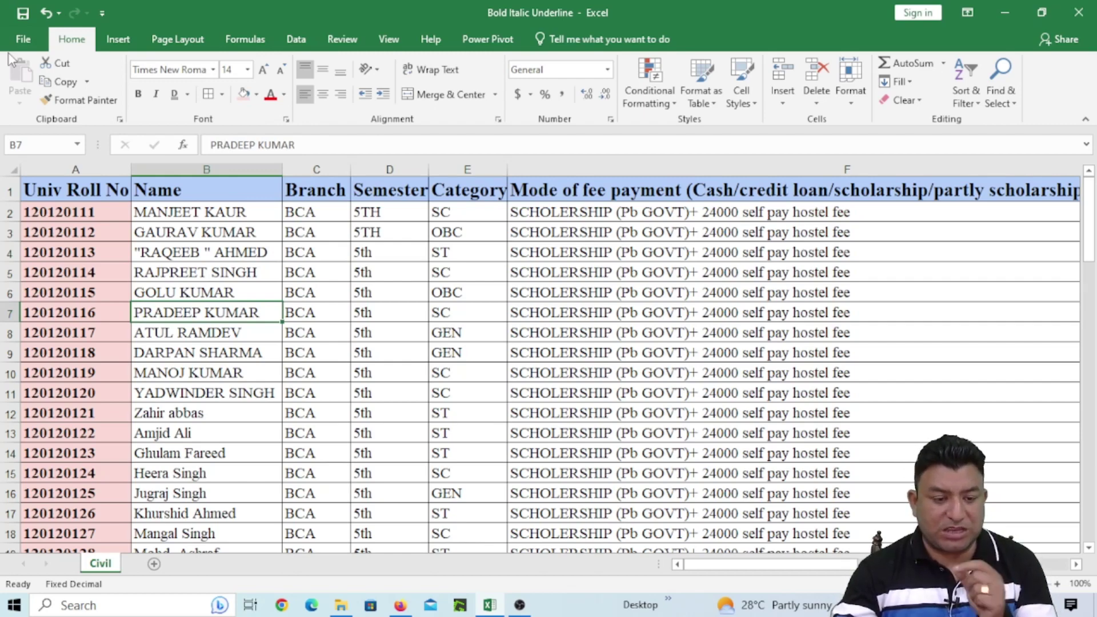
left_click(247, 69)
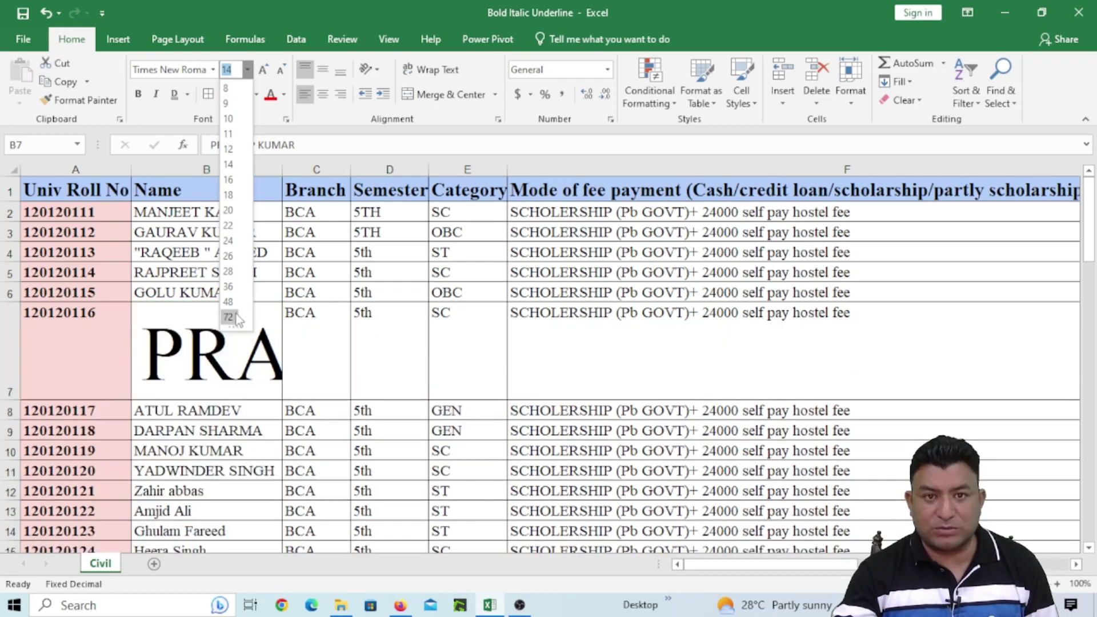
left_click(165, 213)
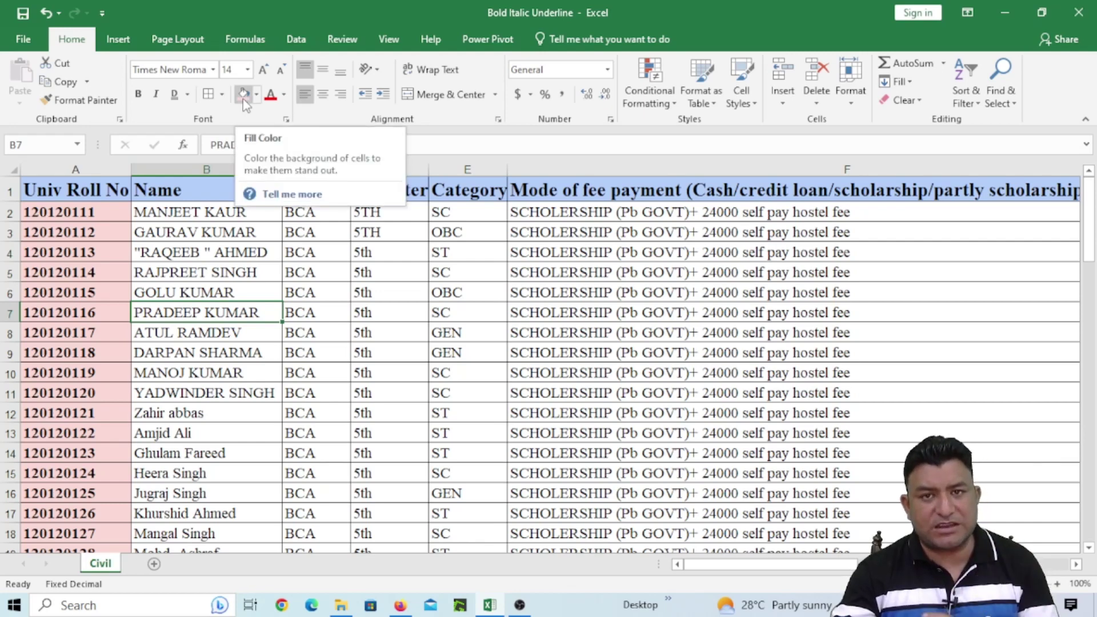
left_click(194, 268)
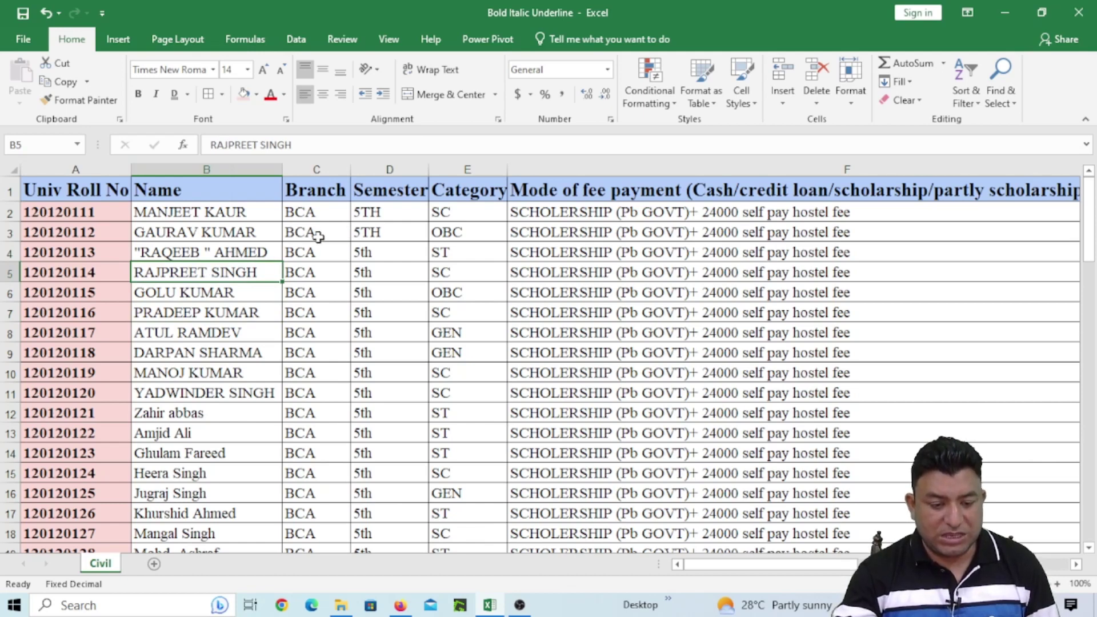
Try font sizes 72, 100 and 200 on the semester entry in cell D3
left_click(374, 232)
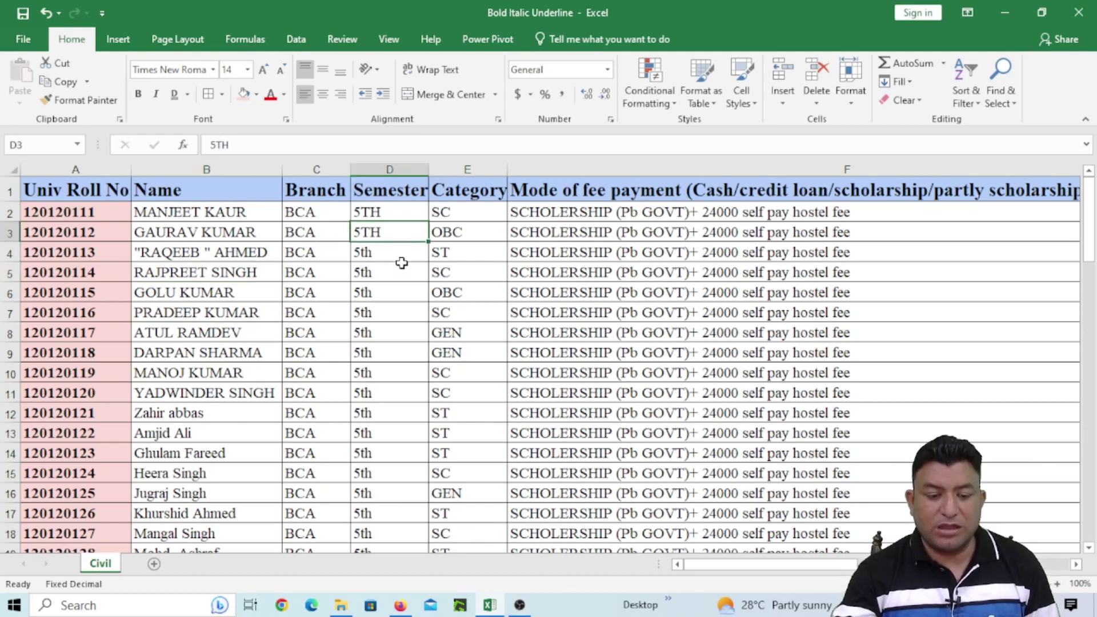
left_click(247, 69)
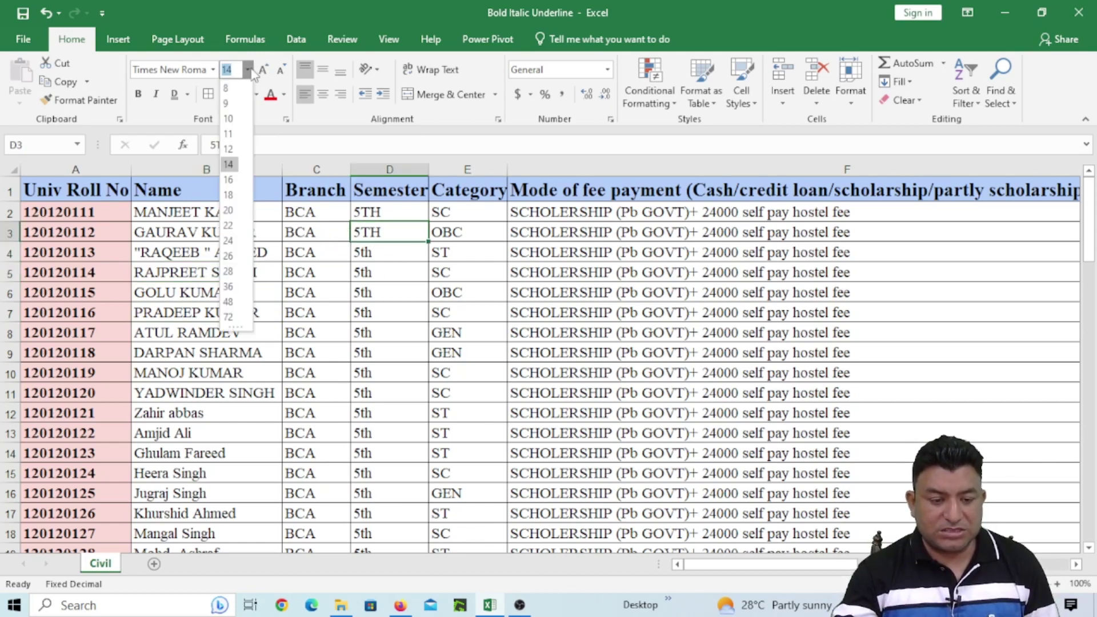
left_click(229, 318)
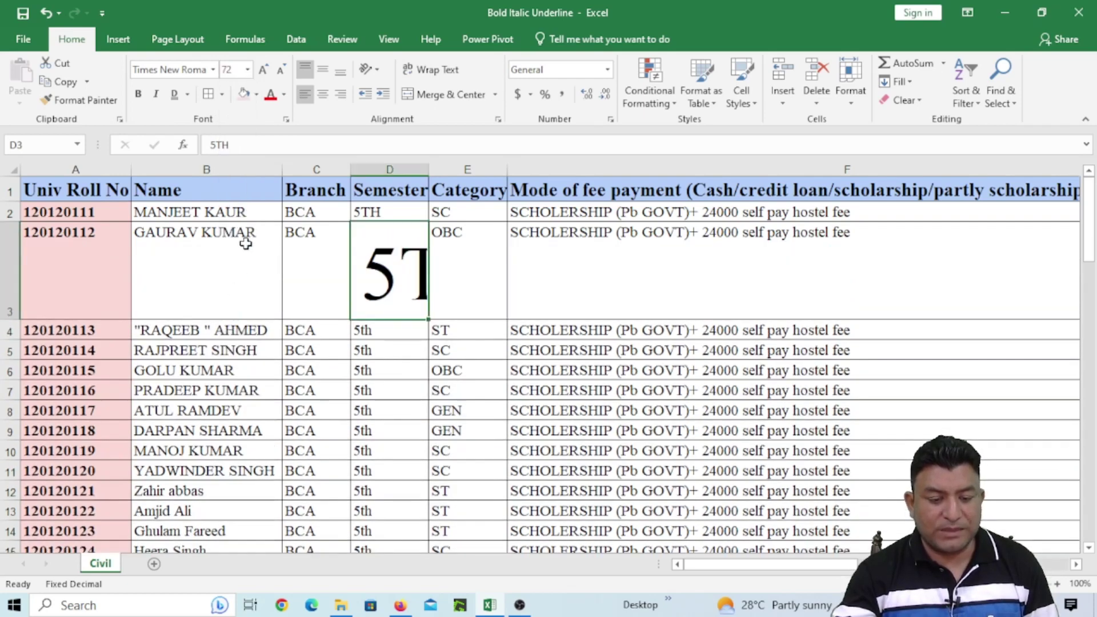
type("100")
key("Return")
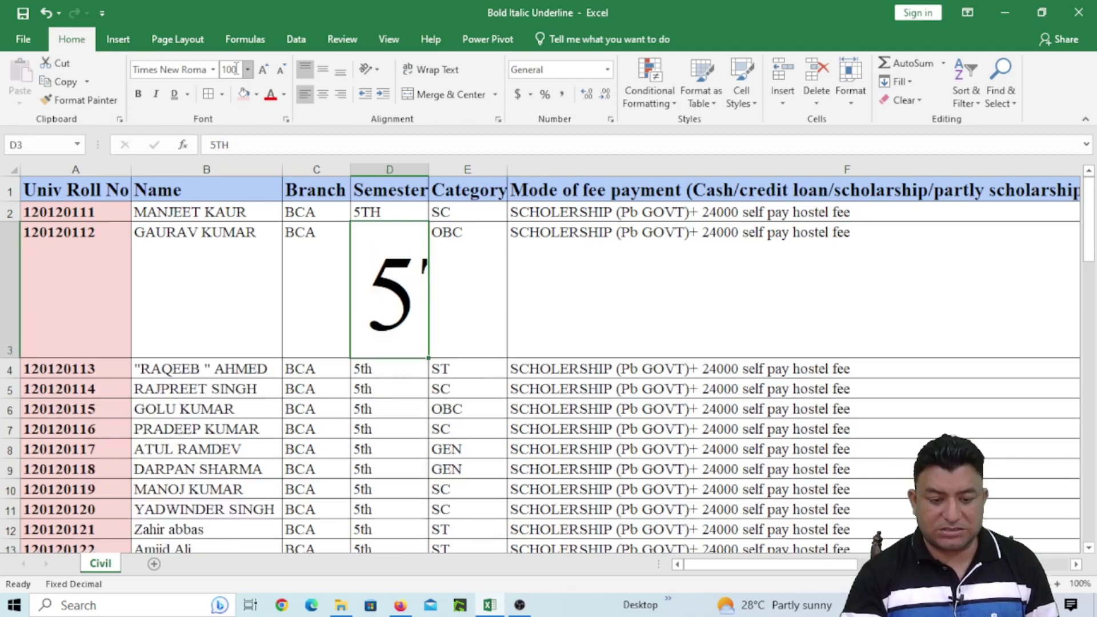
left_click(236, 69)
type("200")
key("Return")
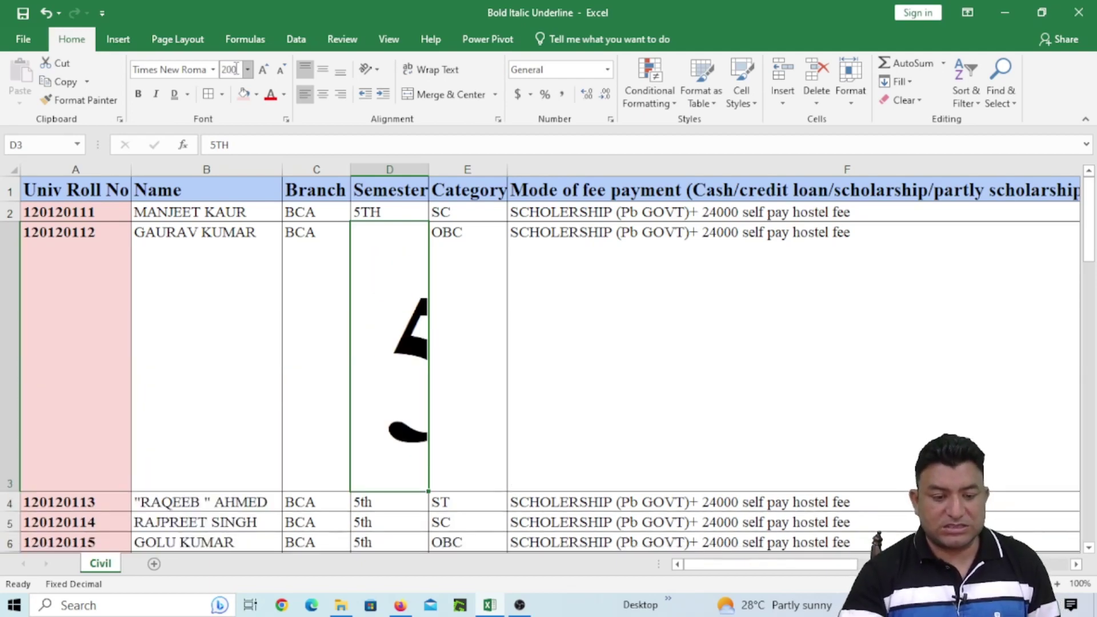
Set the font size of cell D3 to 400 and inspect the enlarged row
left_click(236, 69)
type("400")
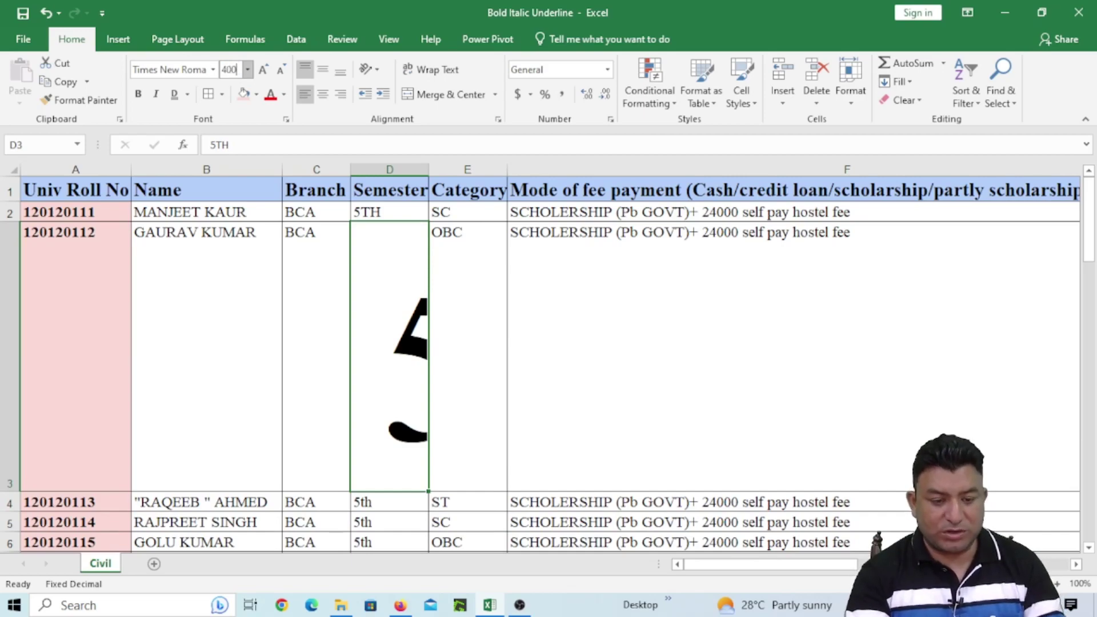
key("Return")
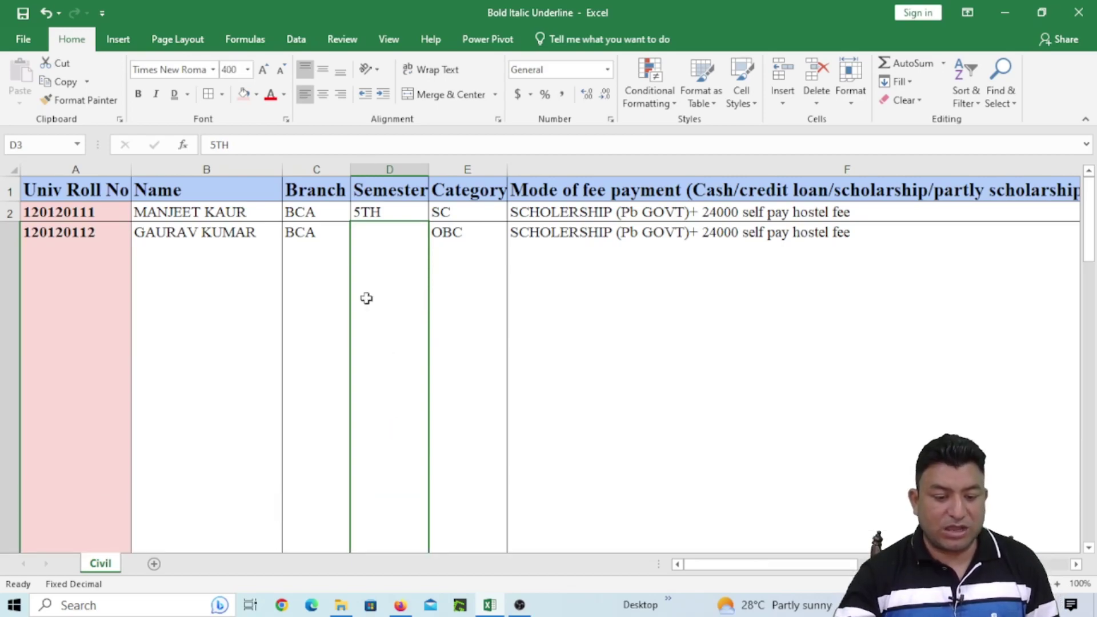
scroll(422, 314, "down", 4)
scroll(416, 238, "up", 1)
scroll(416, 238, "up", 3)
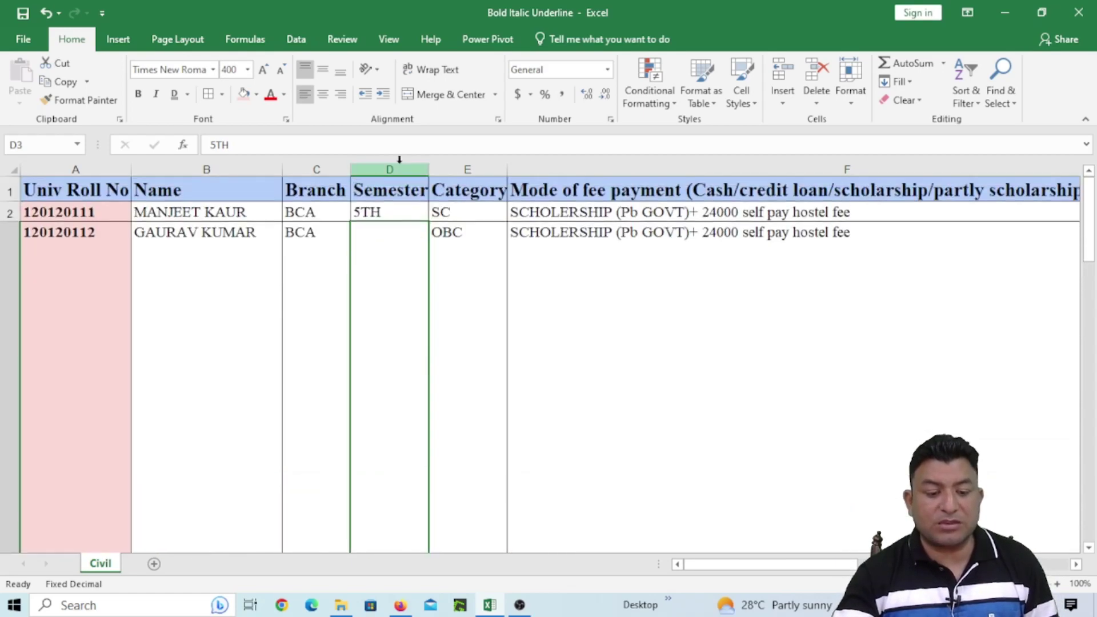
Widen the Semester column D to show more of the enlarged entry in cell D3 and inspect it
left_click_drag(428, 186, 816, 149)
scroll(573, 319, "down", 2)
scroll(573, 319, "up", 2)
scroll(572, 319, "down", 1)
scroll(573, 319, "up", 1)
scroll(572, 319, "up", 1)
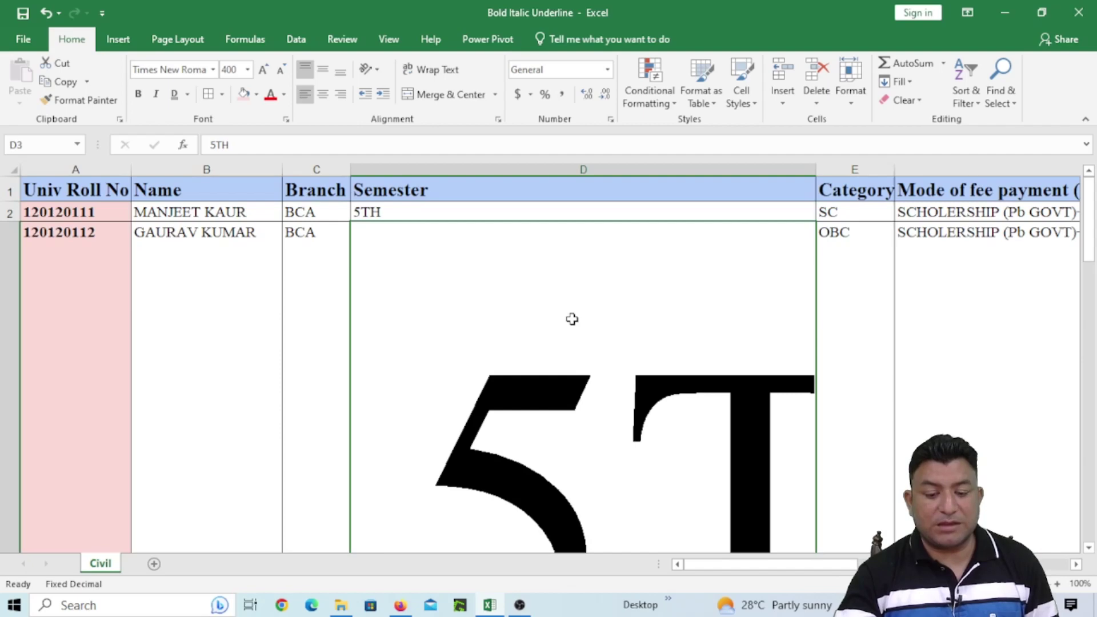
Try to set the font size of cell D3 to 500 and dismiss the resulting message
left_click(248, 69)
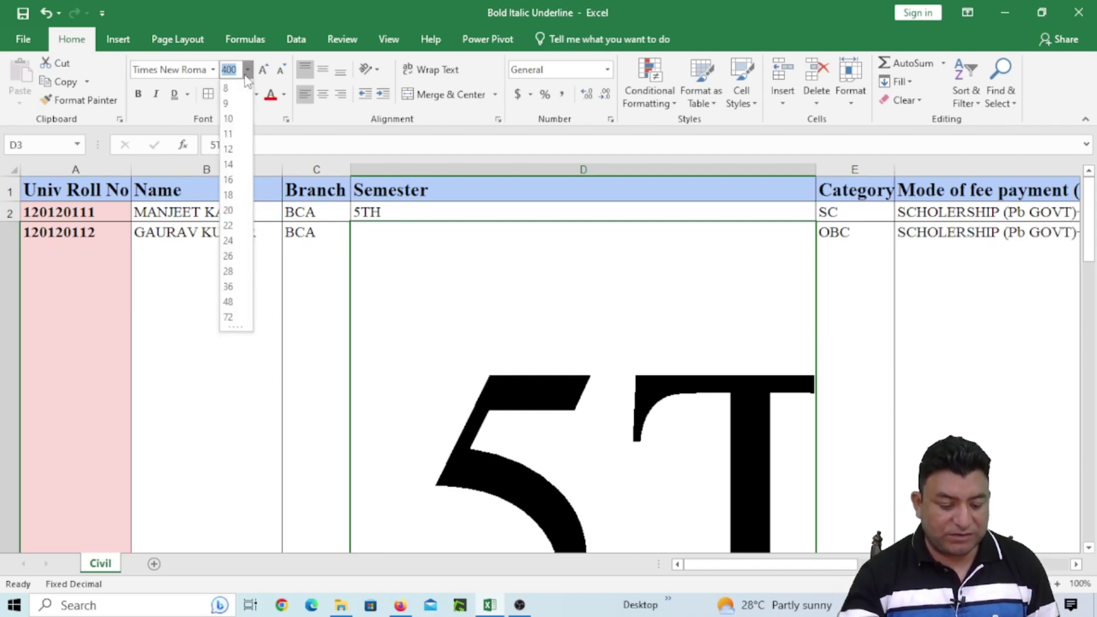
type("500")
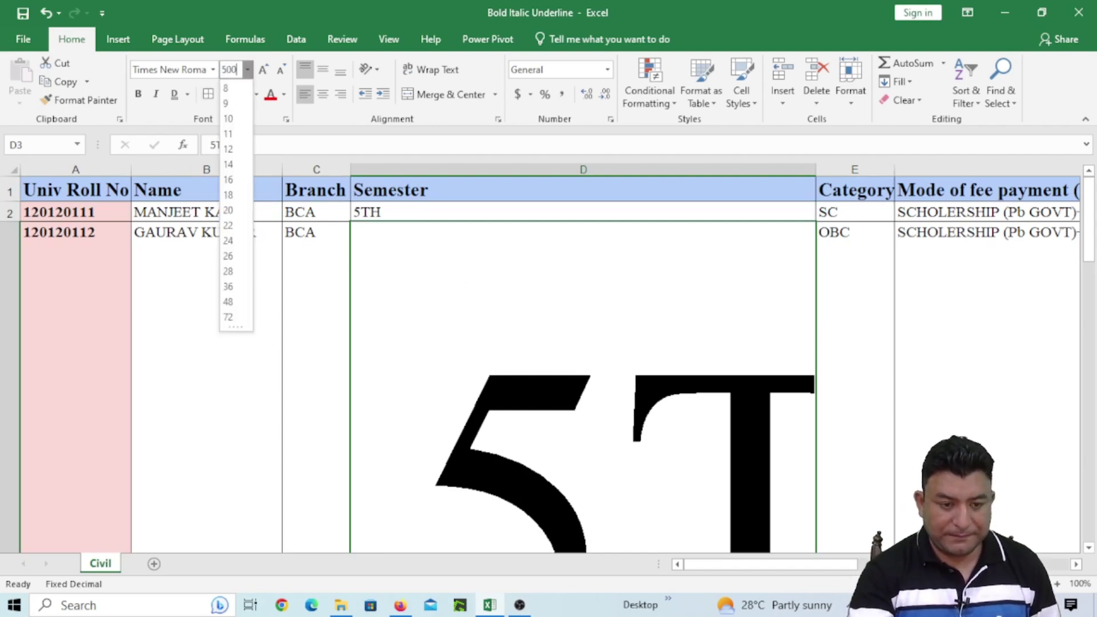
key("Return")
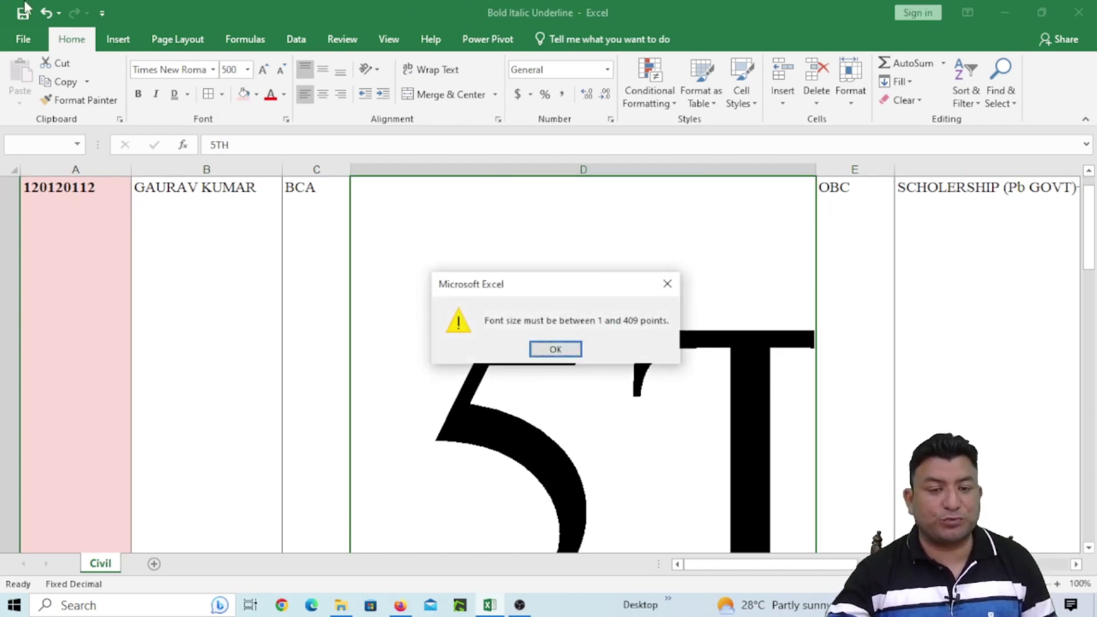
left_click(554, 345)
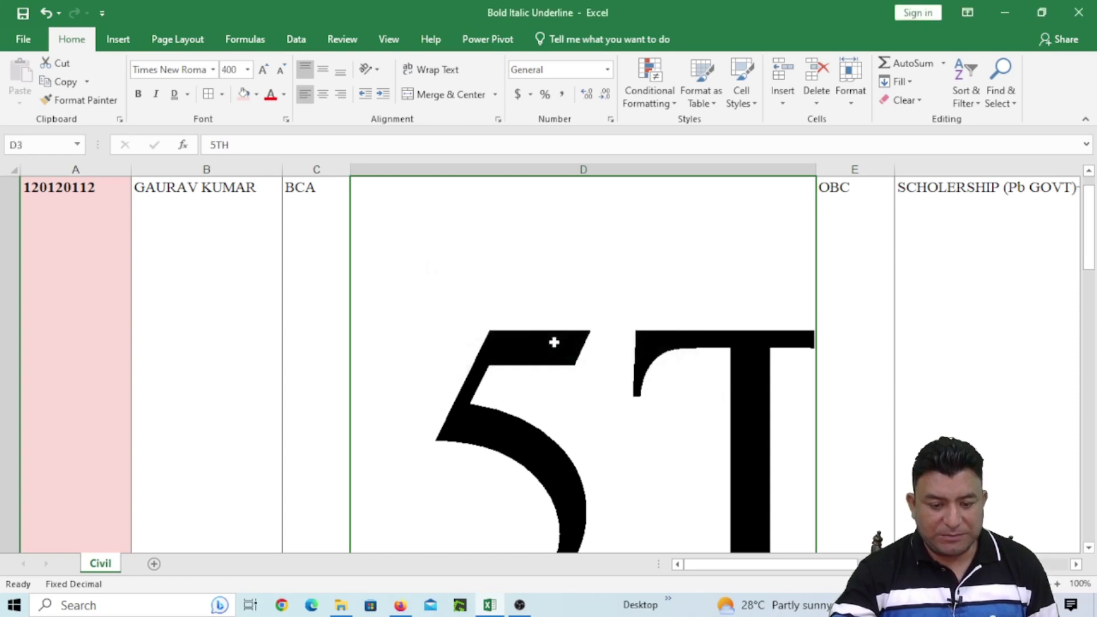
Set the font size of the semester entry in cell D3 to 1
left_click(246, 70)
type("1")
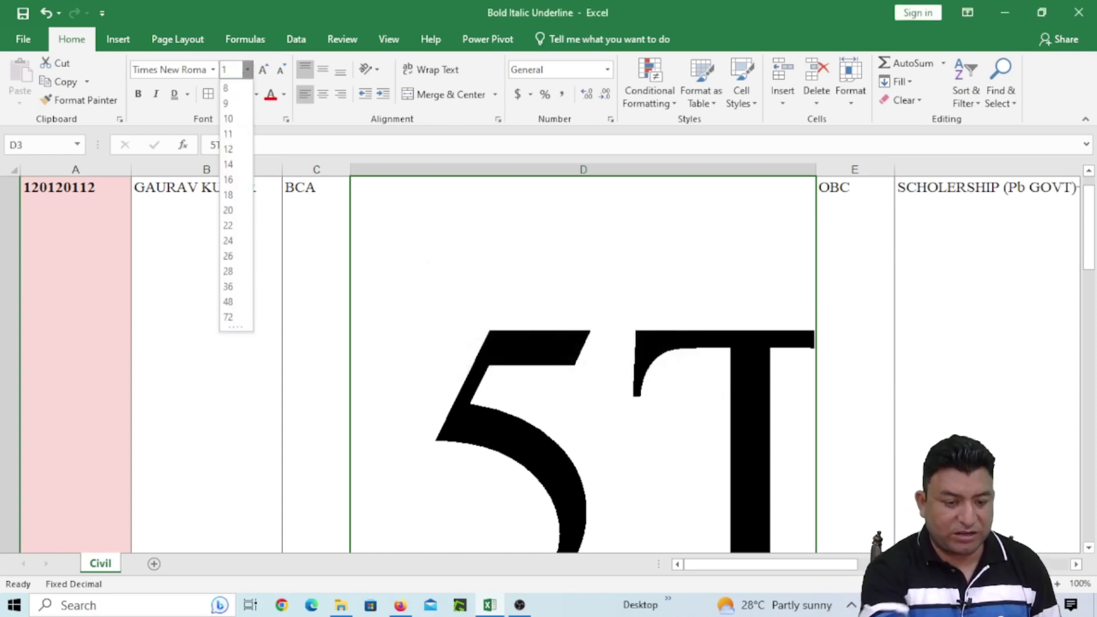
key("Return")
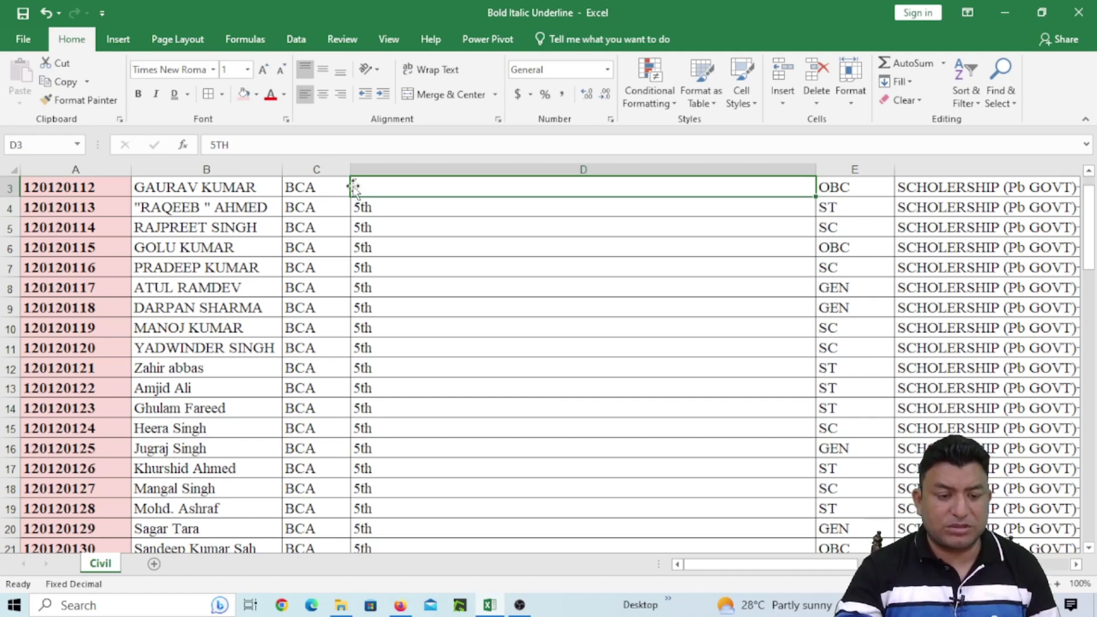
Try to set the font size of cell D3 to 0 and dismiss the resulting message
left_click(236, 72)
type("0")
key("Return")
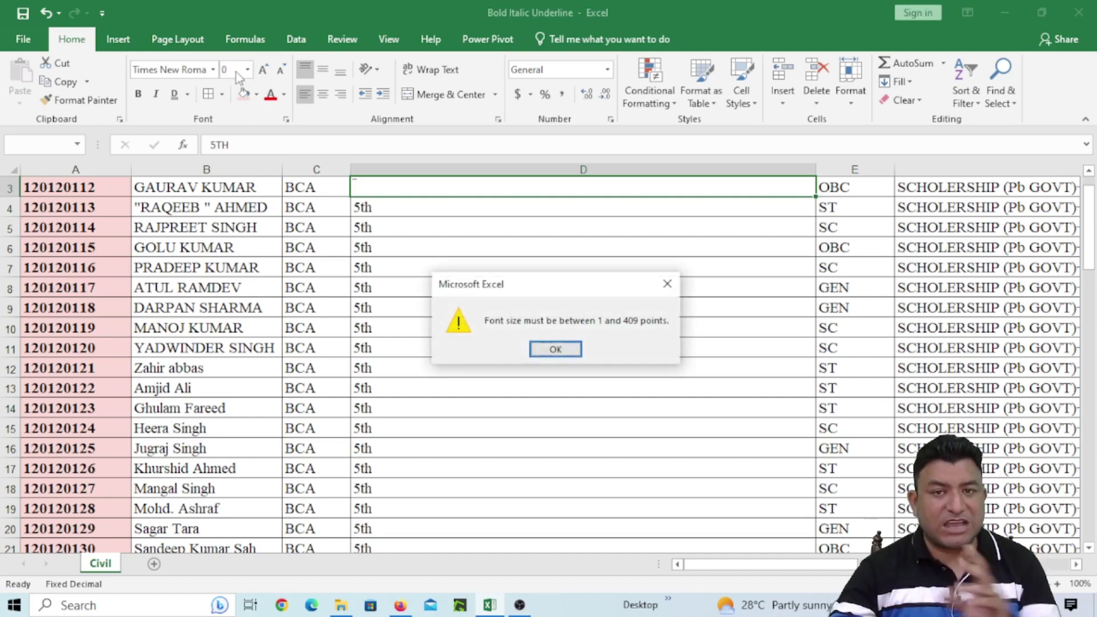
left_click(557, 349)
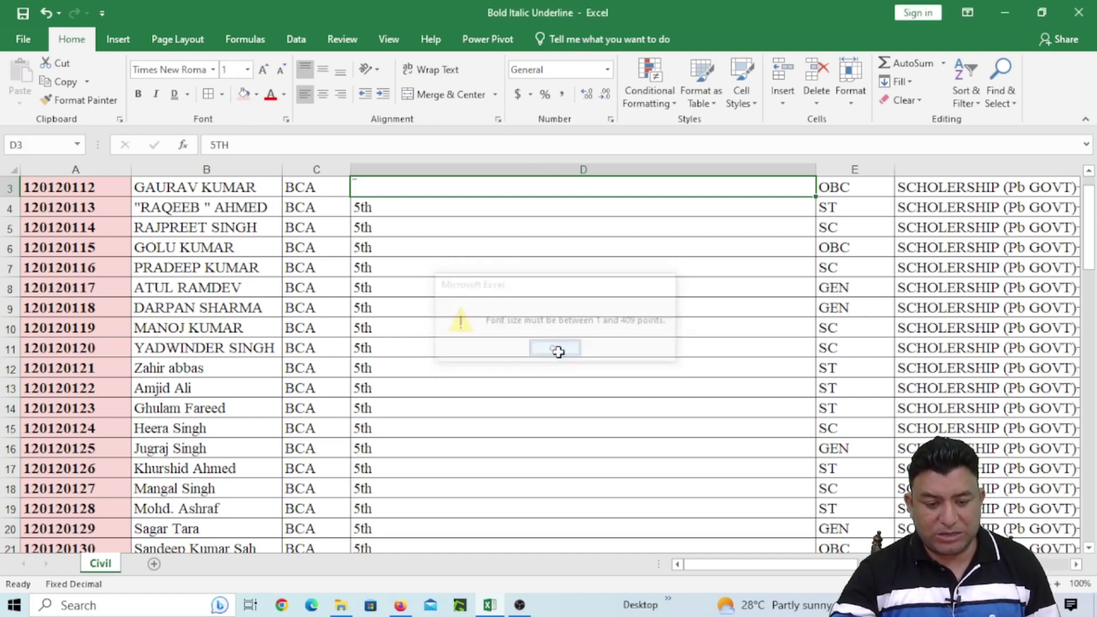
Narrow the Semester column D so that it closely fits its heading
left_click(351, 254)
left_click_drag(814, 170, 433, 170)
scroll(306, 293, "up", 1)
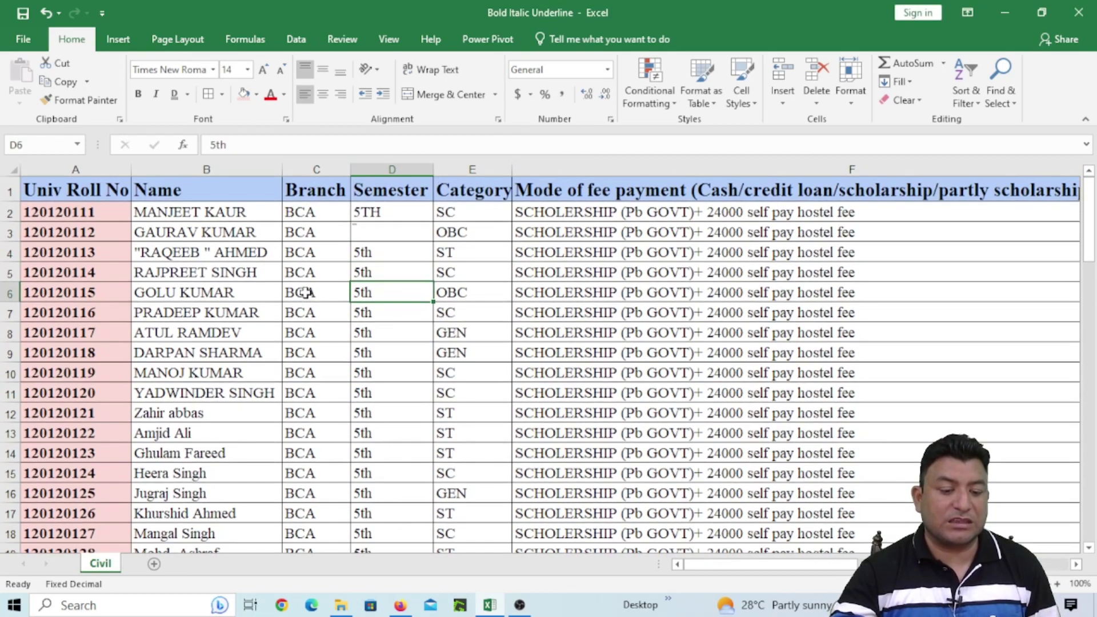